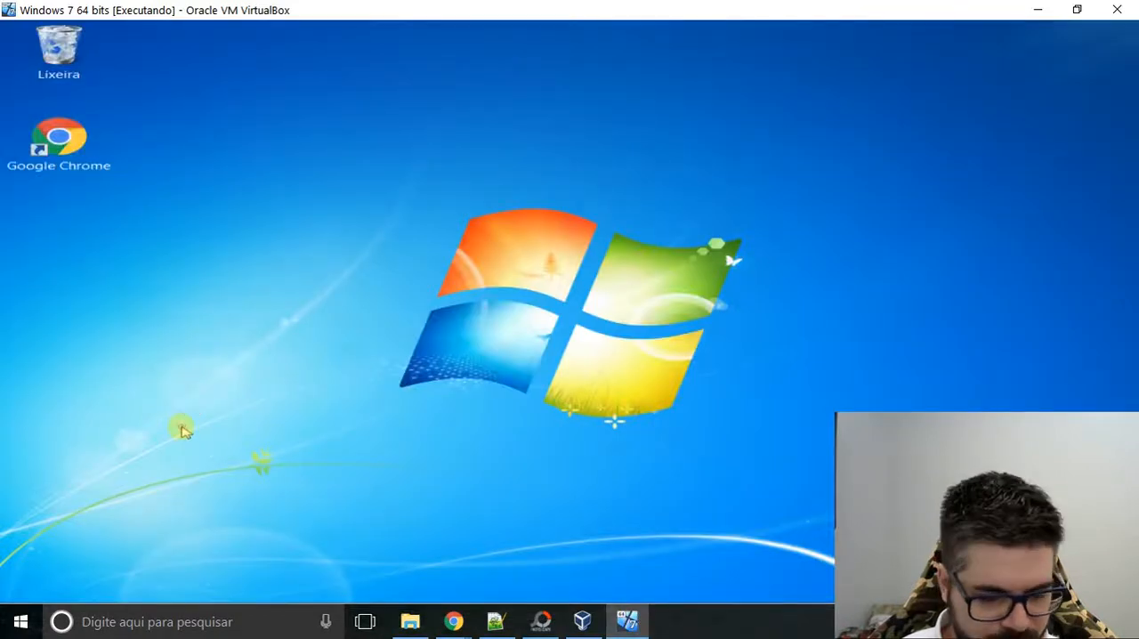
Search Windows for "vári" and open the environment variables window through the system environment variables settings.
{"action": "key", "text": "super"}
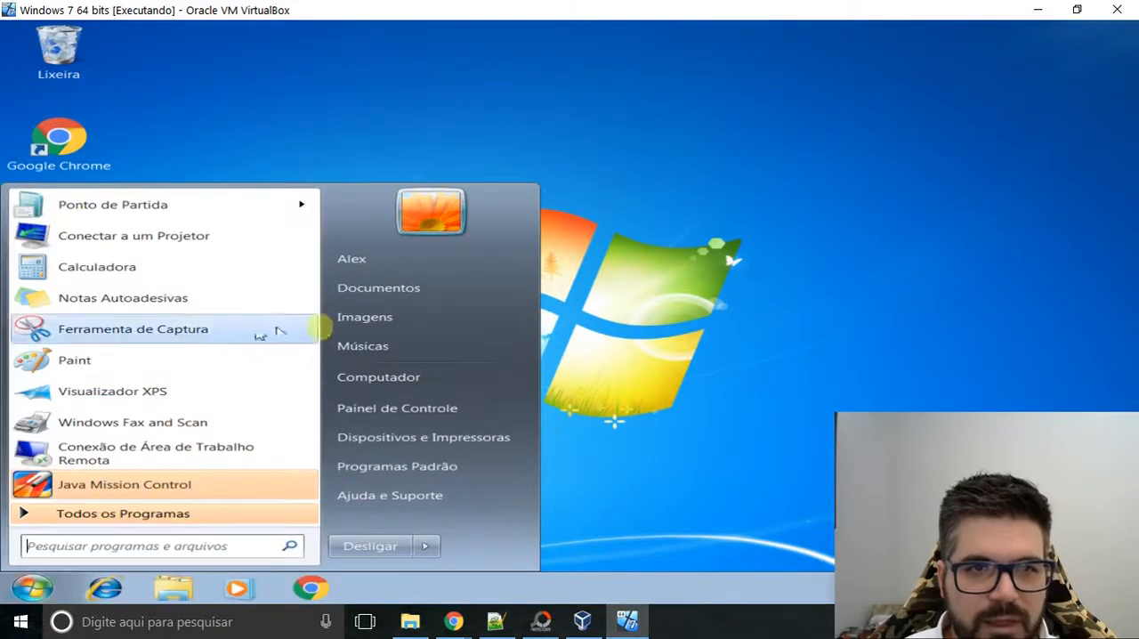
{"action": "left_click", "coordinate": [86, 545]}
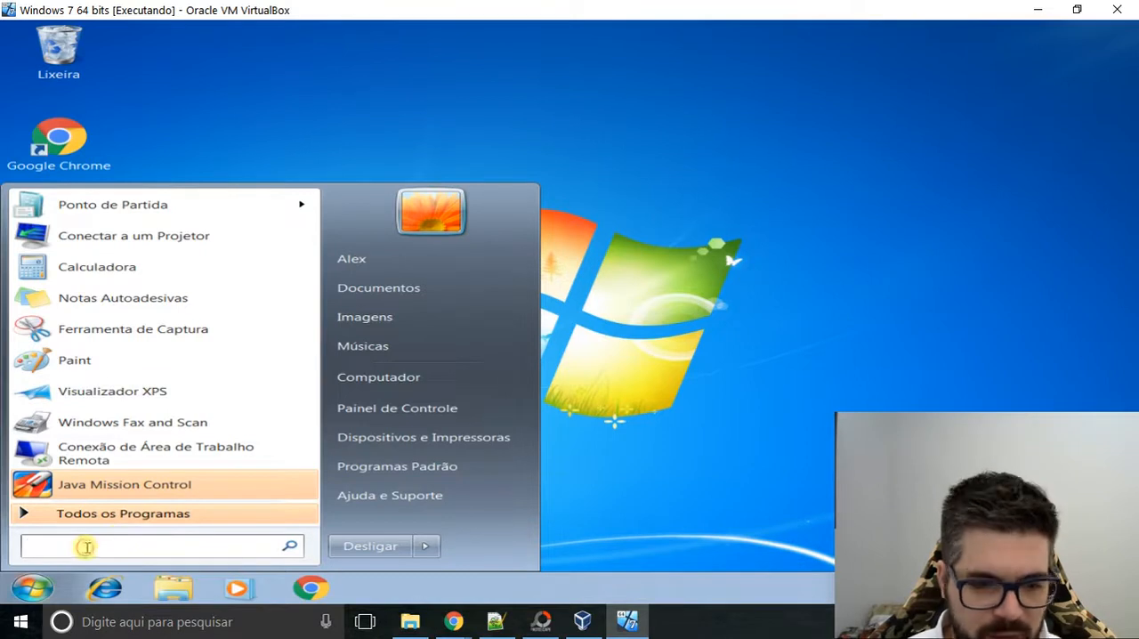
{"action": "type", "text": "vári"}
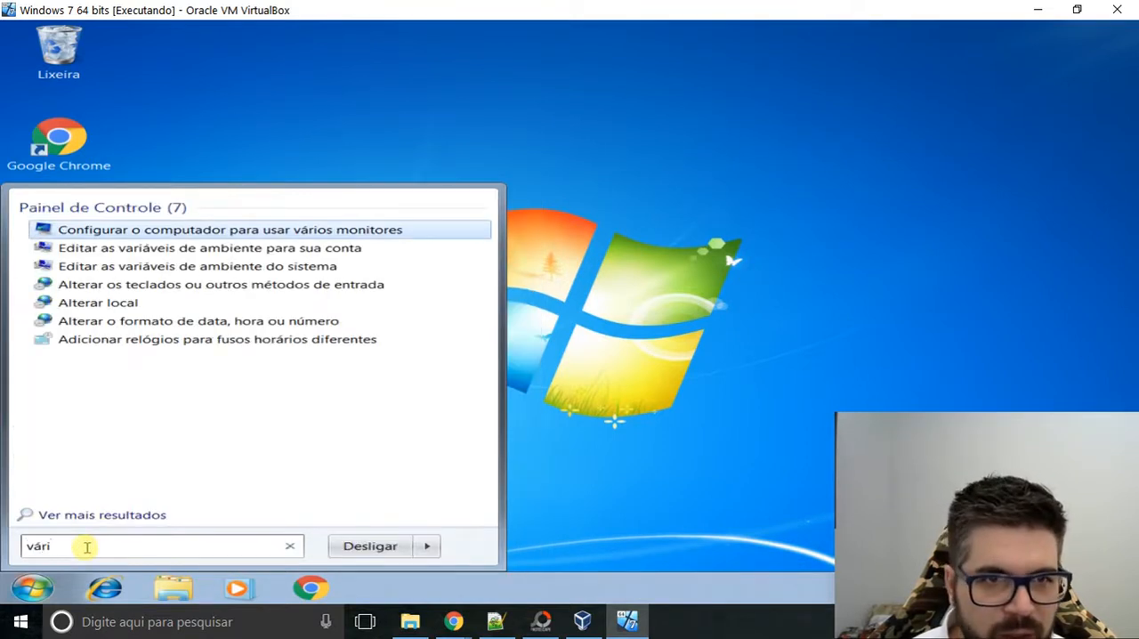
{"action": "key", "text": "Down"}
{"action": "key", "text": "Down"}
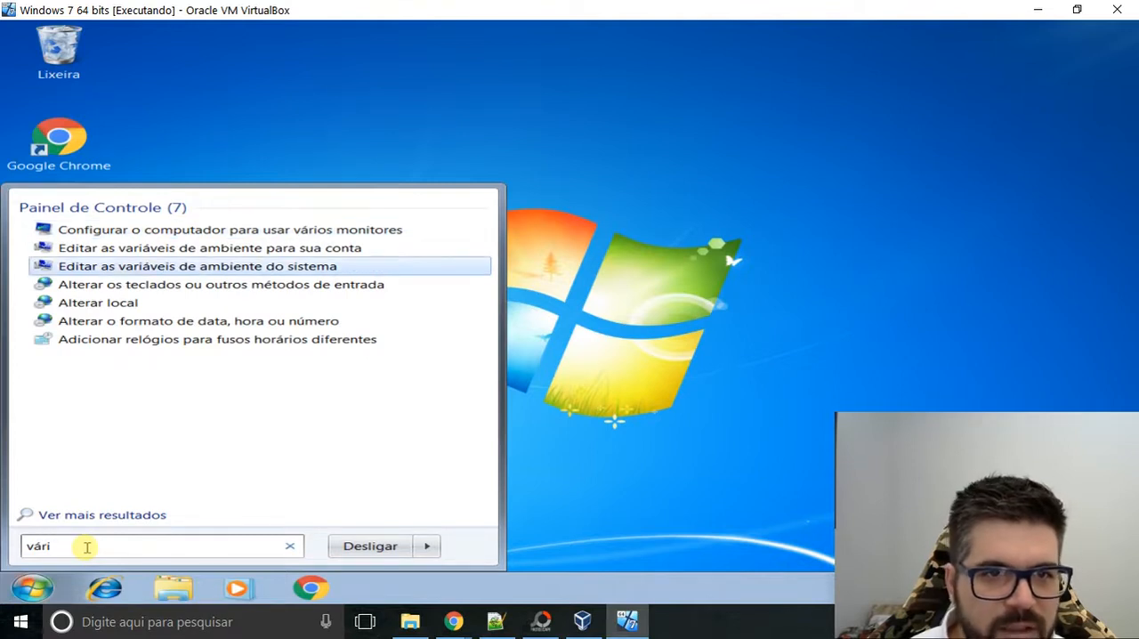
{"action": "left_click", "coordinate": [135, 269]}
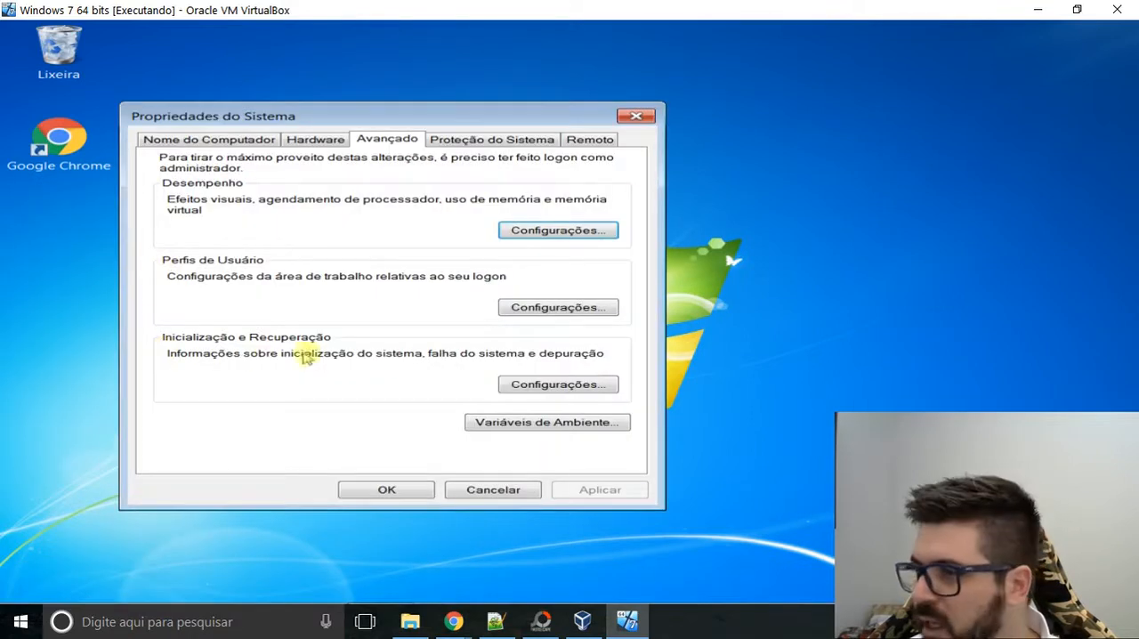
{"action": "left_click", "coordinate": [547, 422]}
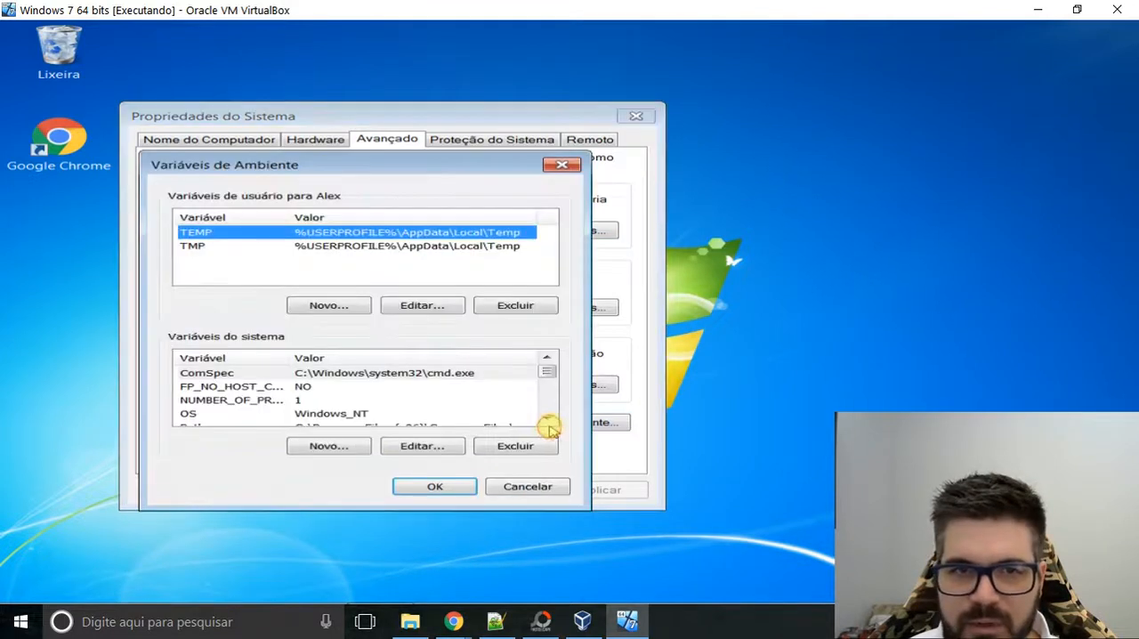
Look through the whole list of system variables to check whether a JAVA_HOME variable already exists.
{"action": "left_click", "coordinate": [278, 400]}
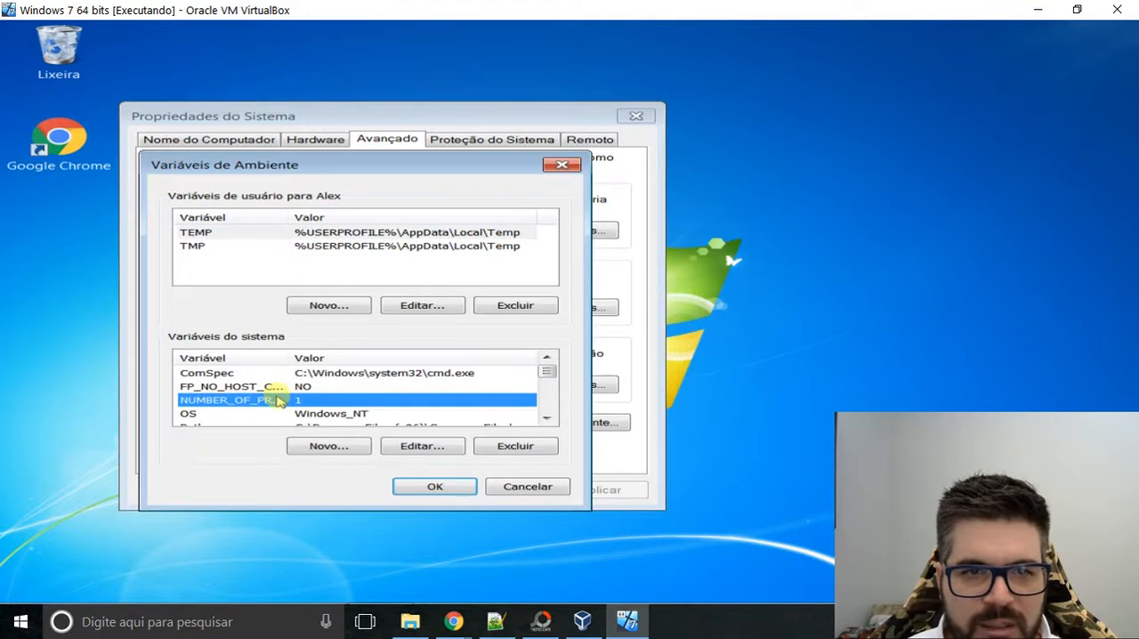
{"action": "scroll", "coordinate": [277, 401], "scroll_direction": "down", "scroll_amount": 1}
{"action": "key", "text": "Down"}
{"action": "key", "text": "Down"}
{"action": "key", "text": "Down"}
{"action": "key", "text": "Down"}
{"action": "key", "text": "Down"}
{"action": "key", "text": "Down"}
{"action": "key", "text": "Down"}
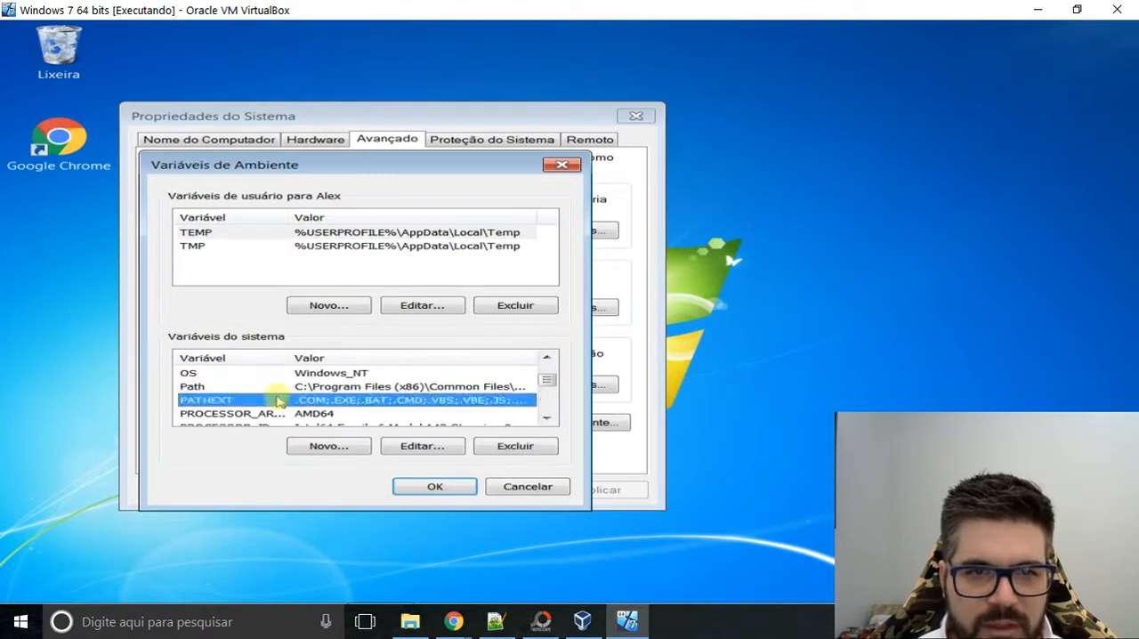
{"action": "key", "text": "Down"}
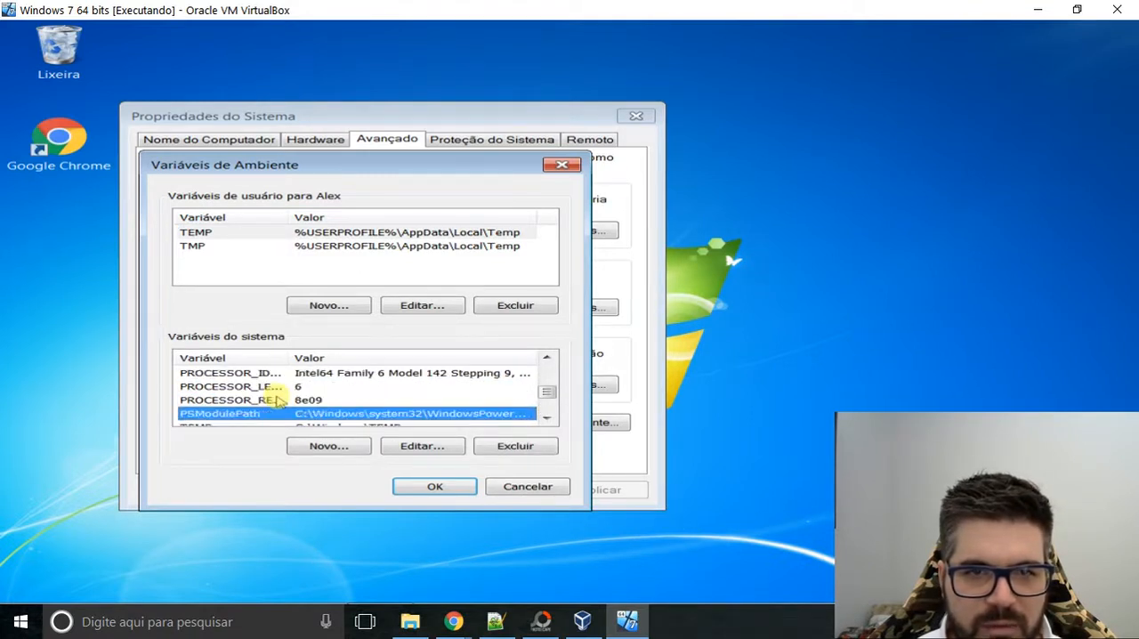
{"action": "key", "text": "Down"}
{"action": "key", "text": "Down"}
{"action": "key", "text": "Down"}
{"action": "key", "text": "Down"}
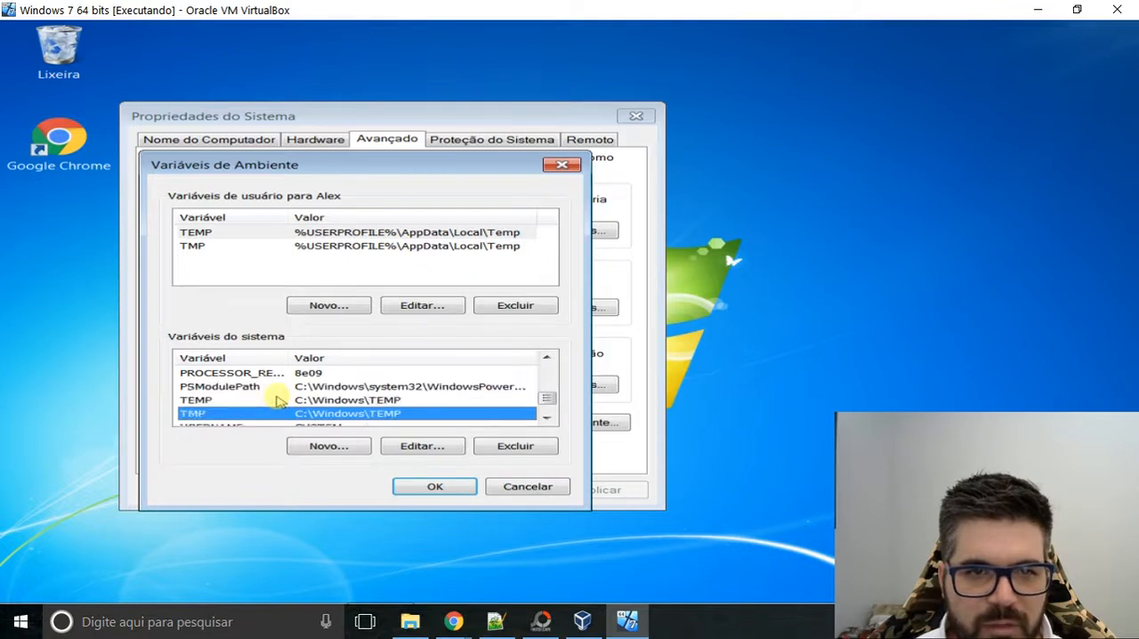
{"action": "key", "text": "Up"}
{"action": "key", "text": "Up"}
{"action": "key", "text": "Up"}
{"action": "key", "text": "Up"}
{"action": "key", "text": "Up"}
{"action": "key", "text": "Up"}
{"action": "key", "text": "Up"}
{"action": "key", "text": "Up"}
{"action": "key", "text": "Up"}
{"action": "key", "text": "Up"}
{"action": "key", "text": "Up"}
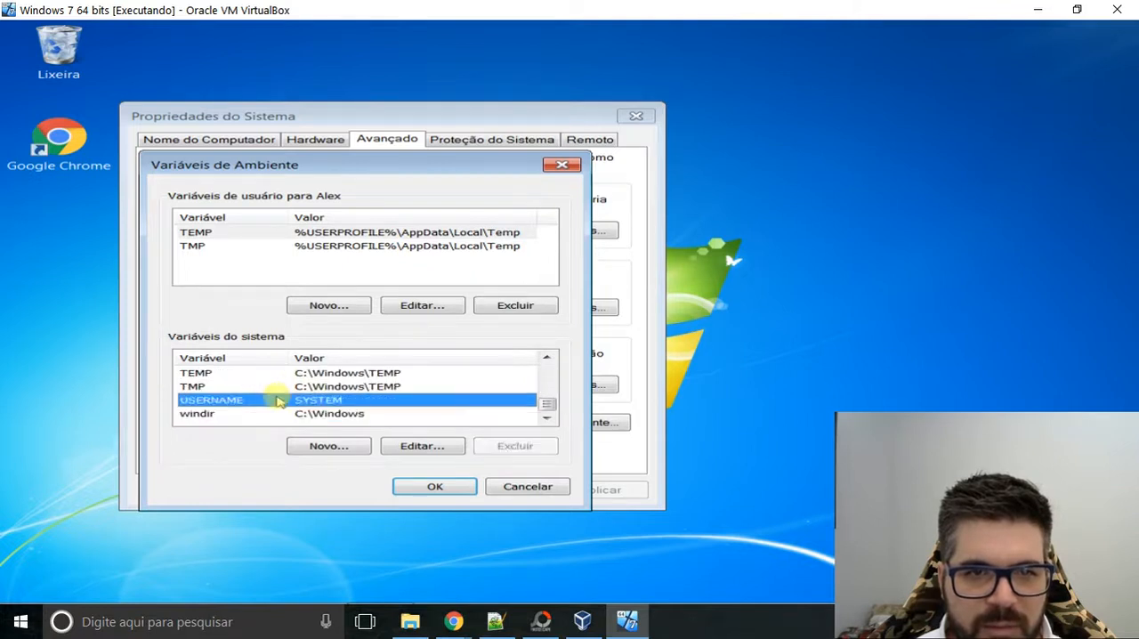
{"action": "key", "text": "Up"}
{"action": "key", "text": "Up"}
{"action": "key", "text": "Up"}
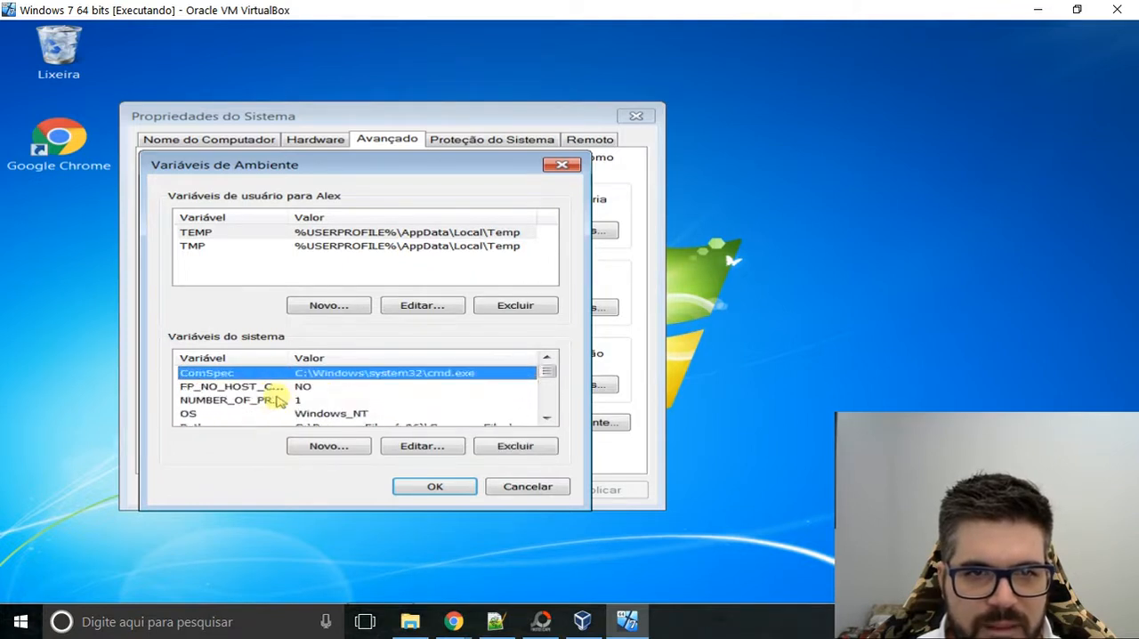
{"action": "key", "text": "Down"}
{"action": "key", "text": "Down"}
{"action": "key", "text": "Down"}
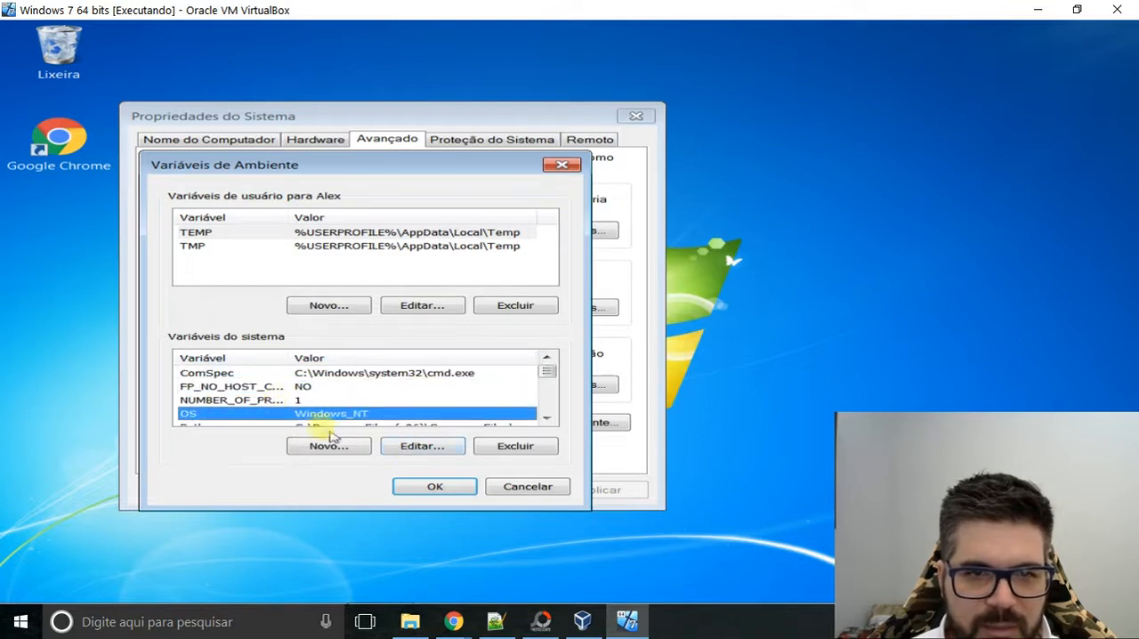
{"action": "left_click", "coordinate": [320, 403]}
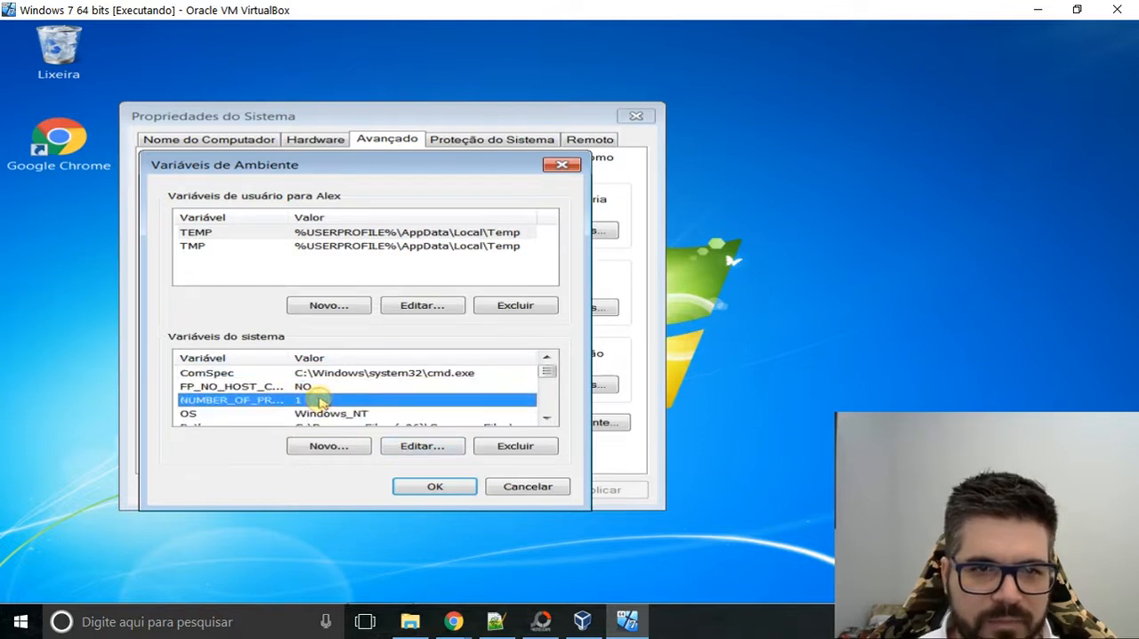
{"action": "key", "text": "Down"}
{"action": "key", "text": "Down"}
{"action": "key", "text": "Down"}
{"action": "key", "text": "Down"}
{"action": "key", "text": "Down"}
{"action": "key", "text": "Down"}
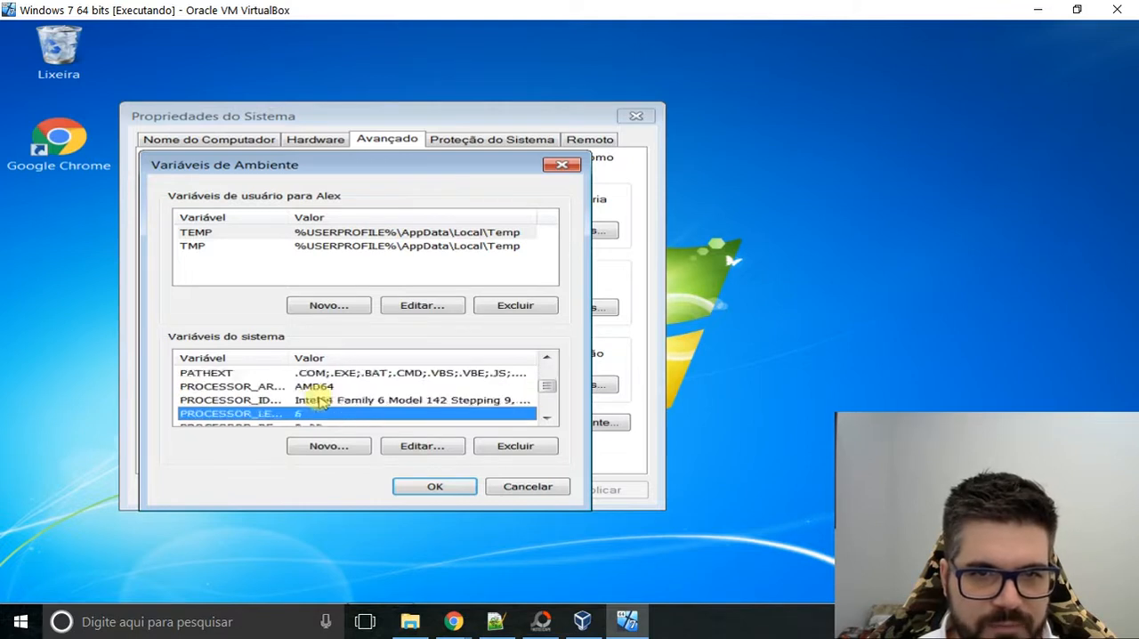
{"action": "key", "text": "Down"}
{"action": "key", "text": "Down"}
{"action": "key", "text": "Down"}
{"action": "key", "text": "Down"}
{"action": "key", "text": "Down"}
{"action": "key", "text": "Down"}
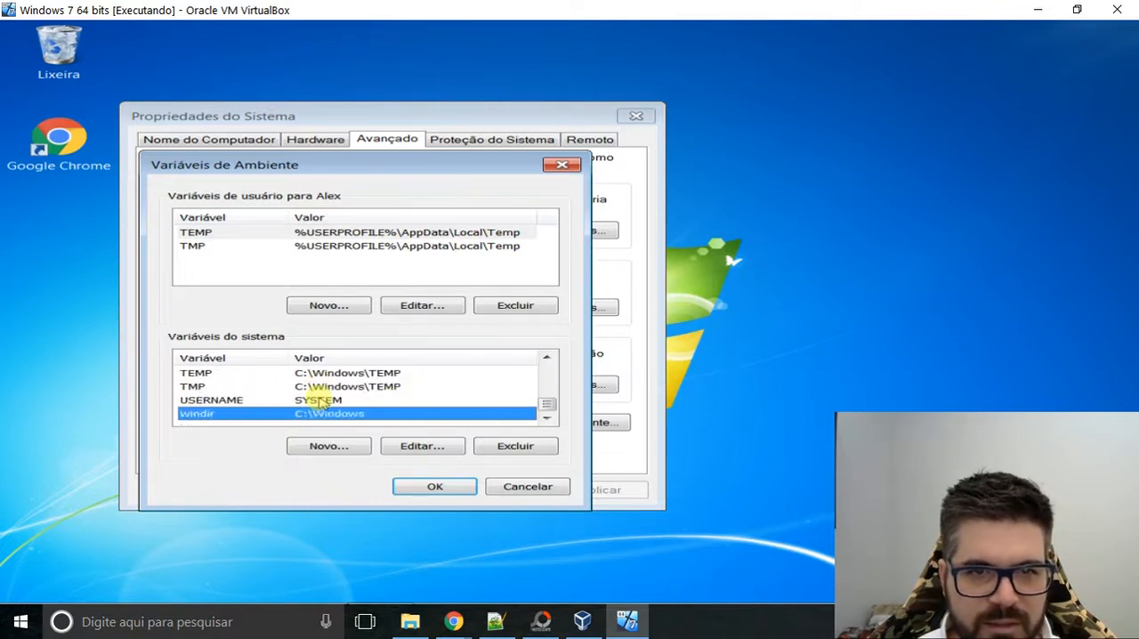
{"action": "key", "text": "Up"}
{"action": "key", "text": "Up"}
{"action": "key", "text": "Up"}
{"action": "key", "text": "Up"}
{"action": "key", "text": "Up"}
{"action": "key", "text": "Up"}
{"action": "key", "text": "Up"}
{"action": "key", "text": "Up"}
{"action": "key", "text": "Up"}
{"action": "key", "text": "Up"}
{"action": "key", "text": "Up"}
{"action": "key", "text": "Up"}
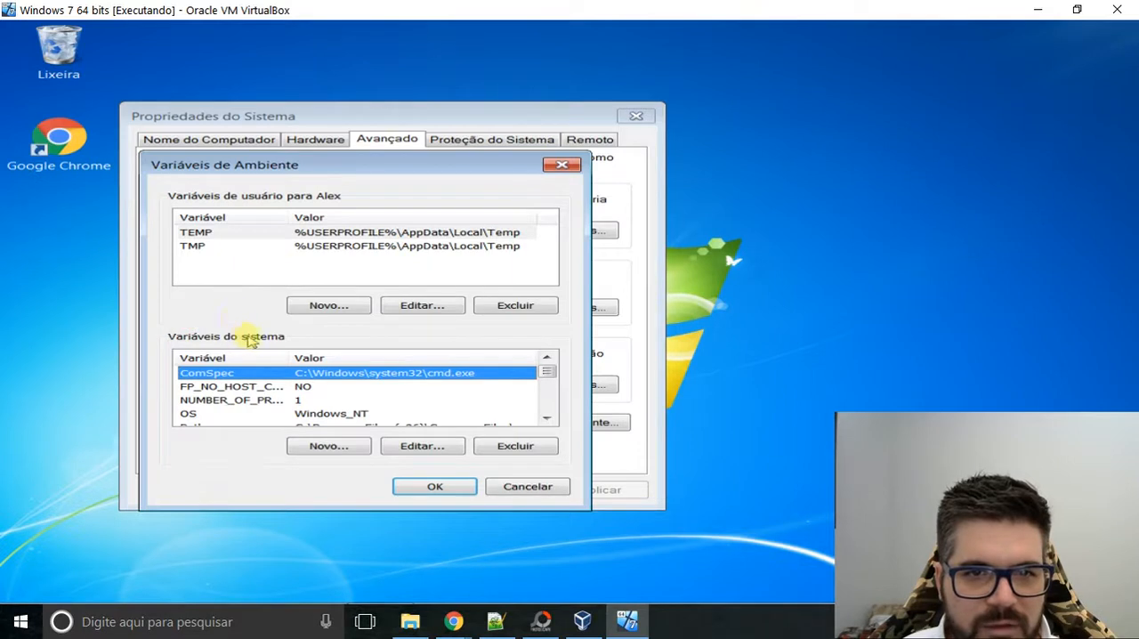
Start a new system variable and name it JAVA_HOME.
{"action": "left_click", "coordinate": [319, 447]}
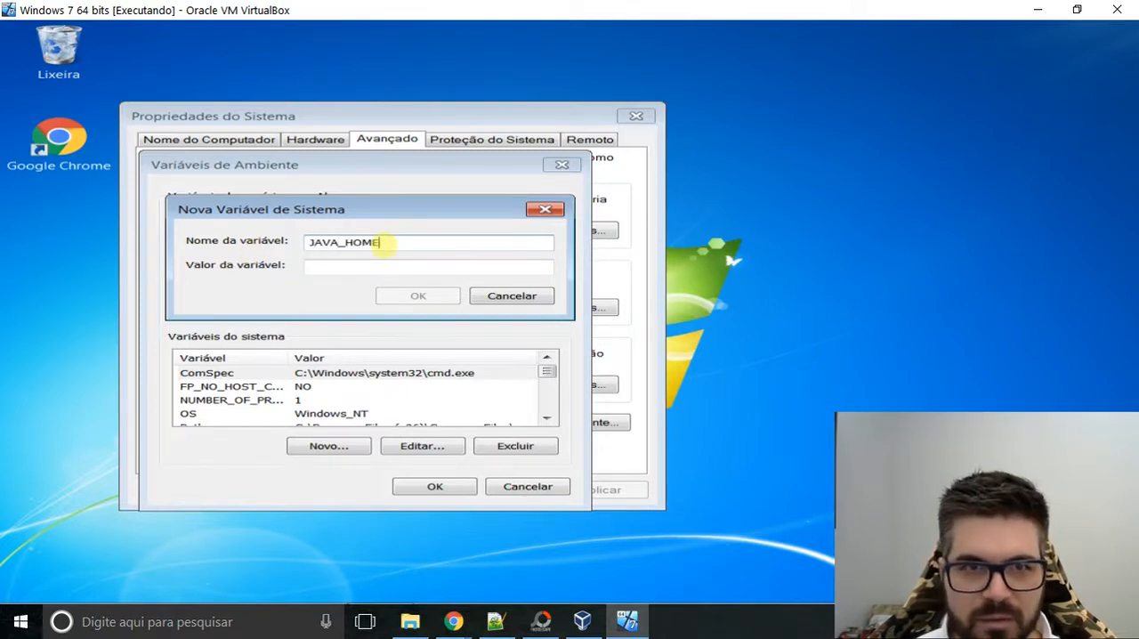
{"action": "key", "text": "Tab"}
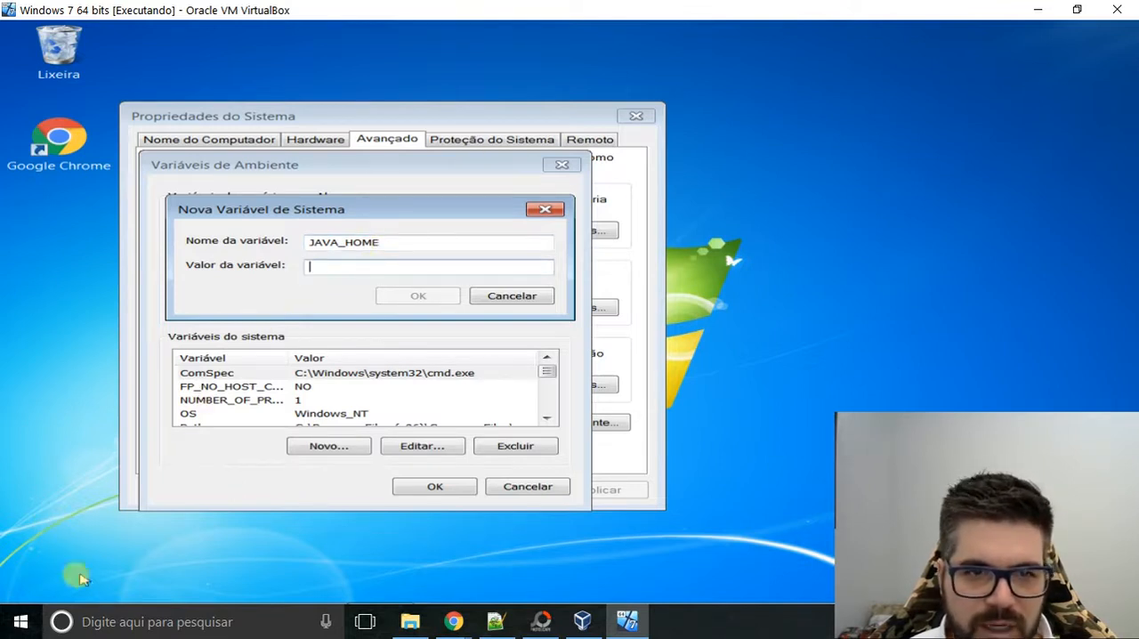
Browse the computer's Disco Local (C:) and open the Arquivos de Programas folder.
{"action": "key", "text": "super"}
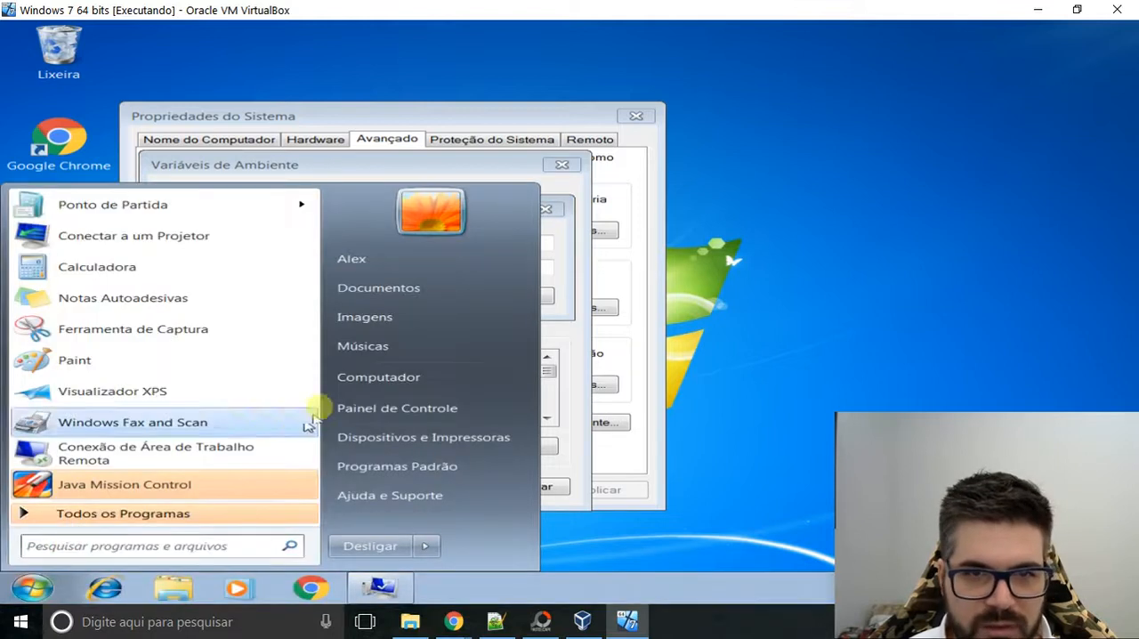
{"action": "left_click", "coordinate": [345, 375]}
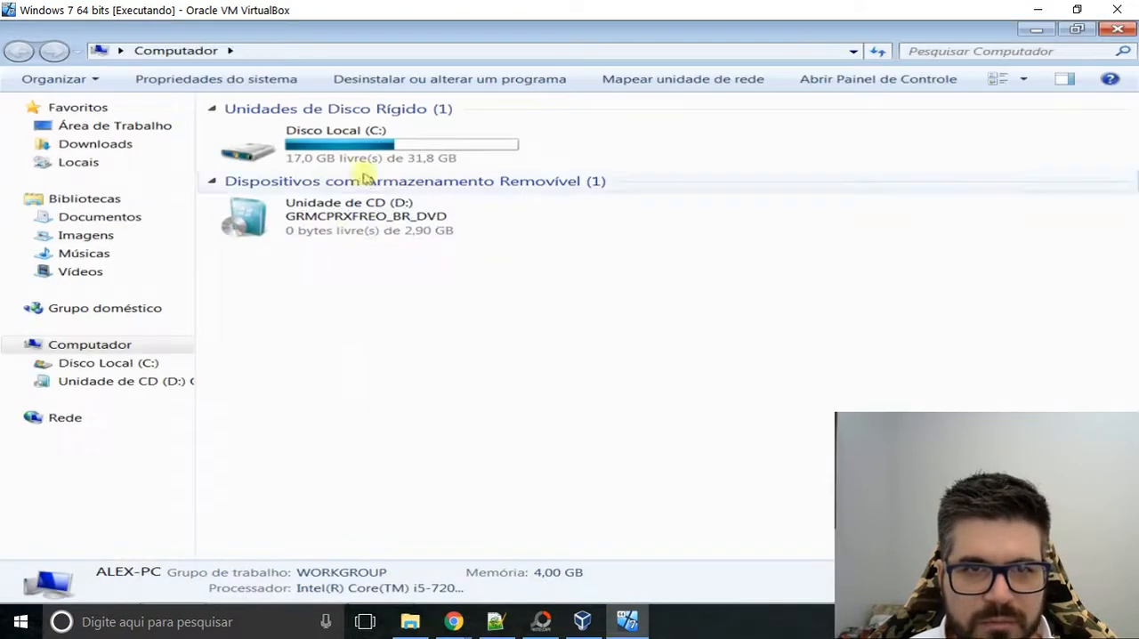
{"action": "double_click", "coordinate": [360, 155]}
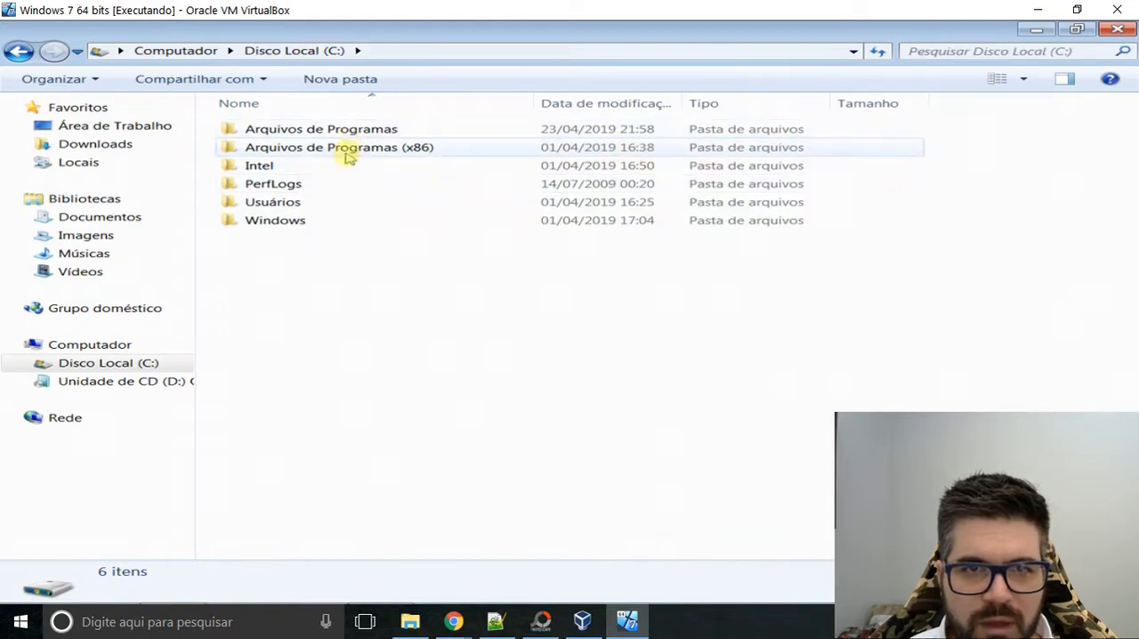
{"action": "double_click", "coordinate": [423, 152]}
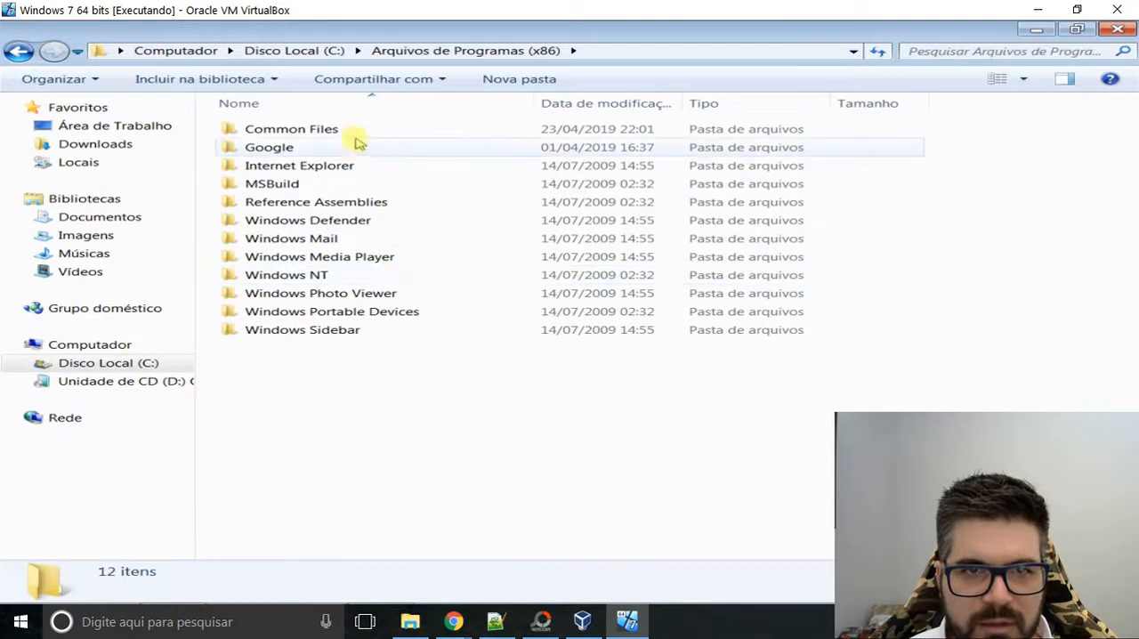
{"action": "key", "text": "BackSpace"}
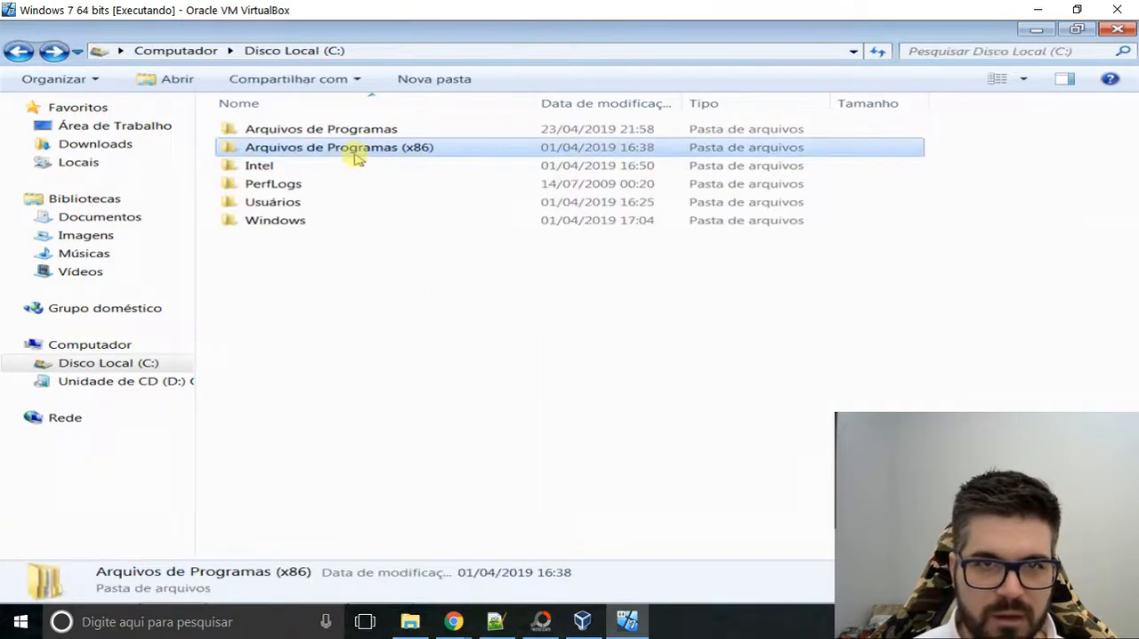
{"action": "key", "text": "Up"}
{"action": "key", "text": "Return"}
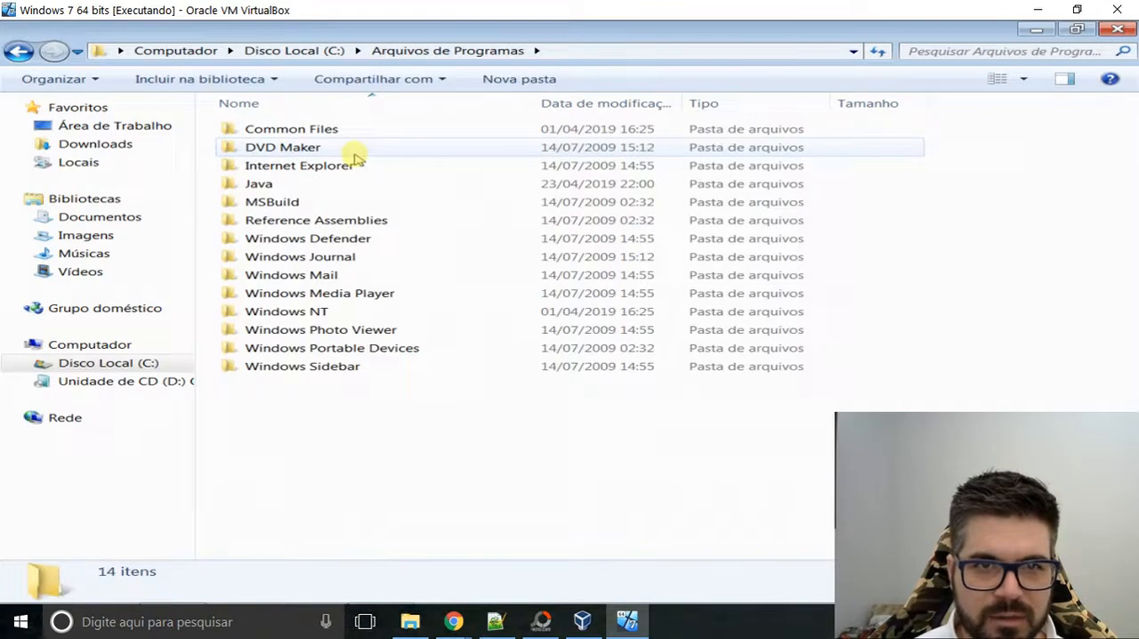
Open the Java folder and go into its jdk-10.0.2 folder.
{"action": "key", "text": "Down"}
{"action": "key", "text": "Down"}
{"action": "key", "text": "Down"}
{"action": "key", "text": "Return"}
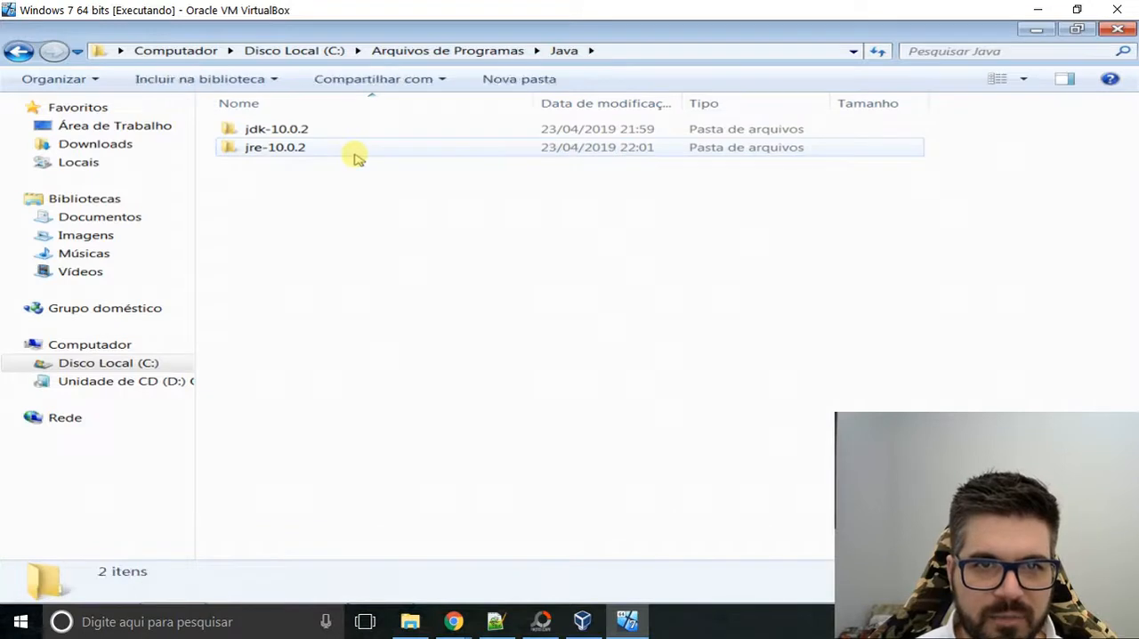
{"action": "key", "text": "Down"}
{"action": "key", "text": "Up"}
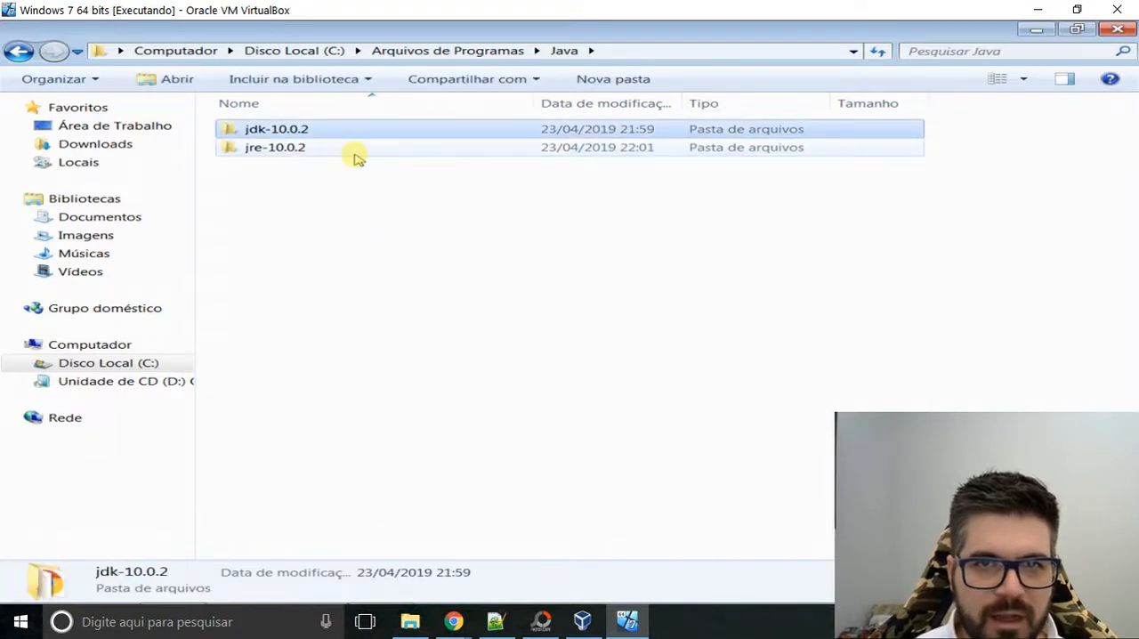
{"action": "key", "text": "Return"}
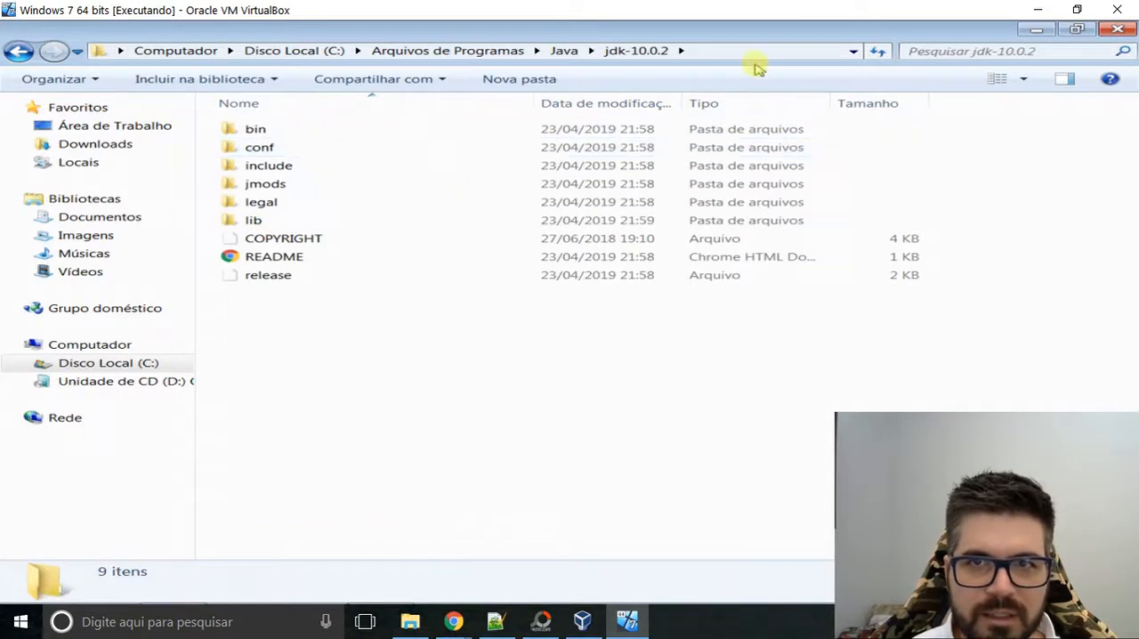
Copy the JDK folder's path and save it as the JAVA_HOME value, C:\Program Files\Java\jdk-10.0.2.
{"action": "left_click", "coordinate": [750, 53]}
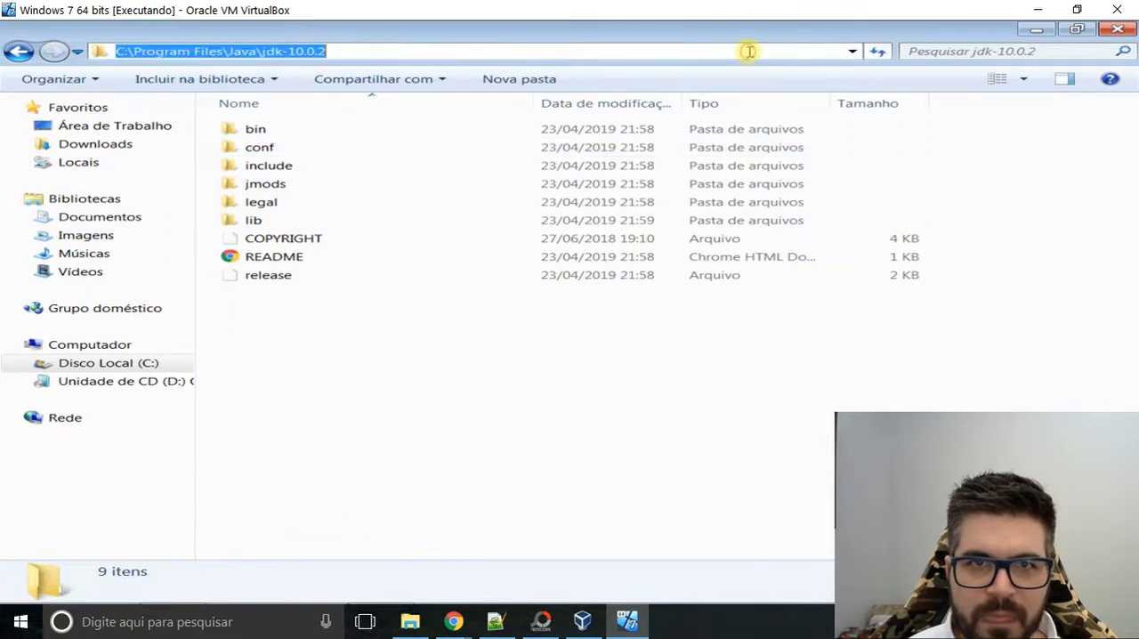
{"action": "left_click", "coordinate": [437, 53]}
{"action": "key", "text": "ctrl+a"}
{"action": "key", "text": "ctrl+c"}
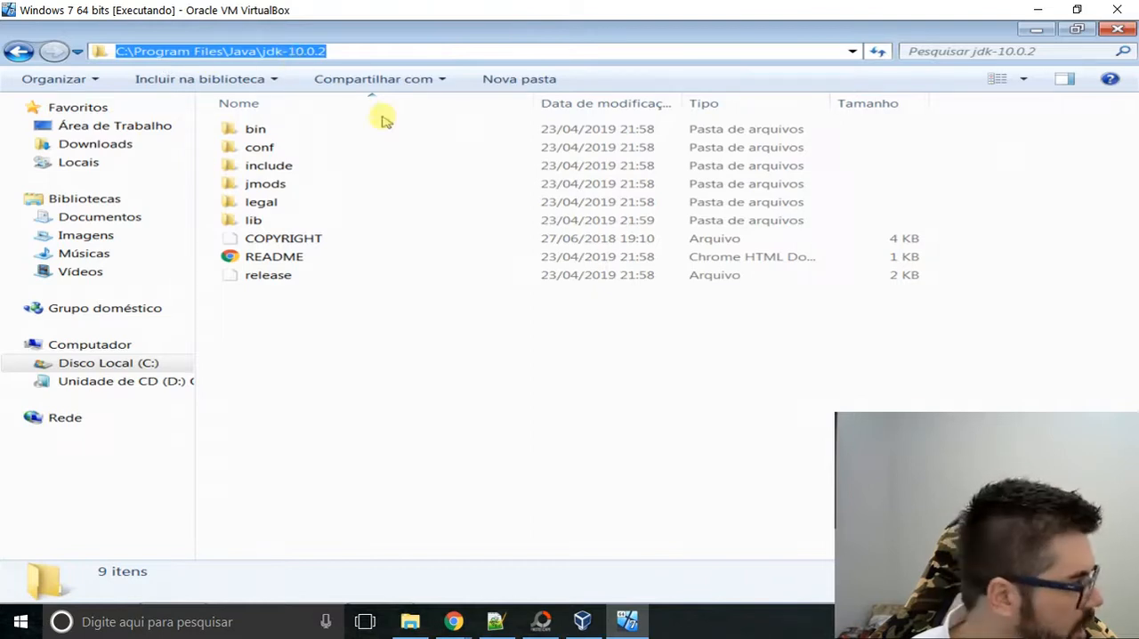
{"action": "left_click", "coordinate": [852, 359]}
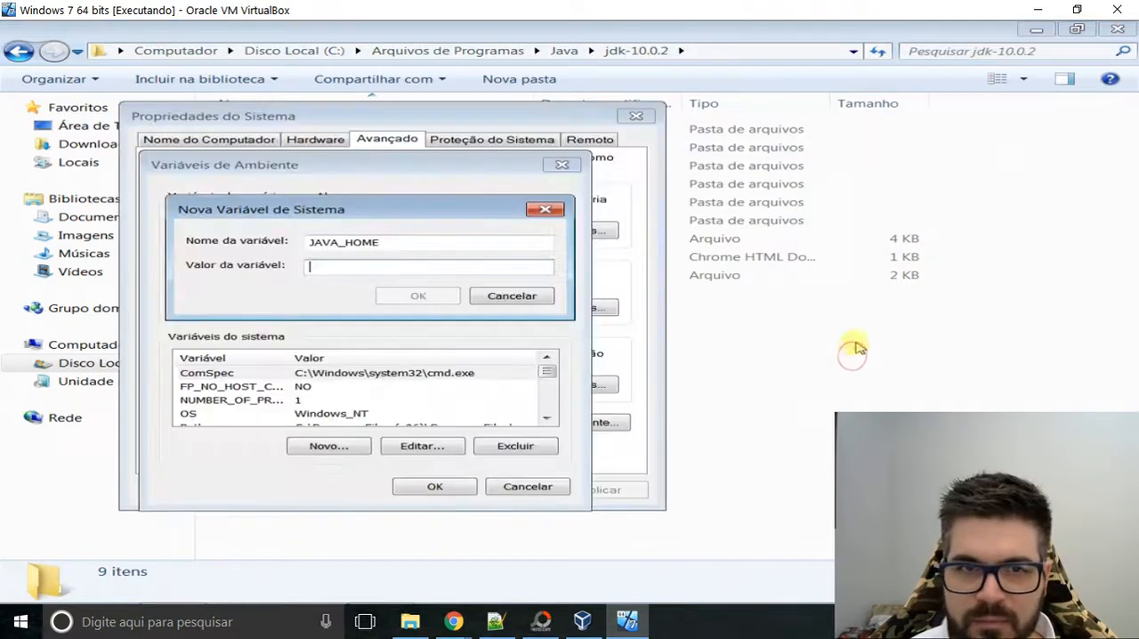
{"action": "left_click", "coordinate": [360, 267]}
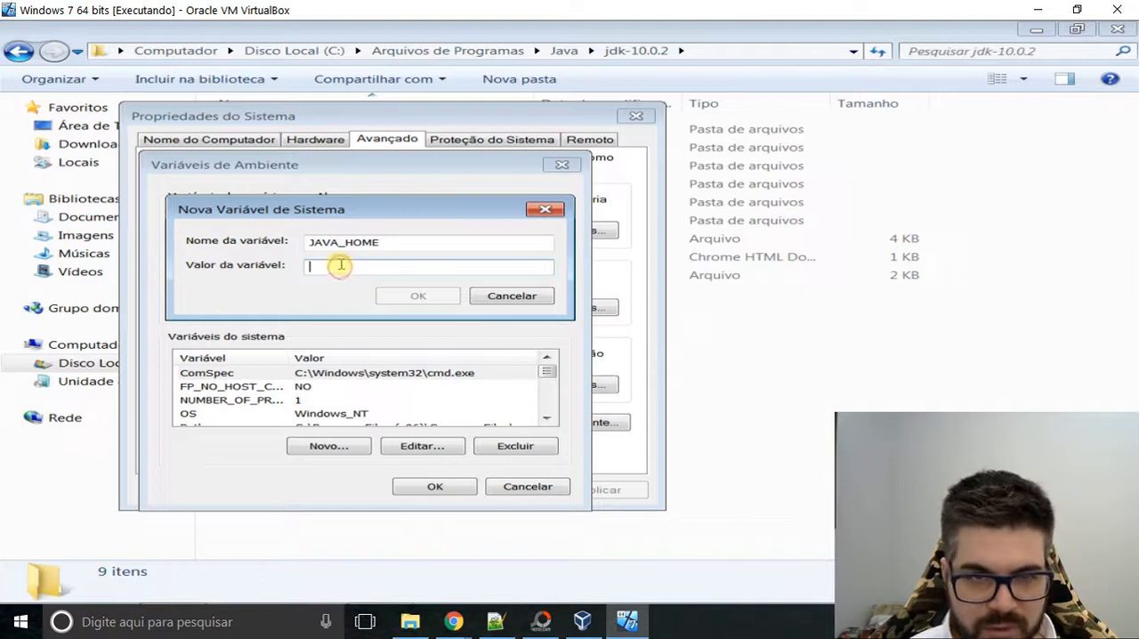
{"action": "key", "text": "ctrl+v"}
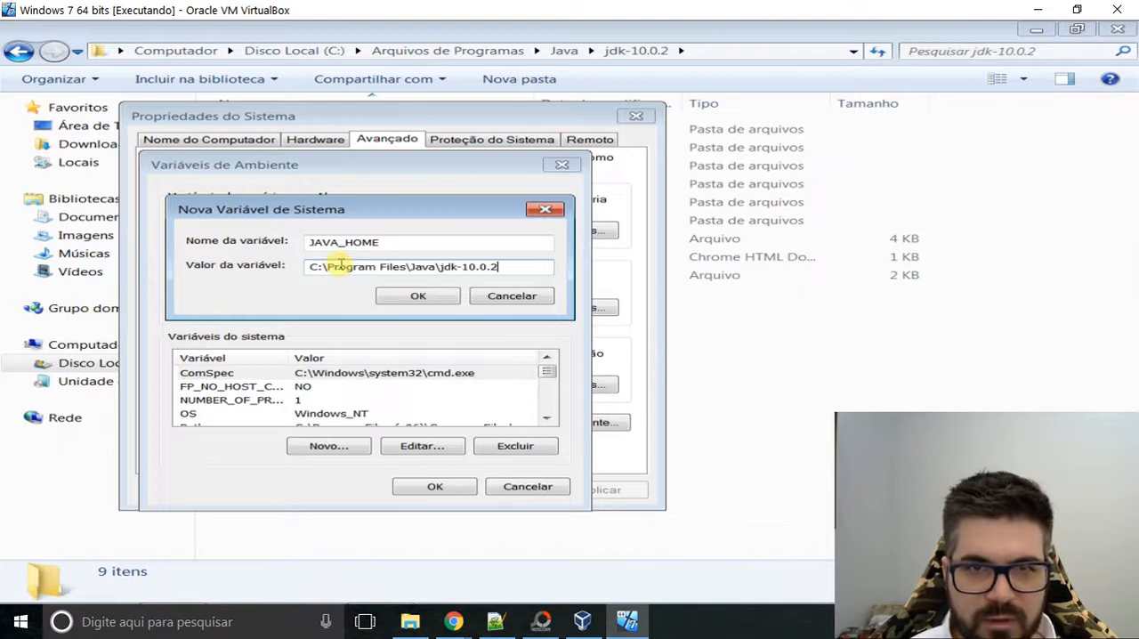
{"action": "left_click", "coordinate": [417, 297]}
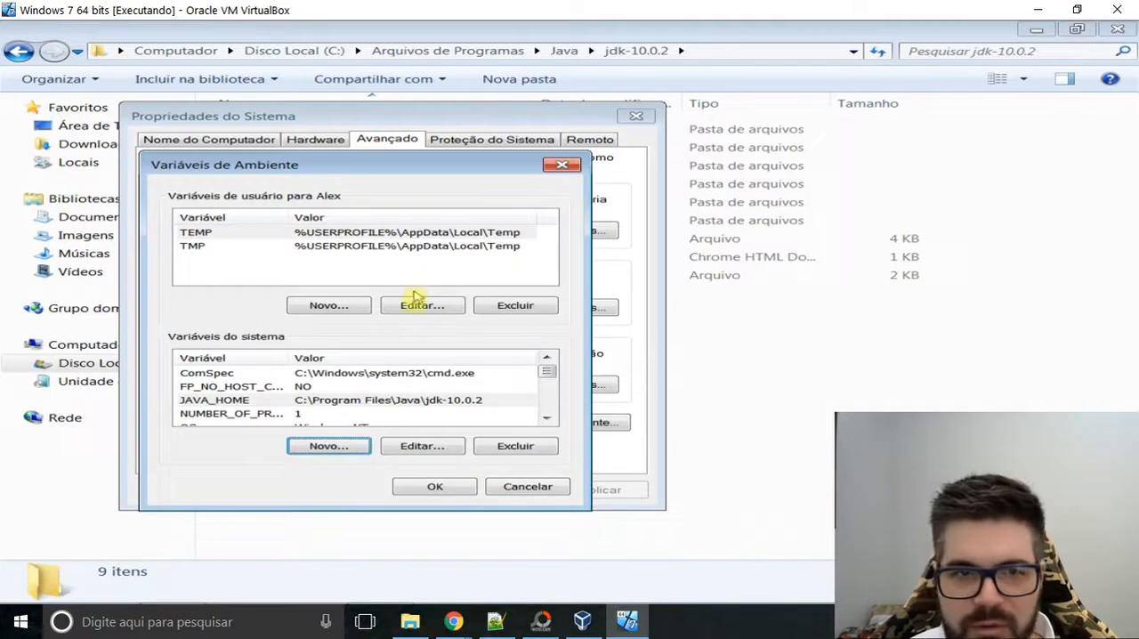
{"action": "left_click", "coordinate": [329, 447]}
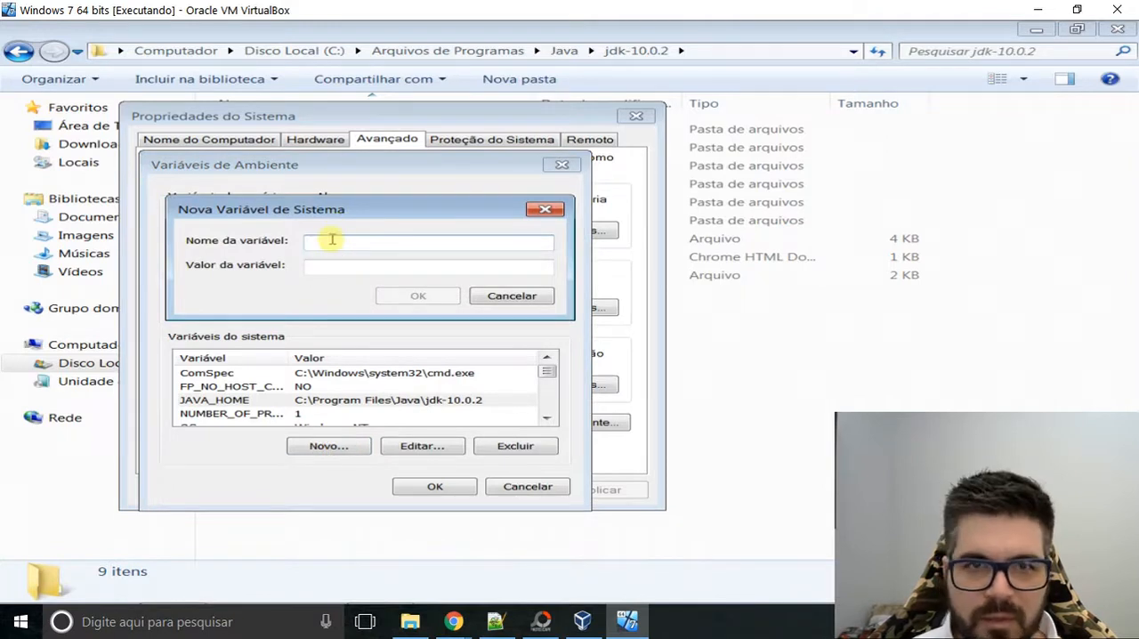
{"action": "left_click", "coordinate": [546, 211]}
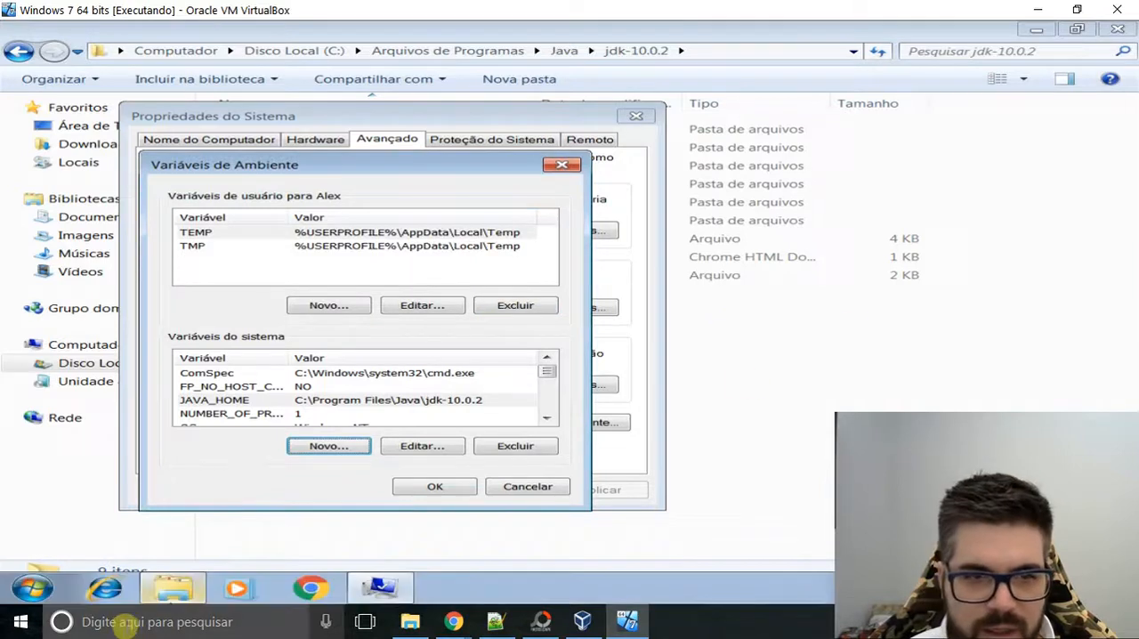
{"action": "left_click", "coordinate": [125, 622]}
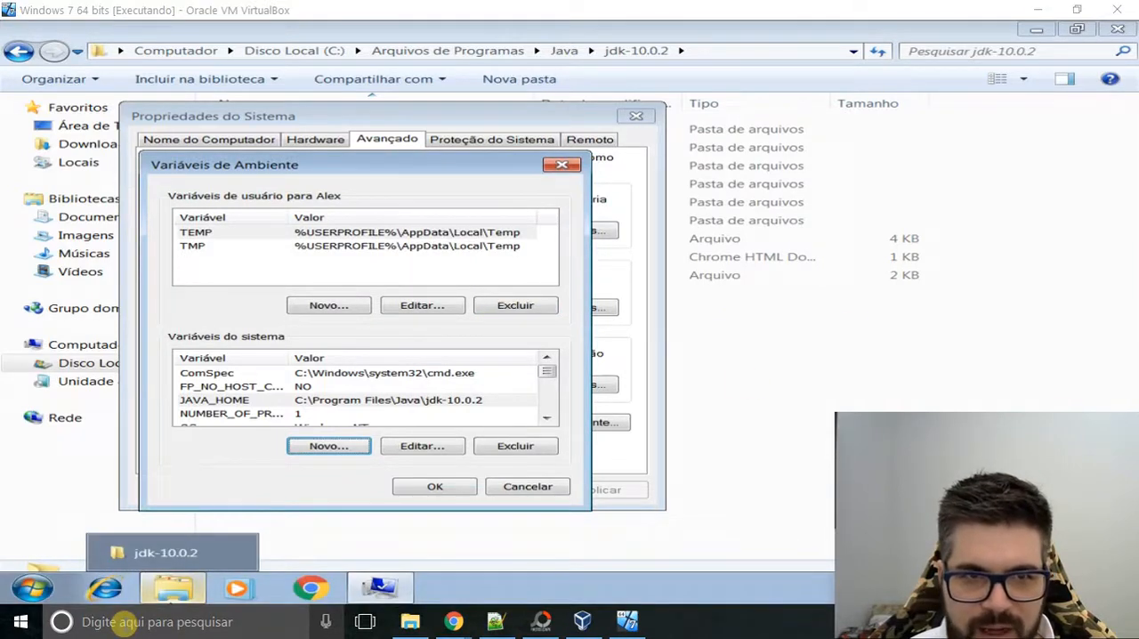
{"action": "left_click", "coordinate": [125, 622]}
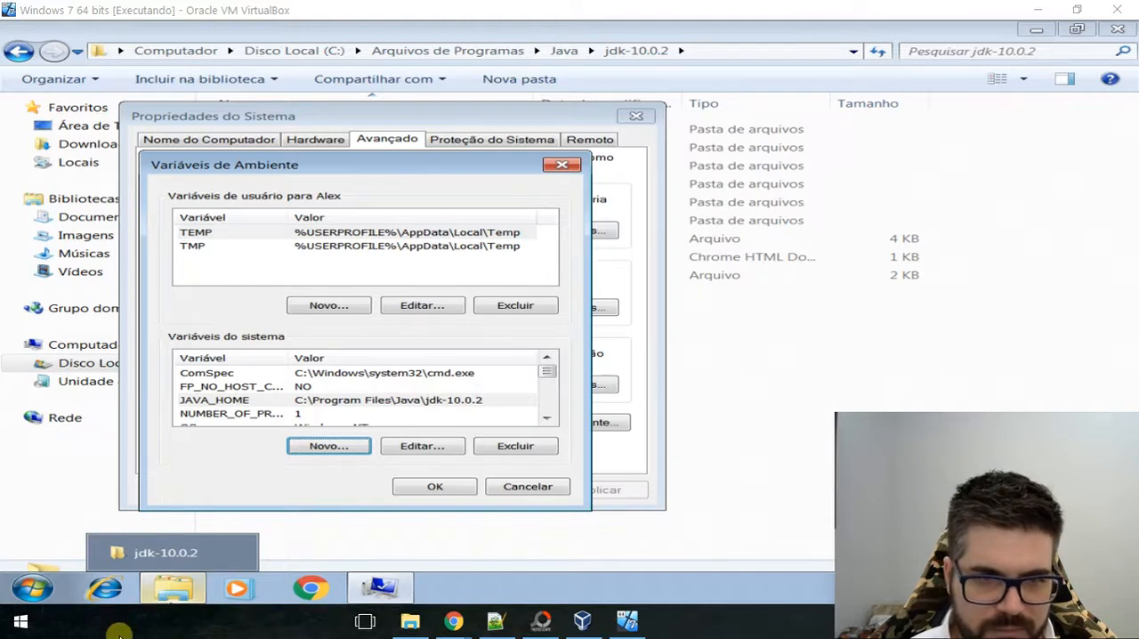
Try searching the host Windows 10 for the variables settings with the terms "vária" and "vári".
{"action": "left_click", "coordinate": [20, 627]}
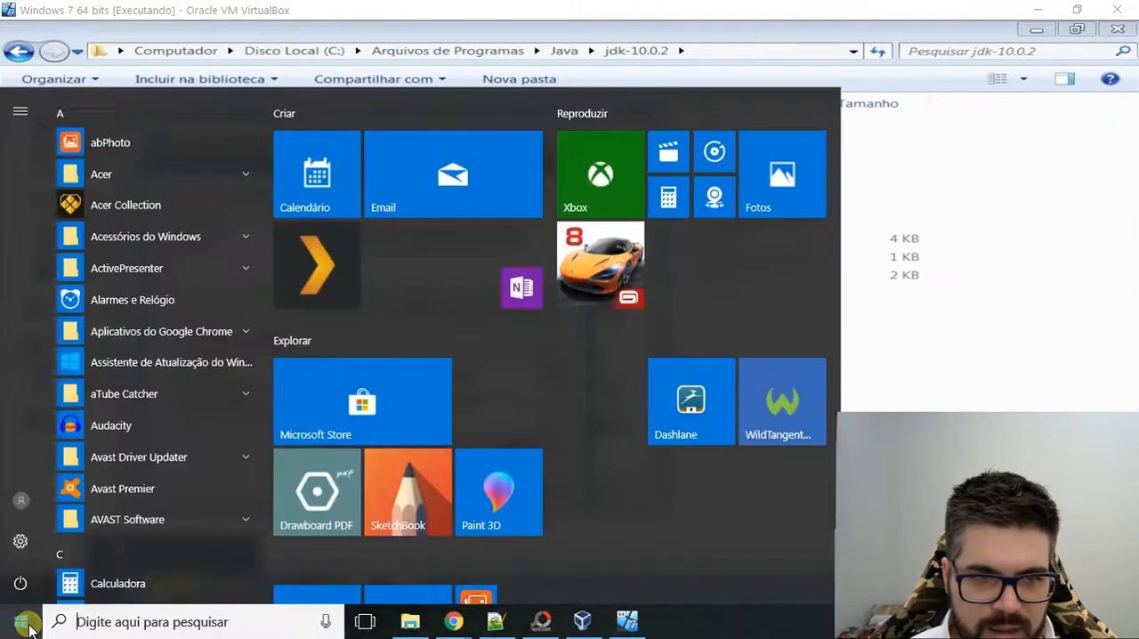
{"action": "left_click", "coordinate": [107, 624]}
{"action": "type", "text": "v"}
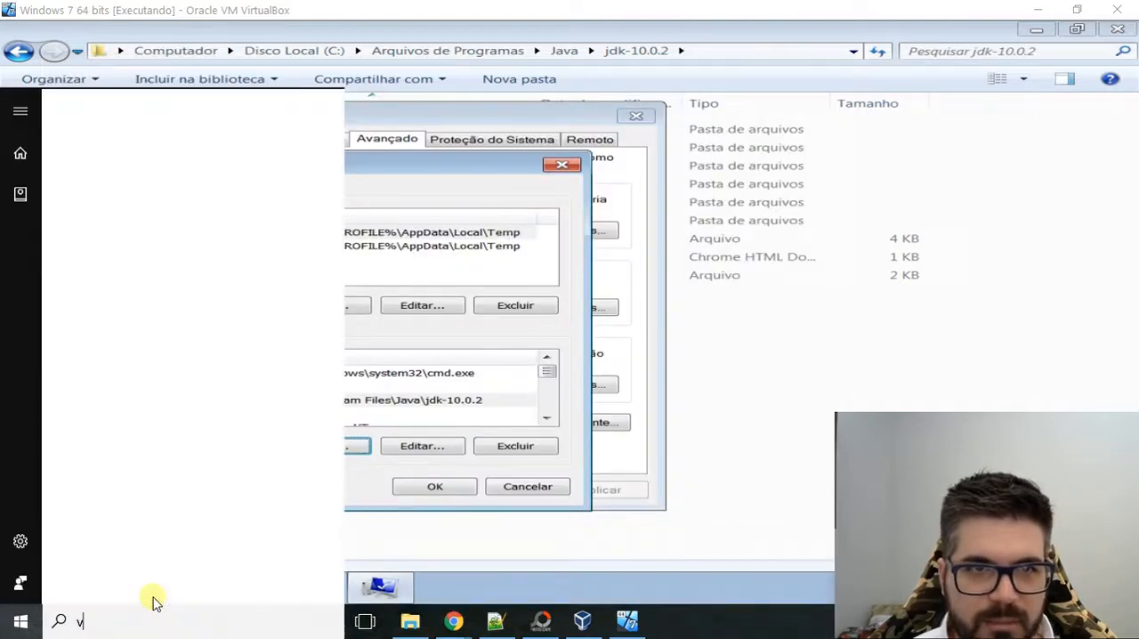
{"action": "type", "text": "á"}
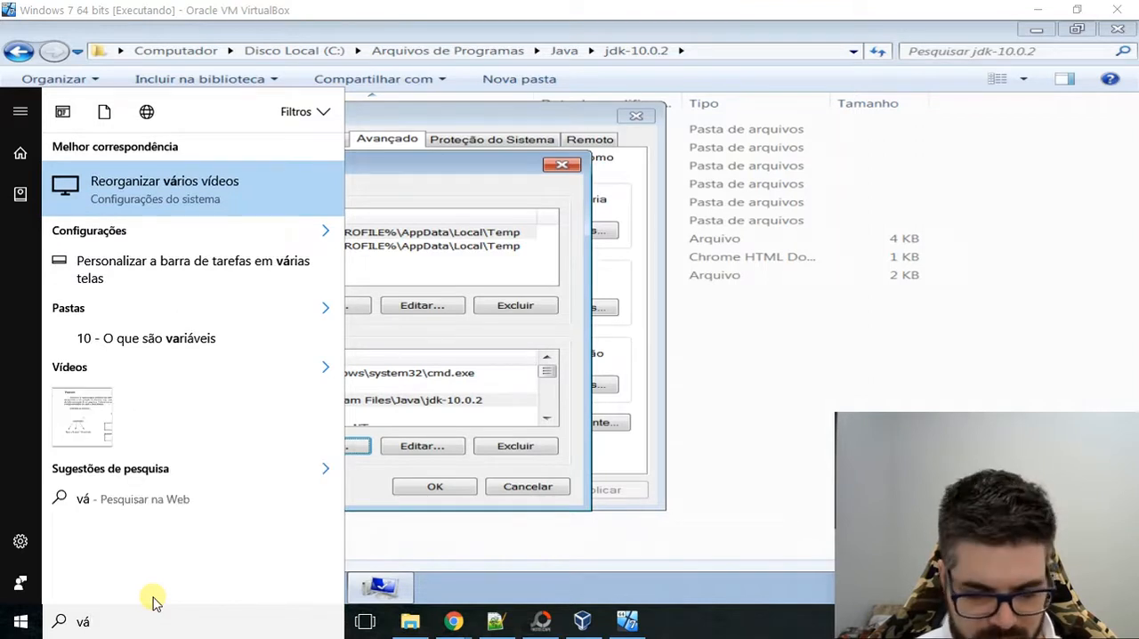
{"action": "type", "text": "ria"}
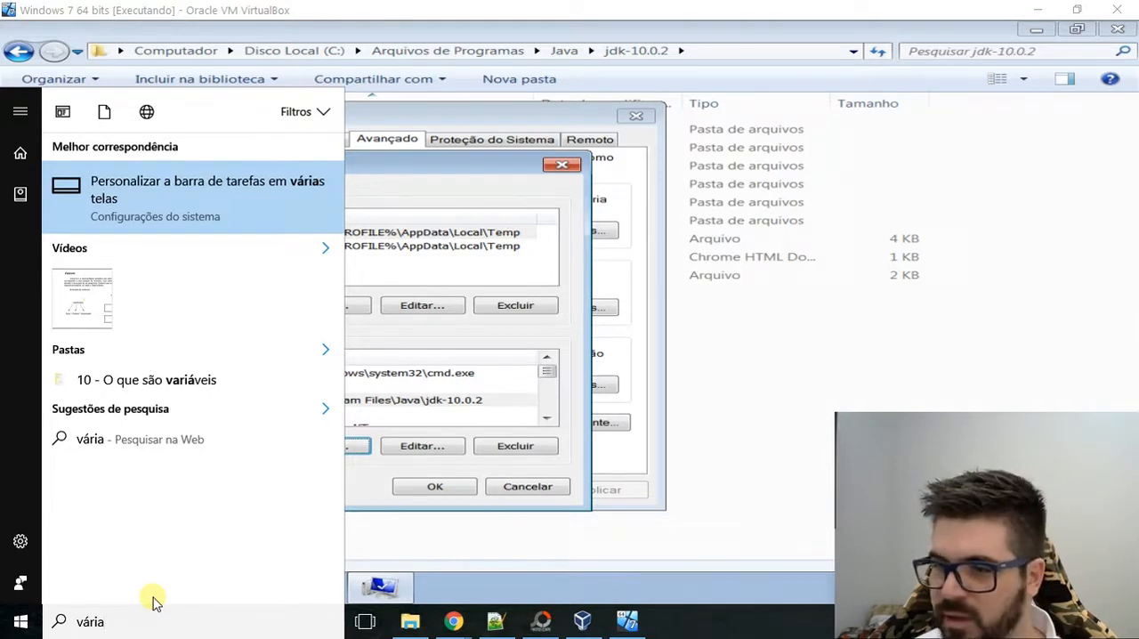
{"action": "key", "text": "BackSpace"}
{"action": "key", "text": "BackSpace"}
{"action": "key", "text": "BackSpace"}
{"action": "key", "text": "BackSpace"}
{"action": "key", "text": "BackSpace"}
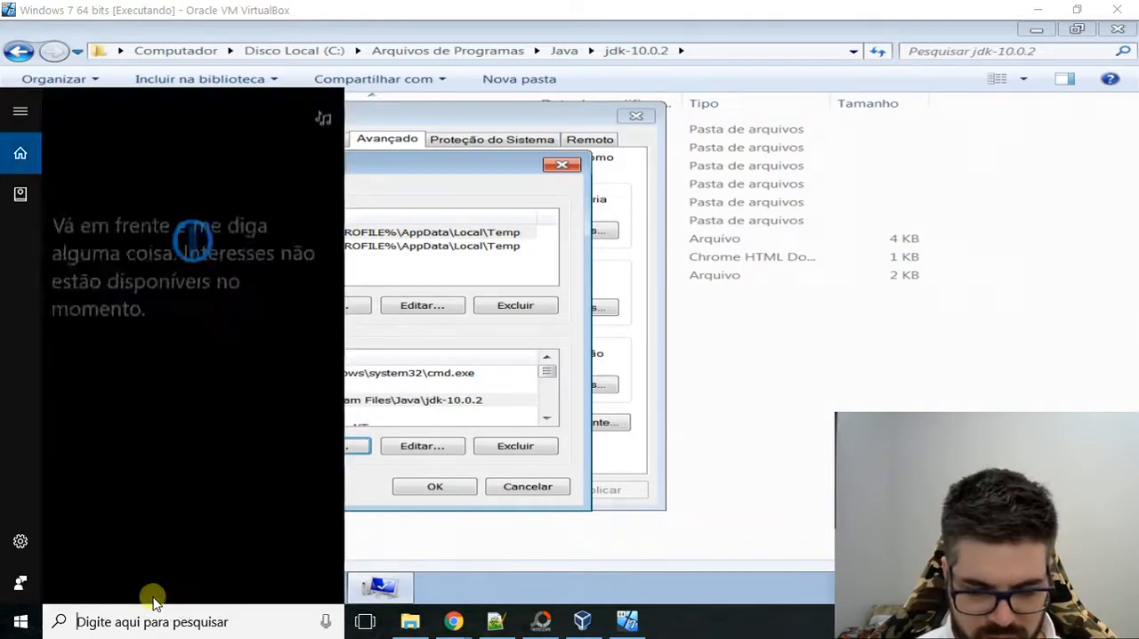
{"action": "type", "text": "vári"}
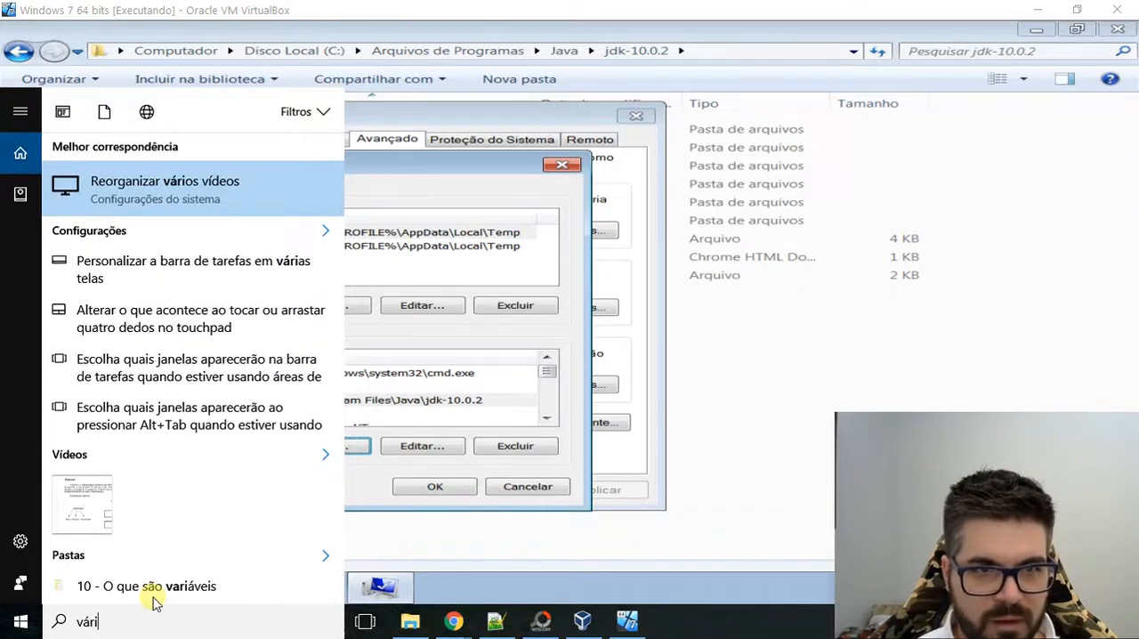
{"action": "key", "text": "BackSpace"}
{"action": "key", "text": "BackSpace"}
{"action": "key", "text": "BackSpace"}
{"action": "key", "text": "BackSpace"}
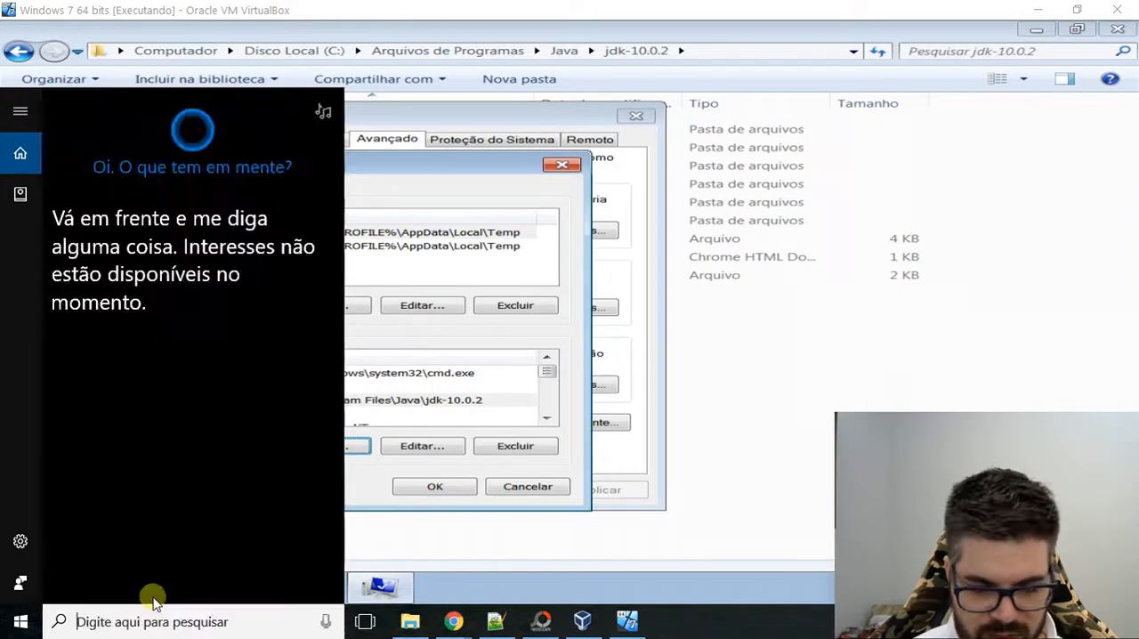
Search the host Windows 10 for "meu computador" and open the properties of Meu computador.
{"action": "type", "text": "meu"}
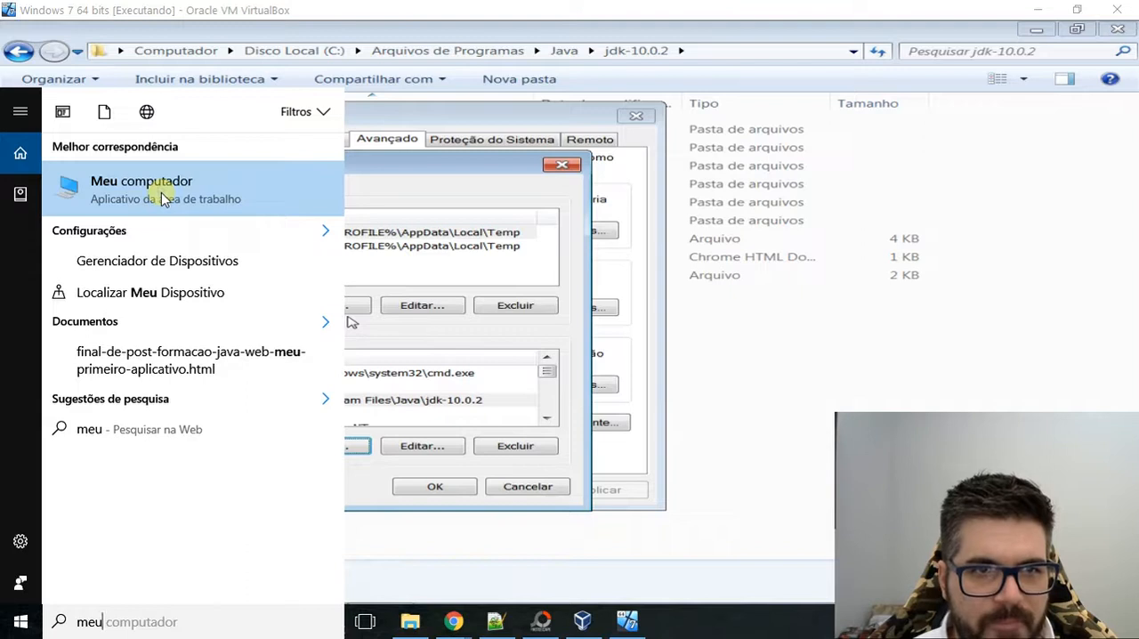
{"action": "left_click", "coordinate": [127, 625]}
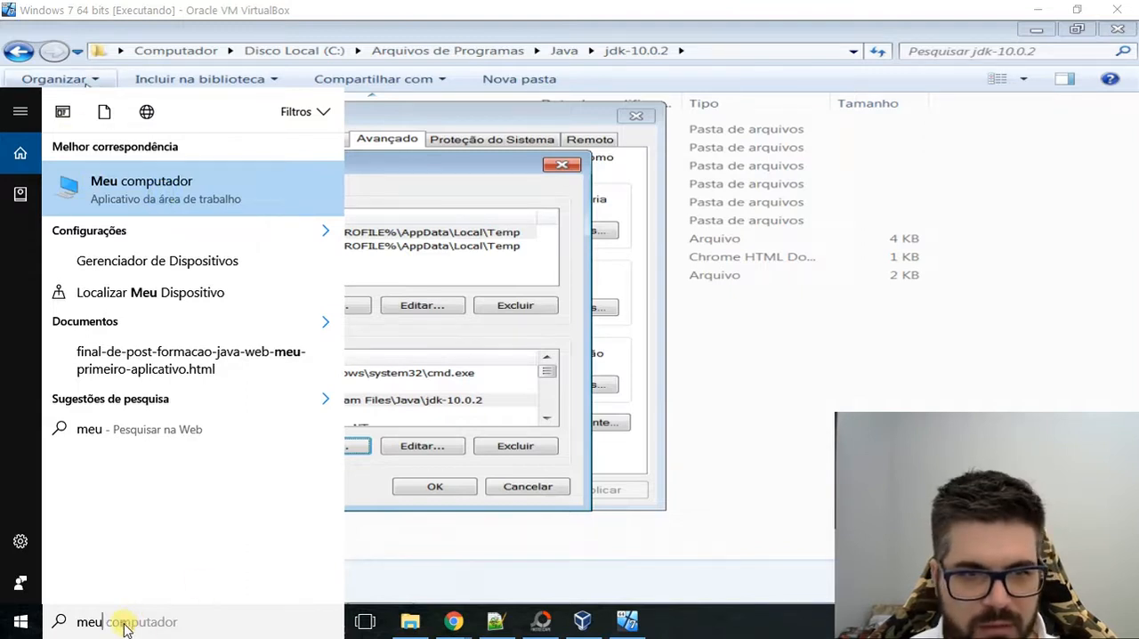
{"action": "type", "text": "computador"}
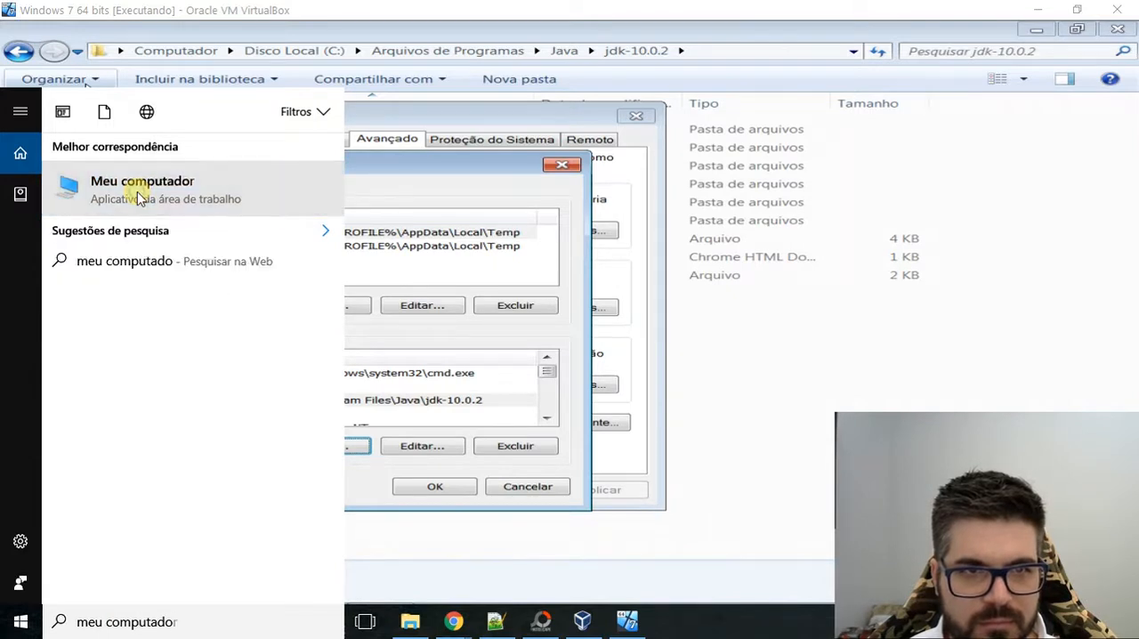
{"action": "right_click", "coordinate": [138, 194]}
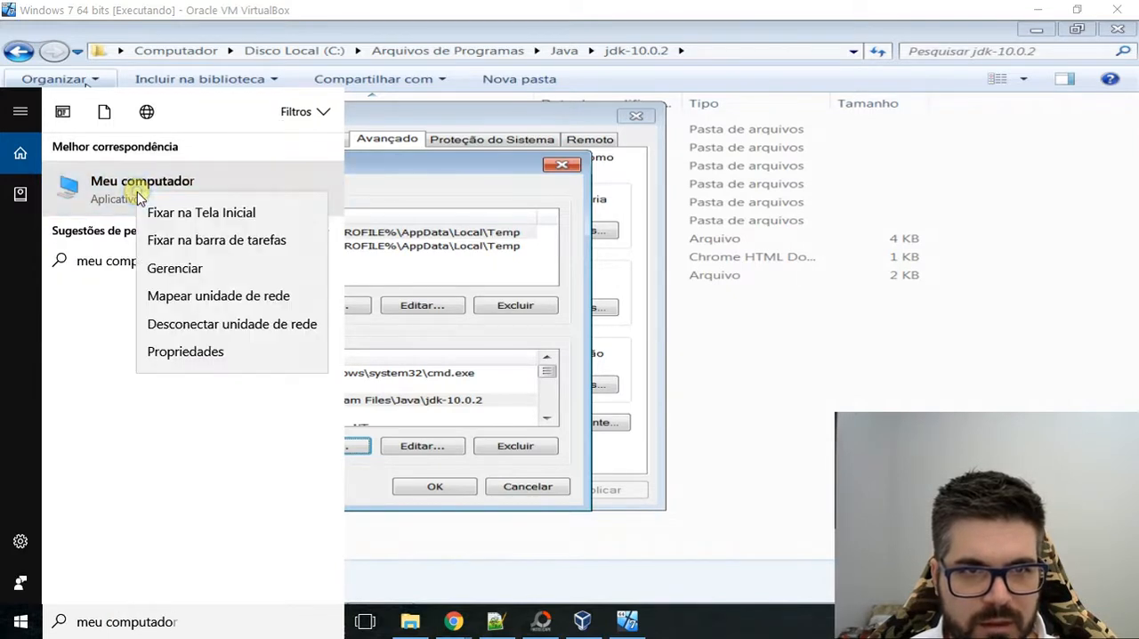
{"action": "left_click", "coordinate": [178, 352]}
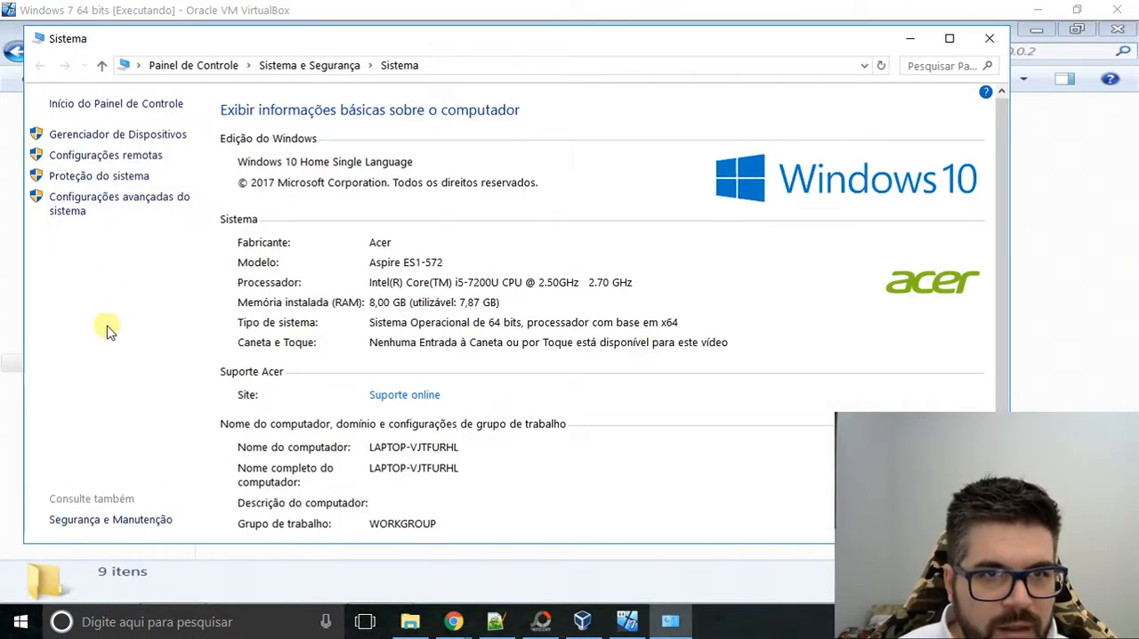
Open the host's environment variables through the advanced system settings and examine how JAVA_HOME and JRE_HOME are defined.
{"action": "left_click", "coordinate": [92, 204]}
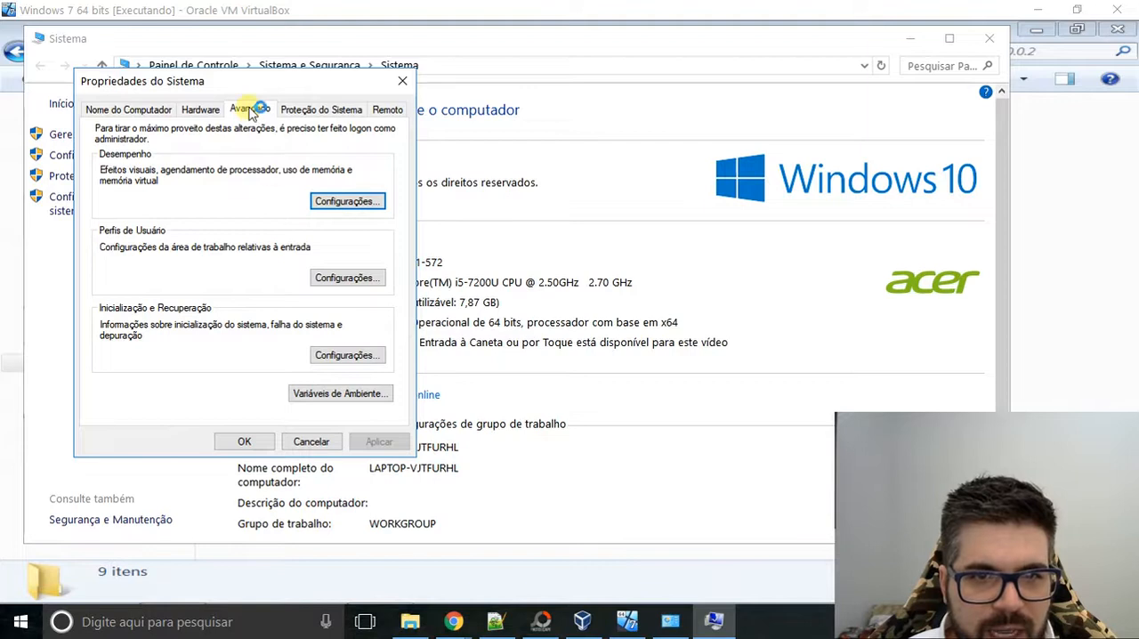
{"action": "left_click", "coordinate": [374, 393]}
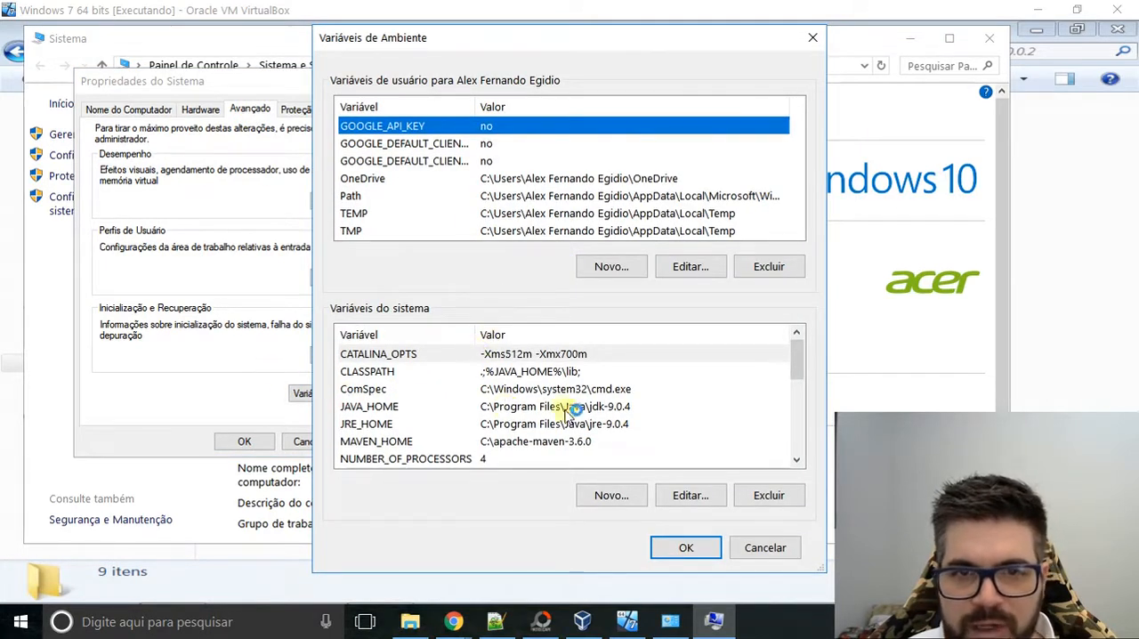
{"action": "left_click", "coordinate": [363, 388]}
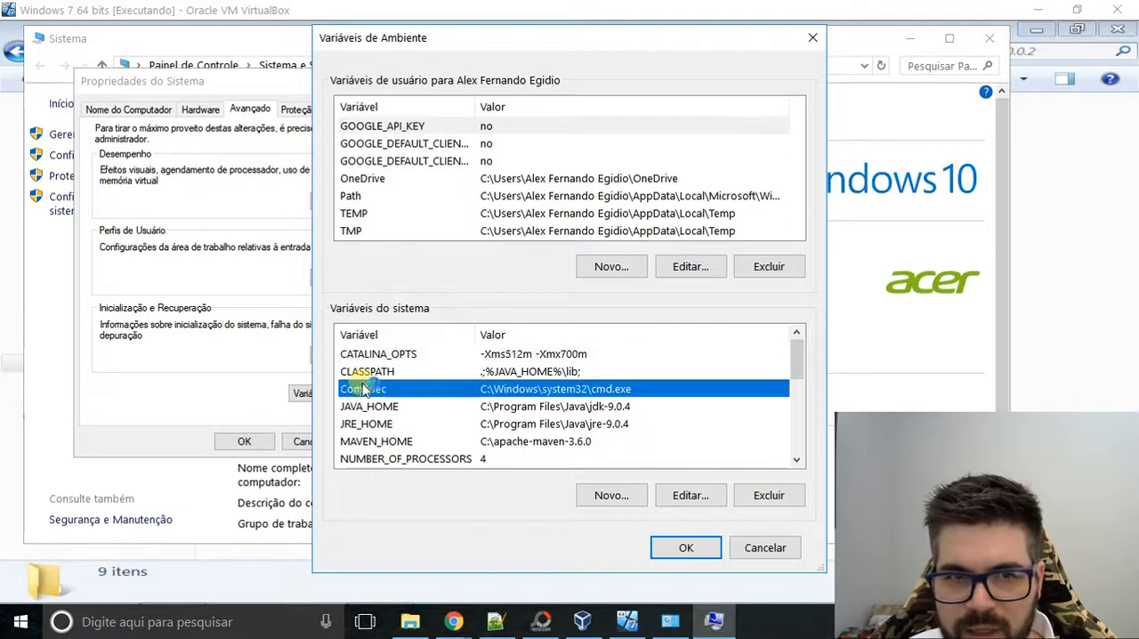
{"action": "left_click", "coordinate": [373, 409]}
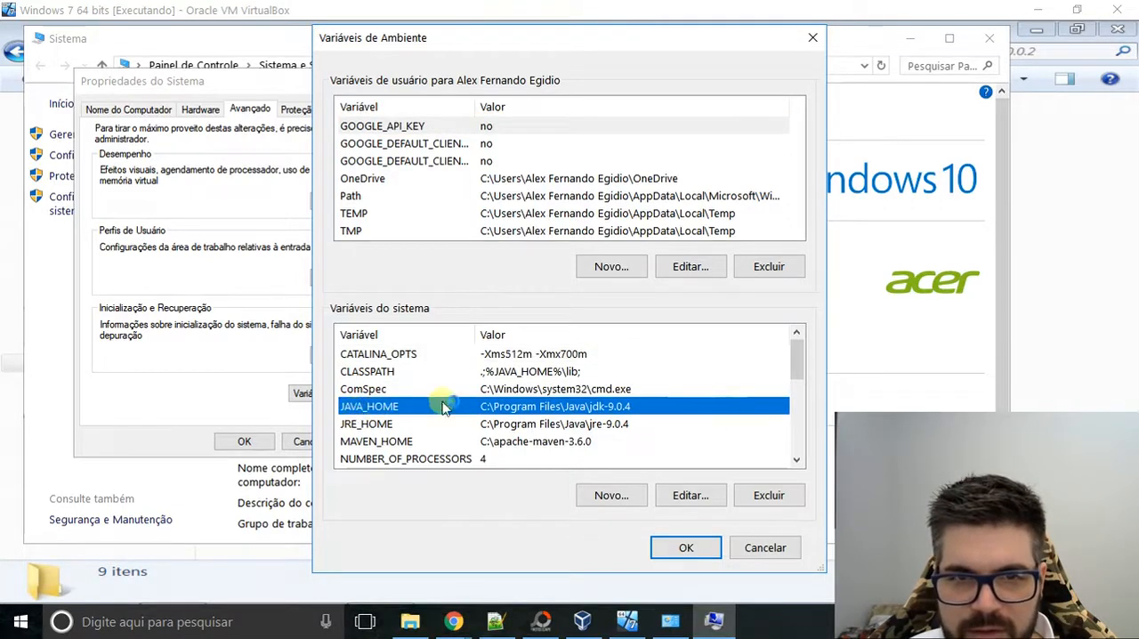
{"action": "left_click", "coordinate": [608, 496]}
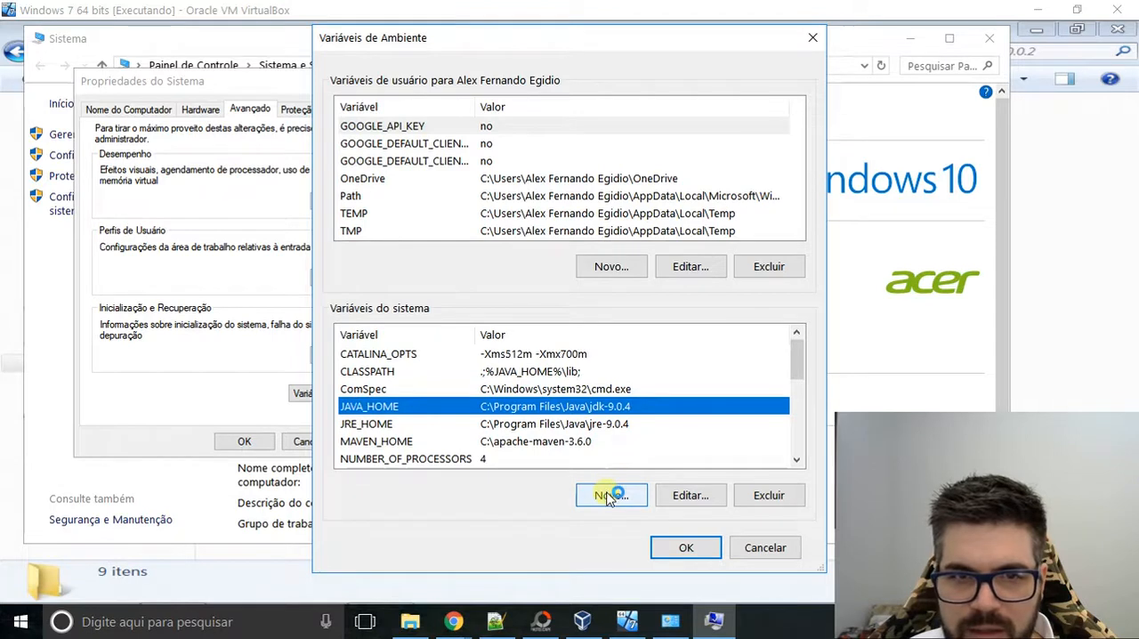
{"action": "left_click", "coordinate": [424, 276]}
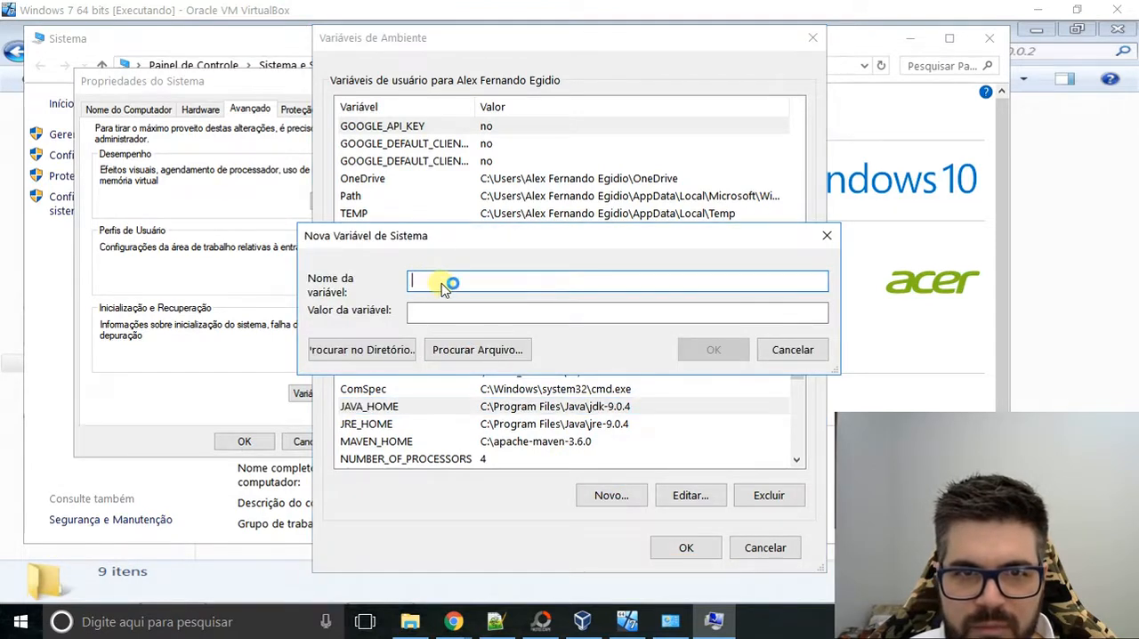
{"action": "left_click", "coordinate": [827, 236]}
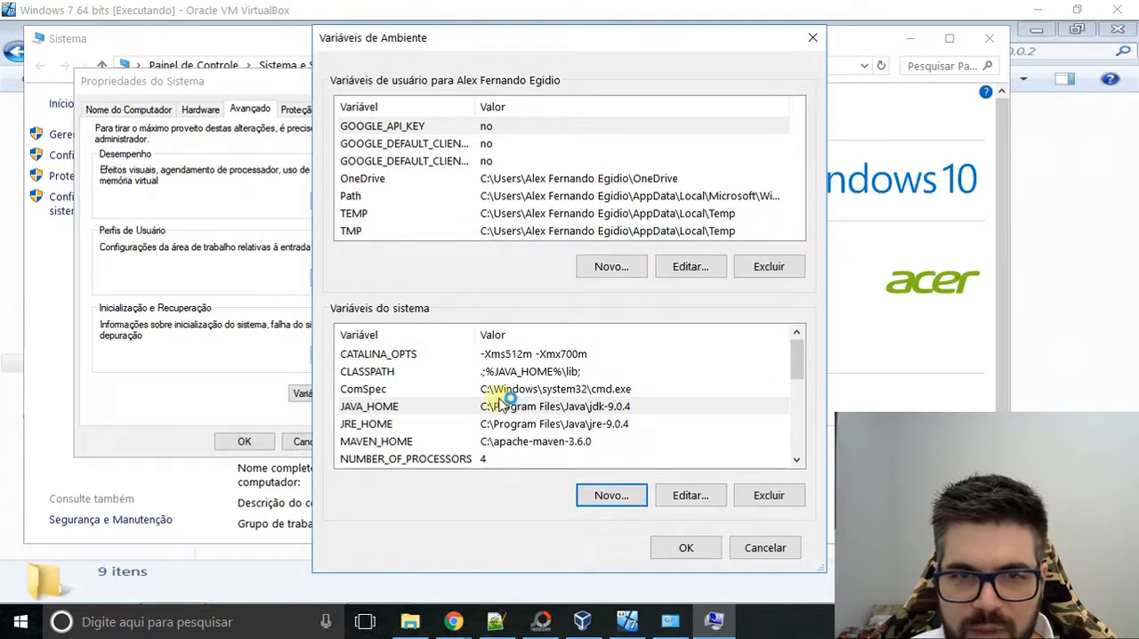
{"action": "left_click", "coordinate": [360, 426]}
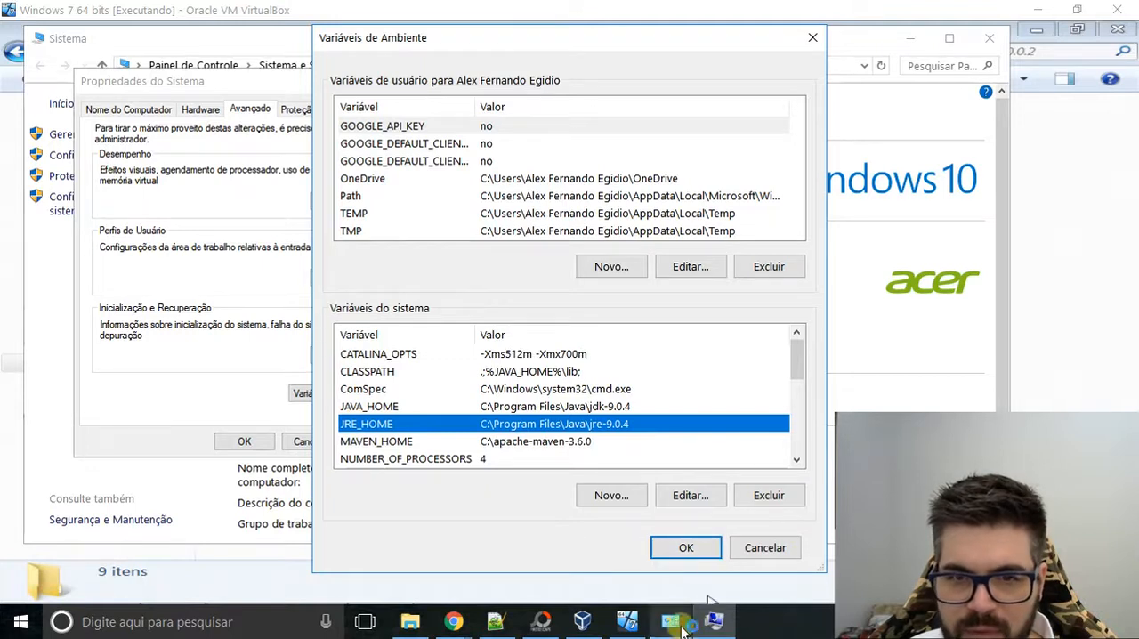
Return to the Windows 7 virtual machine and start a new system variable named JRE_HOME.
{"action": "left_click", "coordinate": [714, 623]}
{"action": "left_click", "coordinate": [658, 622]}
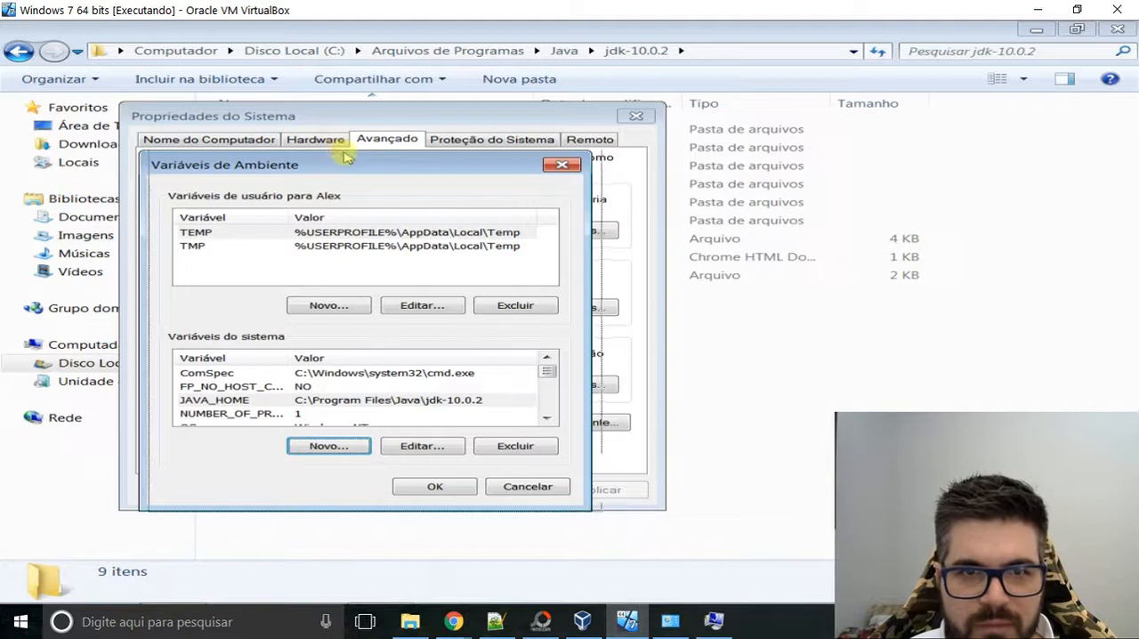
{"action": "left_click_drag", "start_coordinate": [336, 156], "coordinate": [347, 158]}
{"action": "left_click", "coordinate": [336, 448]}
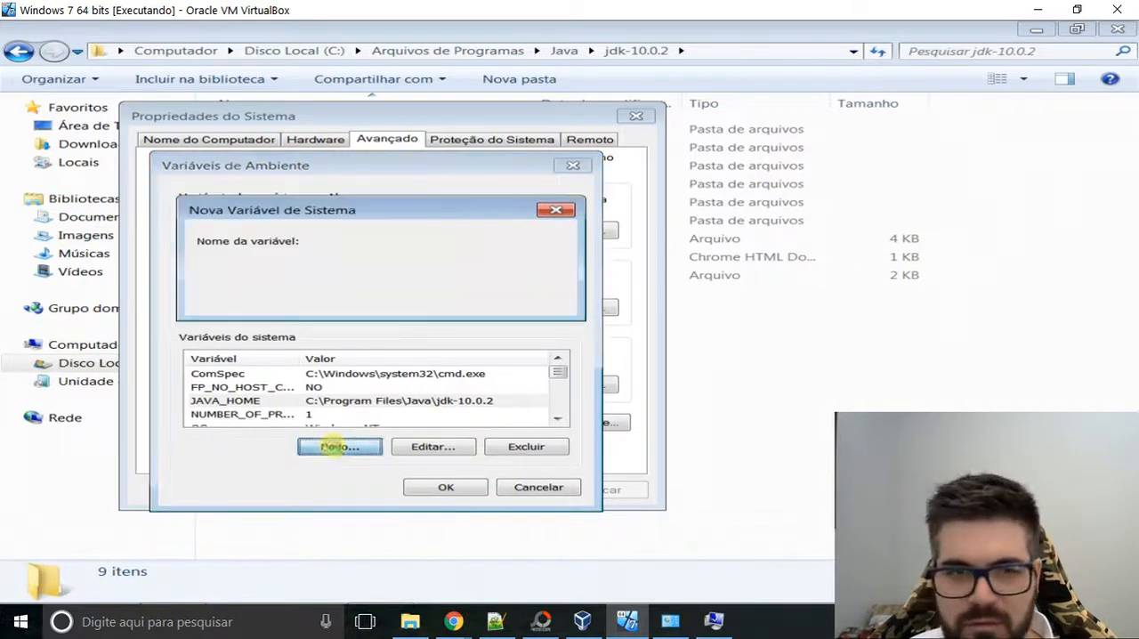
{"action": "type", "text": "JRE_"}
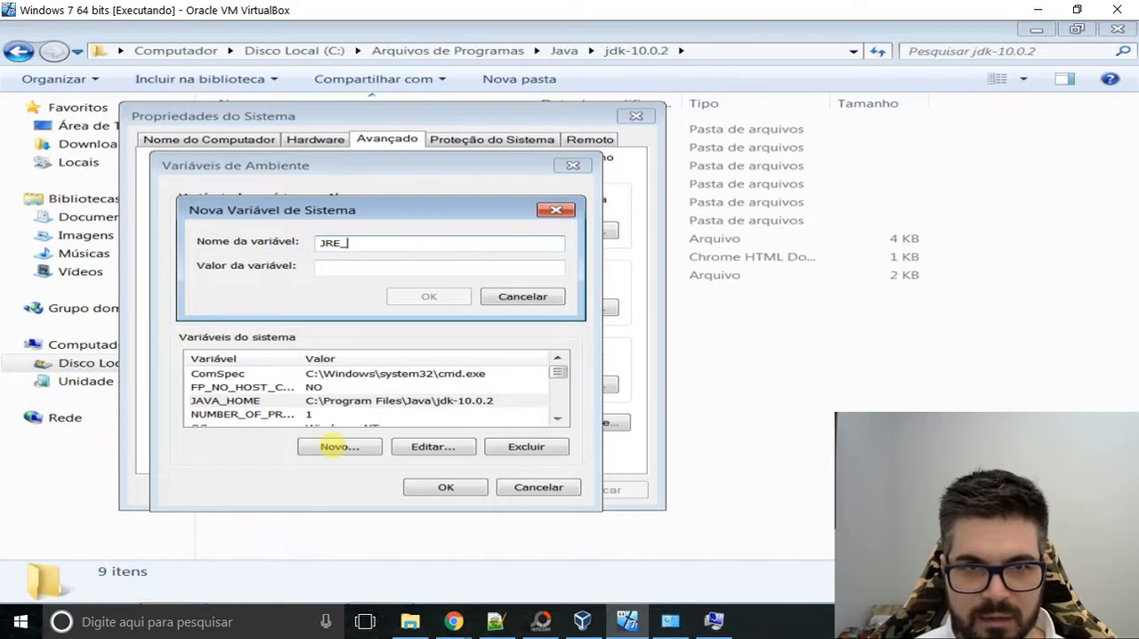
{"action": "type", "text": "HOME"}
{"action": "key", "text": "Tab"}
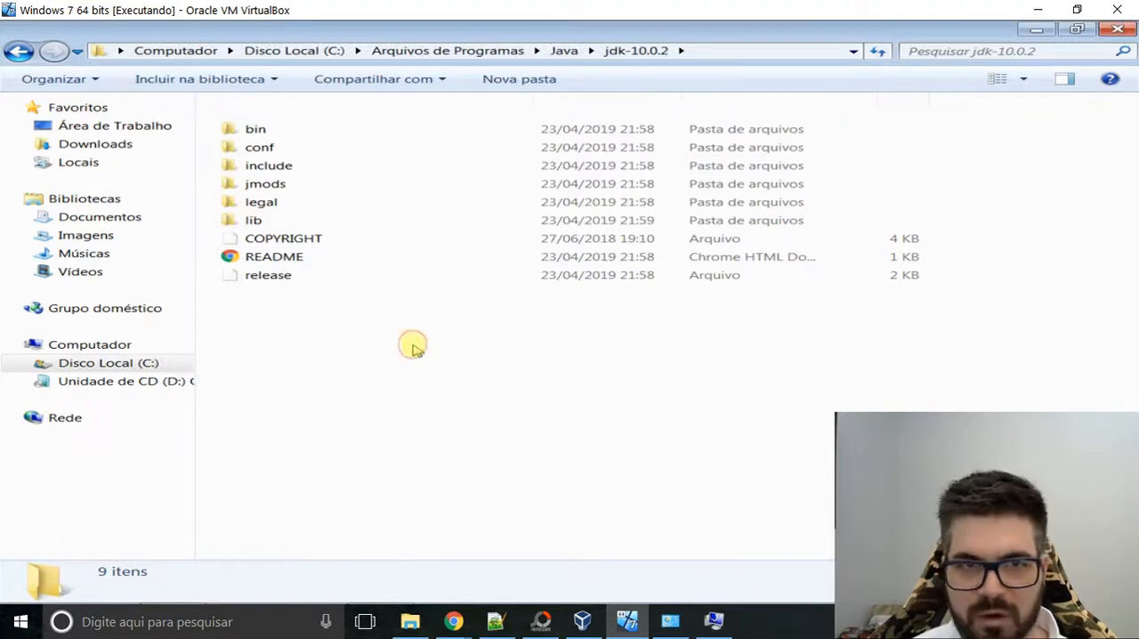
In the file explorer, go up to the Java folder and open its jre-10.0.2 folder.
{"action": "key", "text": "BackSpace"}
{"action": "key", "text": "Down"}
{"action": "key", "text": "Return"}
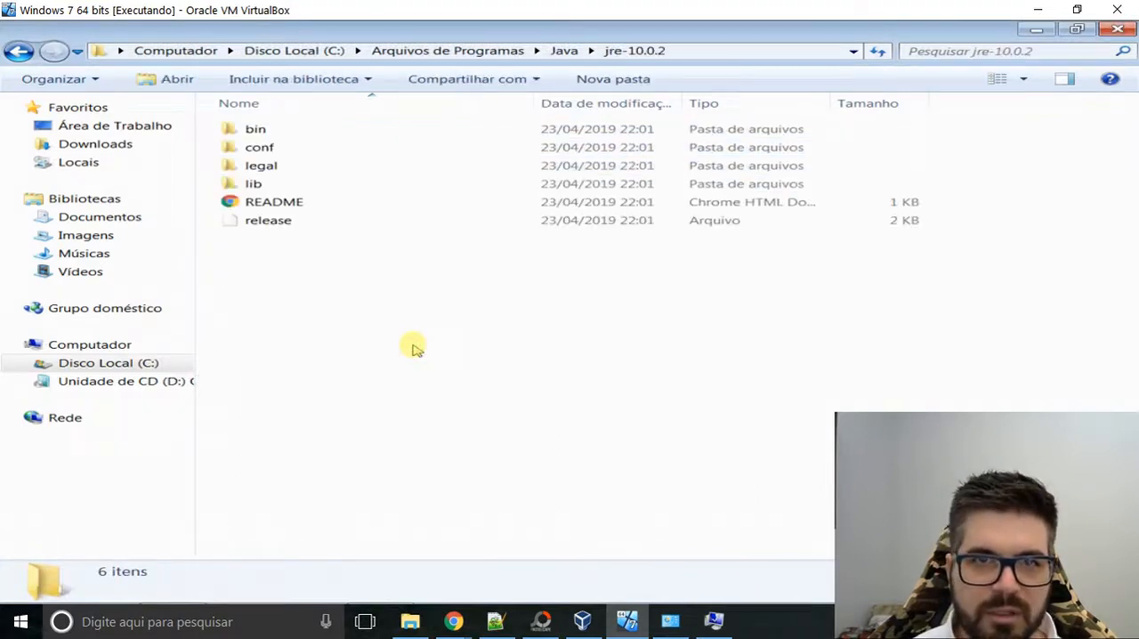
Copy the JRE folder's path and save it as the JRE_HOME value, C:\Program Files\Java\jre-10.0.2.
{"action": "left_click", "coordinate": [737, 56]}
{"action": "key", "text": "ctrl+c"}
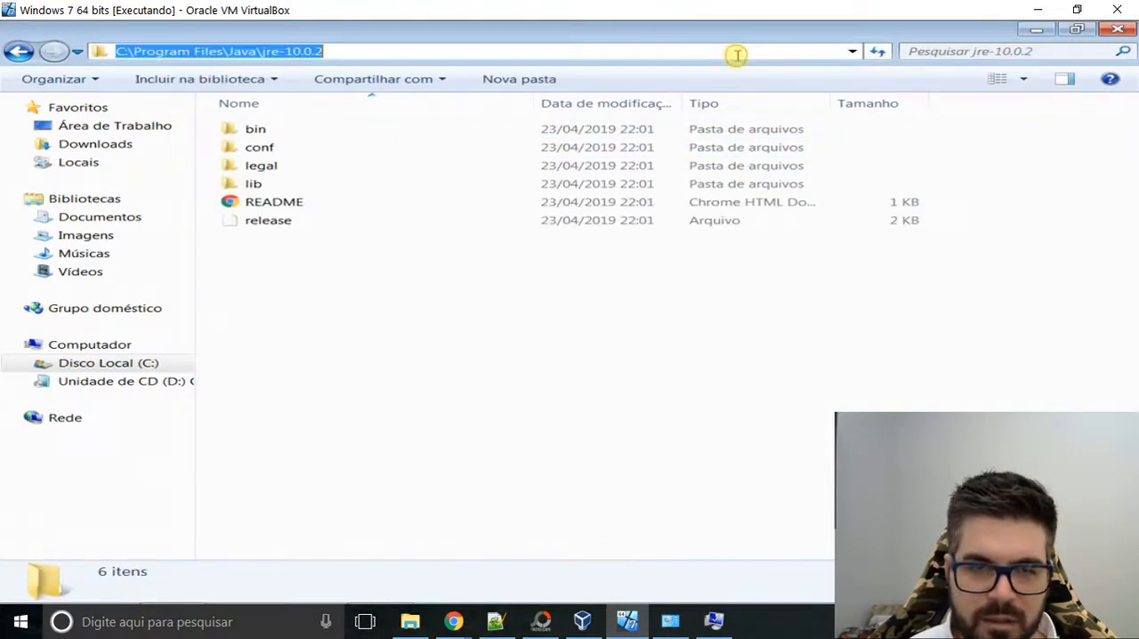
{"action": "left_click", "coordinate": [715, 621]}
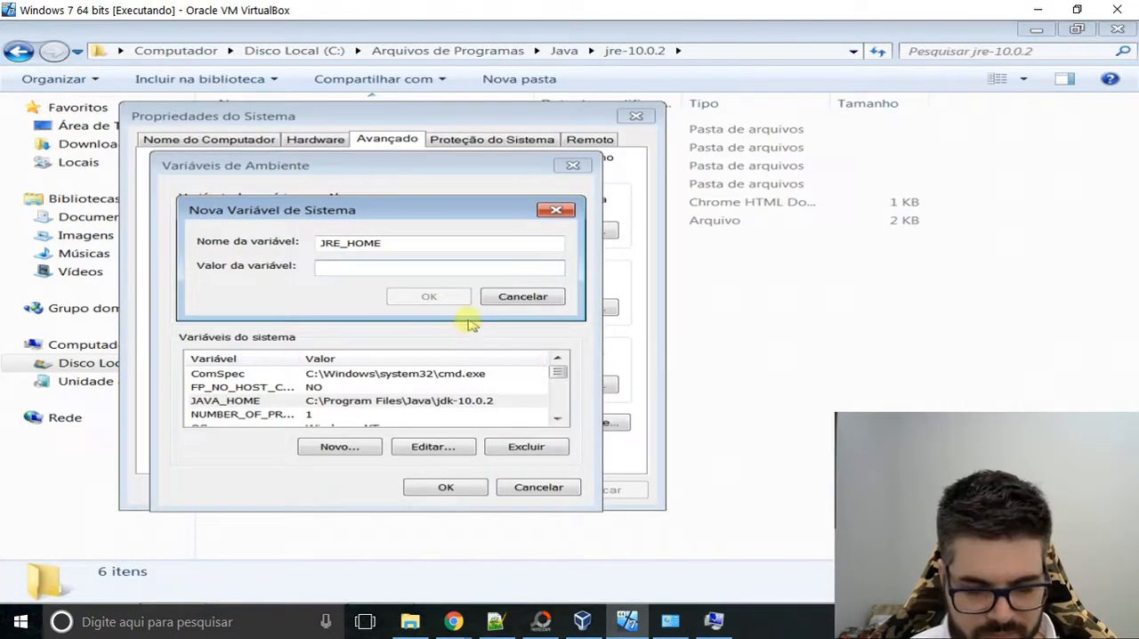
{"action": "key", "text": "ctrl+v"}
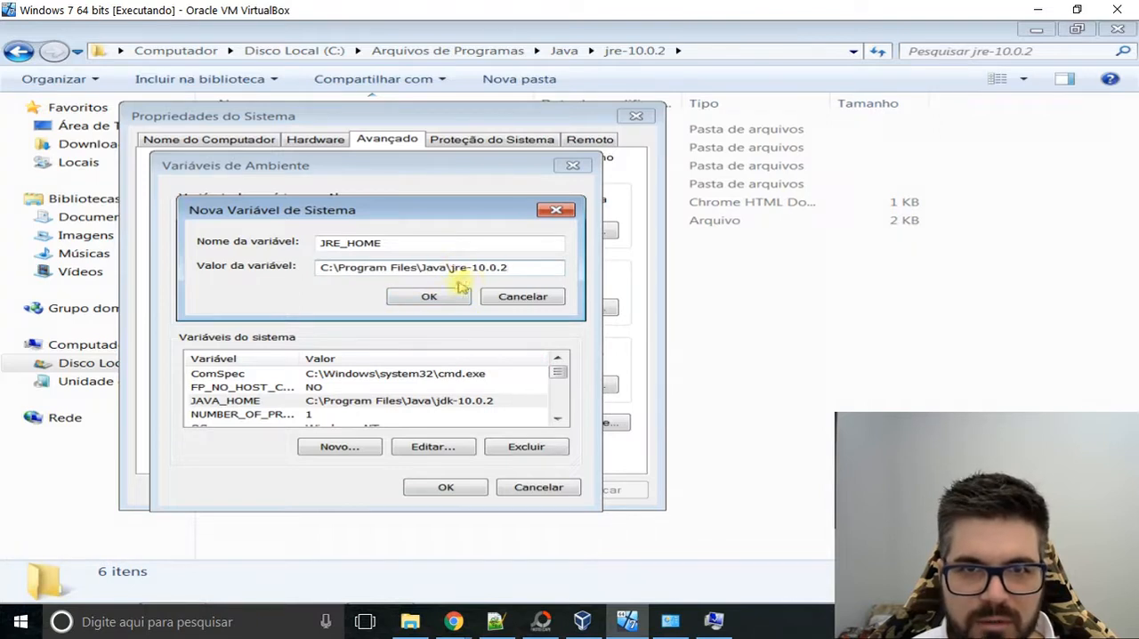
{"action": "left_click", "coordinate": [436, 299]}
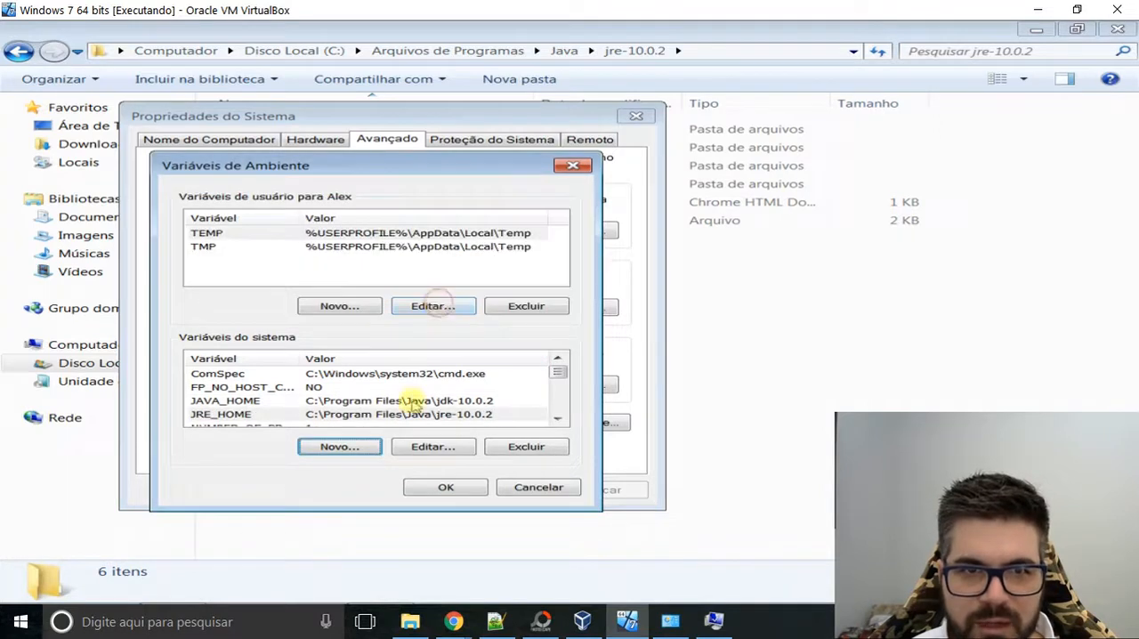
{"action": "left_click", "coordinate": [712, 621]}
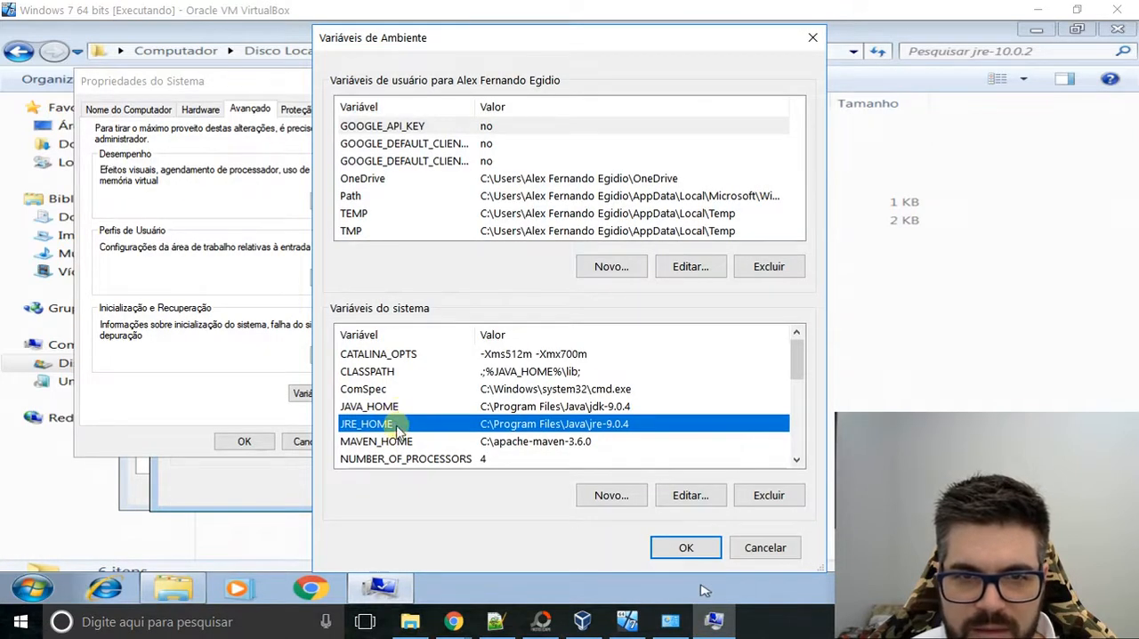
{"action": "left_click", "coordinate": [612, 495]}
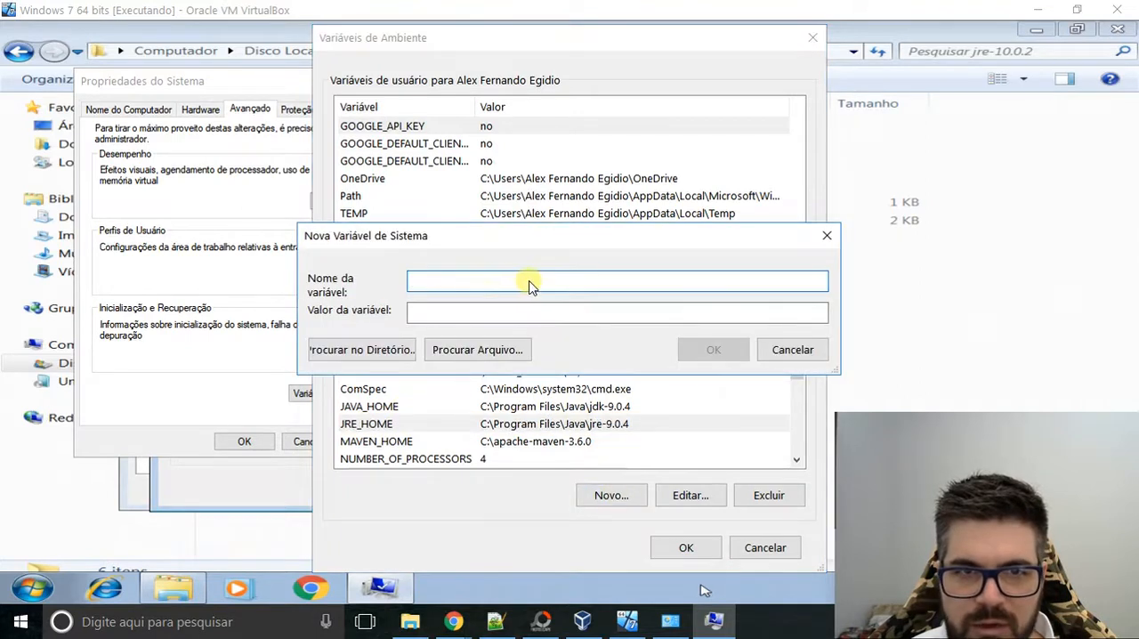
{"action": "left_click", "coordinate": [827, 236]}
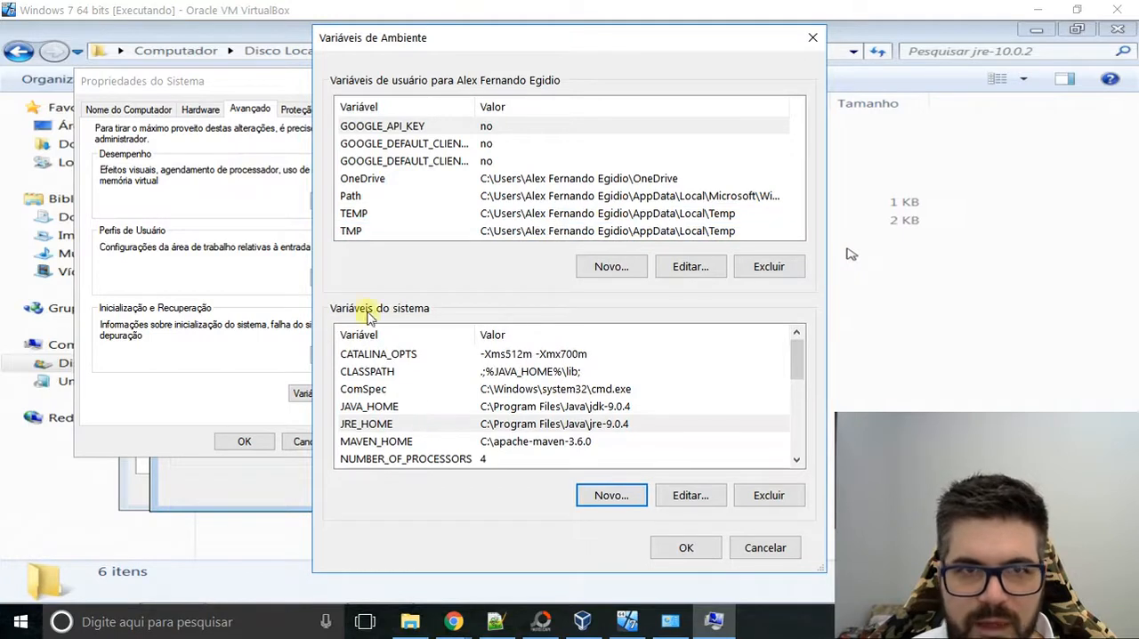
{"action": "left_click", "coordinate": [675, 621]}
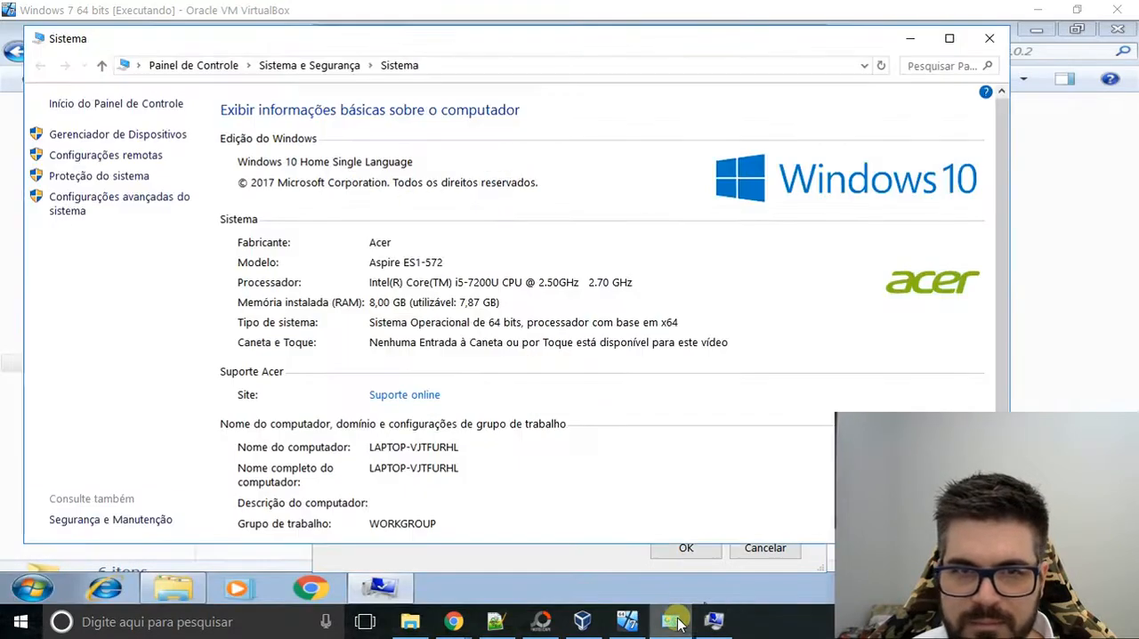
{"action": "left_click_drag", "start_coordinate": [589, 45], "coordinate": [593, 35]}
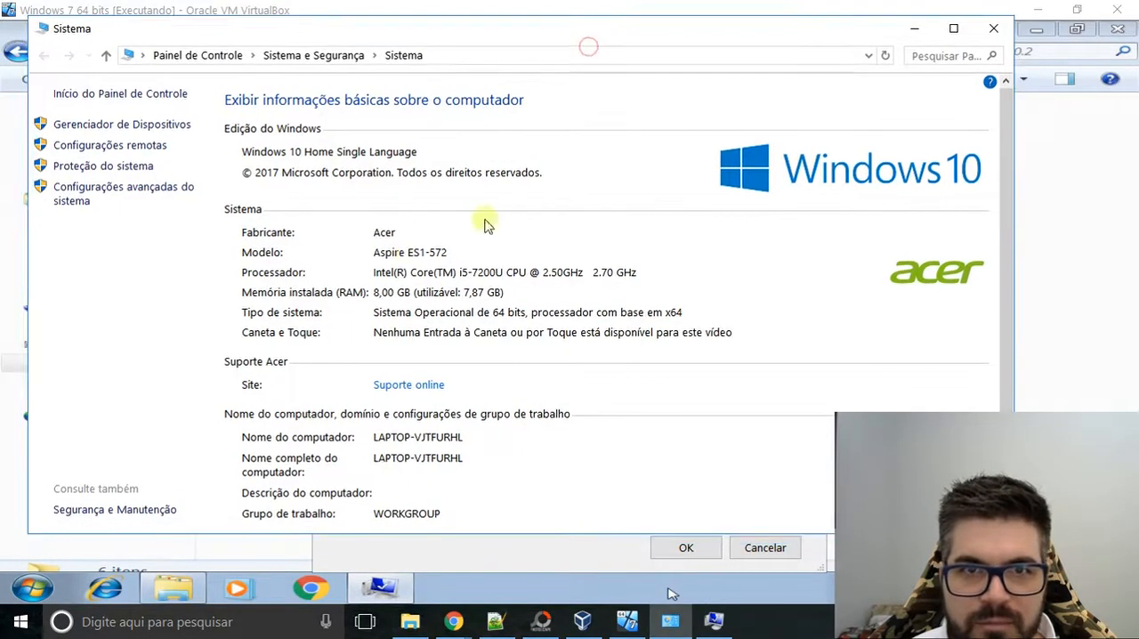
{"action": "left_click", "coordinate": [713, 622]}
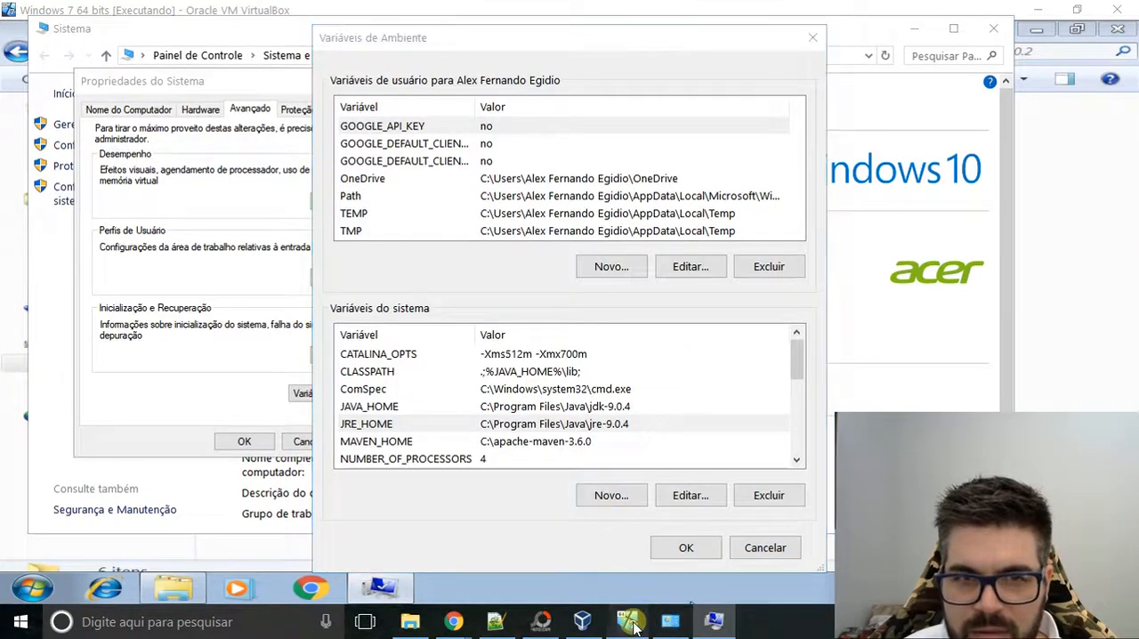
{"action": "left_click", "coordinate": [627, 621]}
{"action": "left_click_drag", "start_coordinate": [427, 166], "coordinate": [437, 162]}
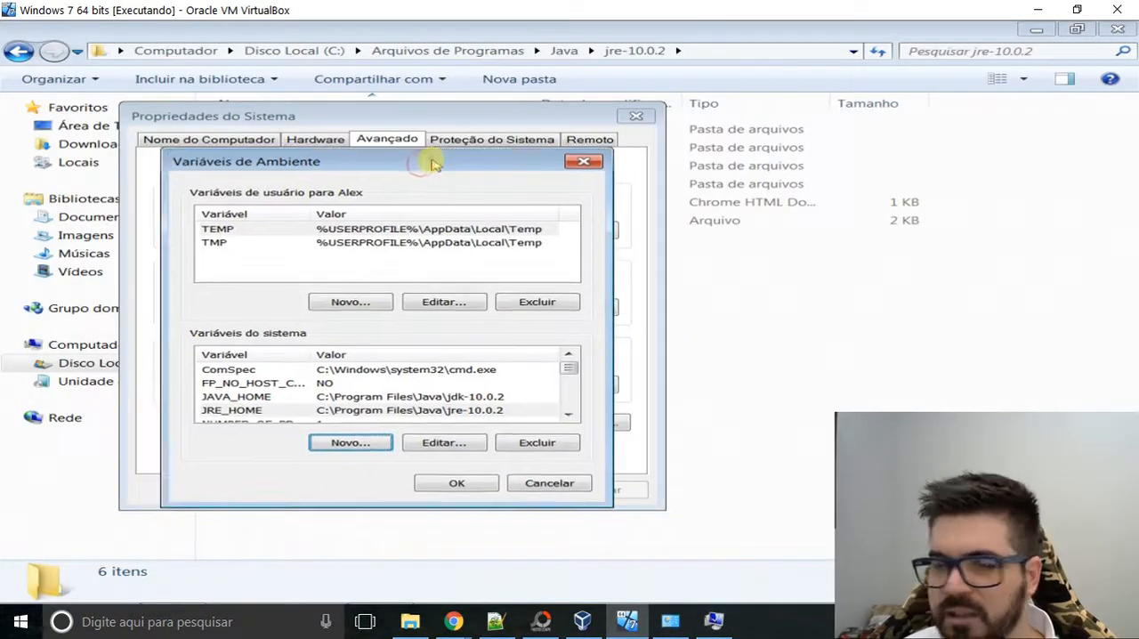
{"action": "left_click", "coordinate": [301, 399]}
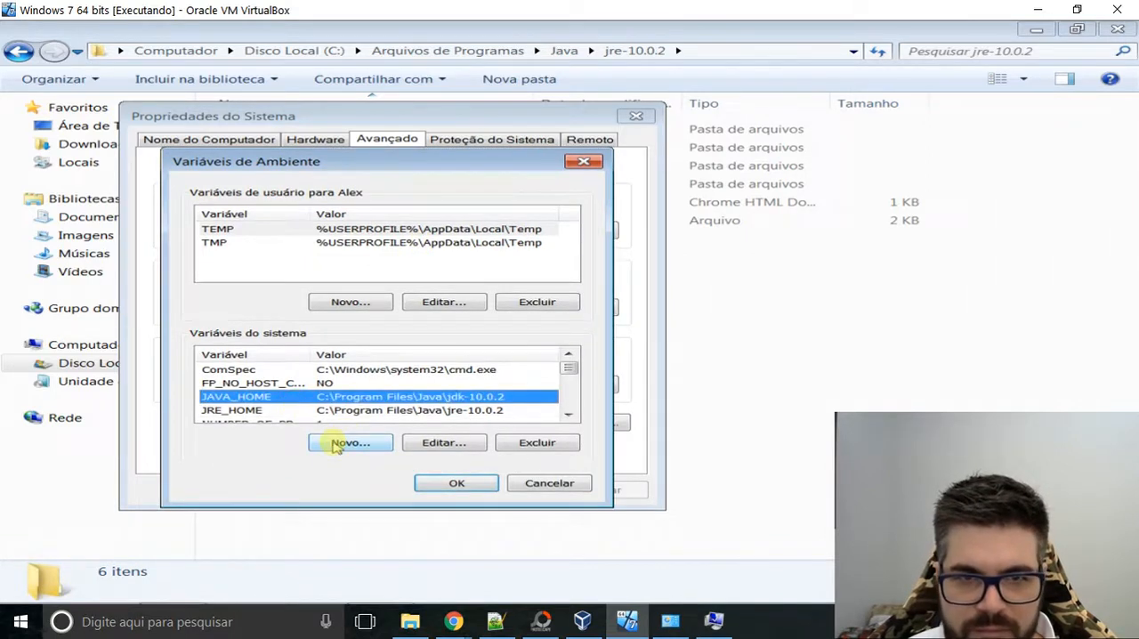
{"action": "left_click", "coordinate": [347, 442]}
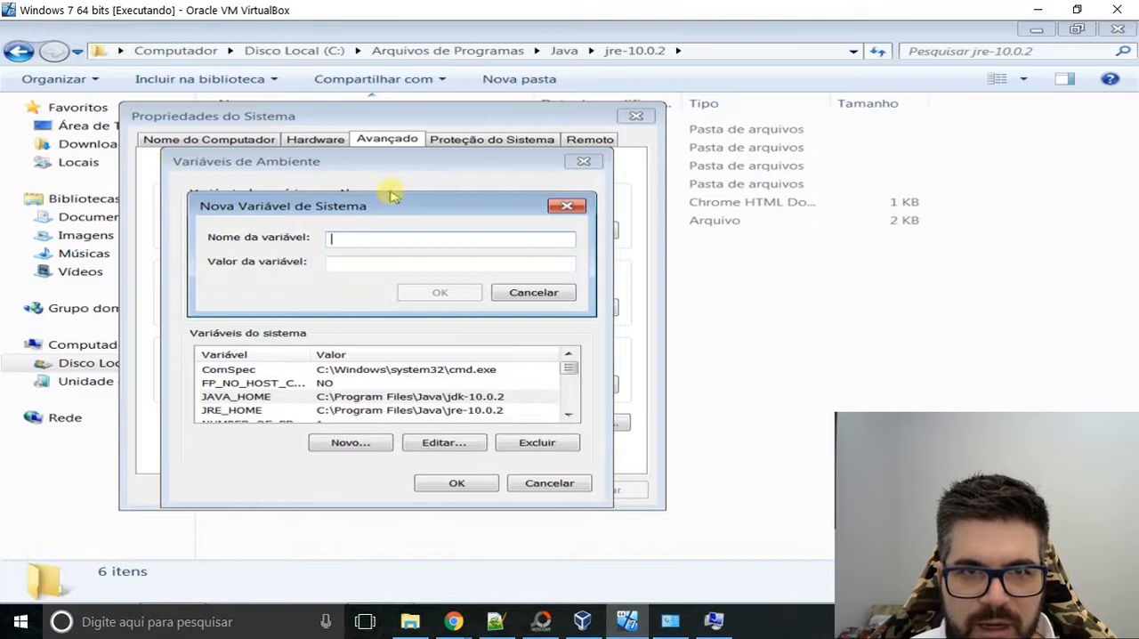
{"action": "left_click", "coordinate": [556, 205]}
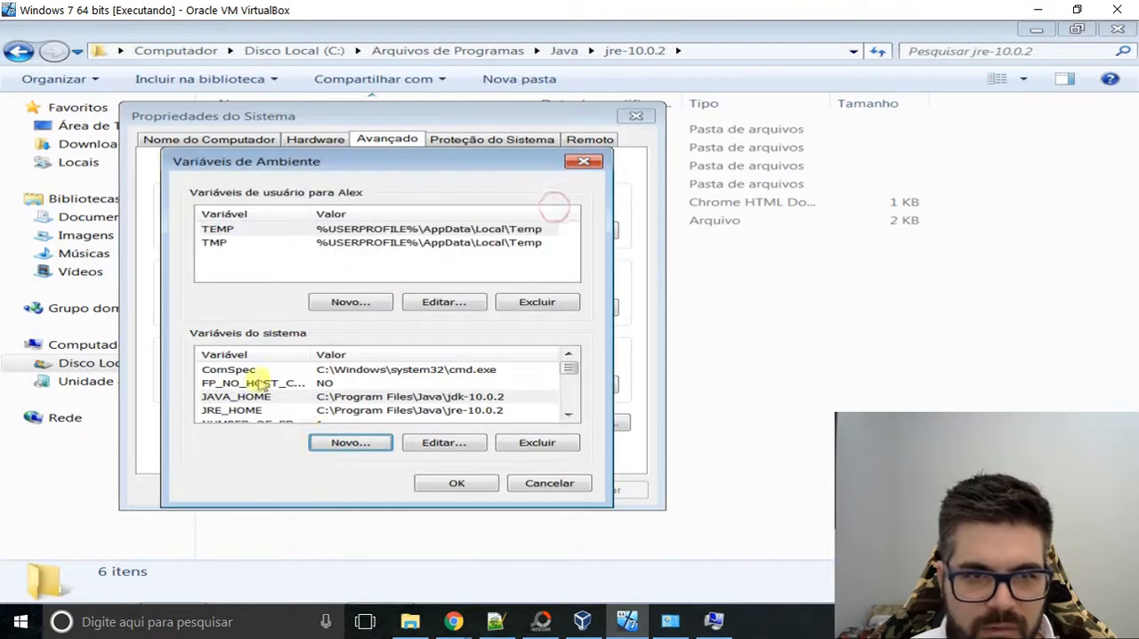
Start a new system variable named CLASSPATH in the virtual machine and begin its value with .;%.
{"action": "left_click", "coordinate": [344, 441]}
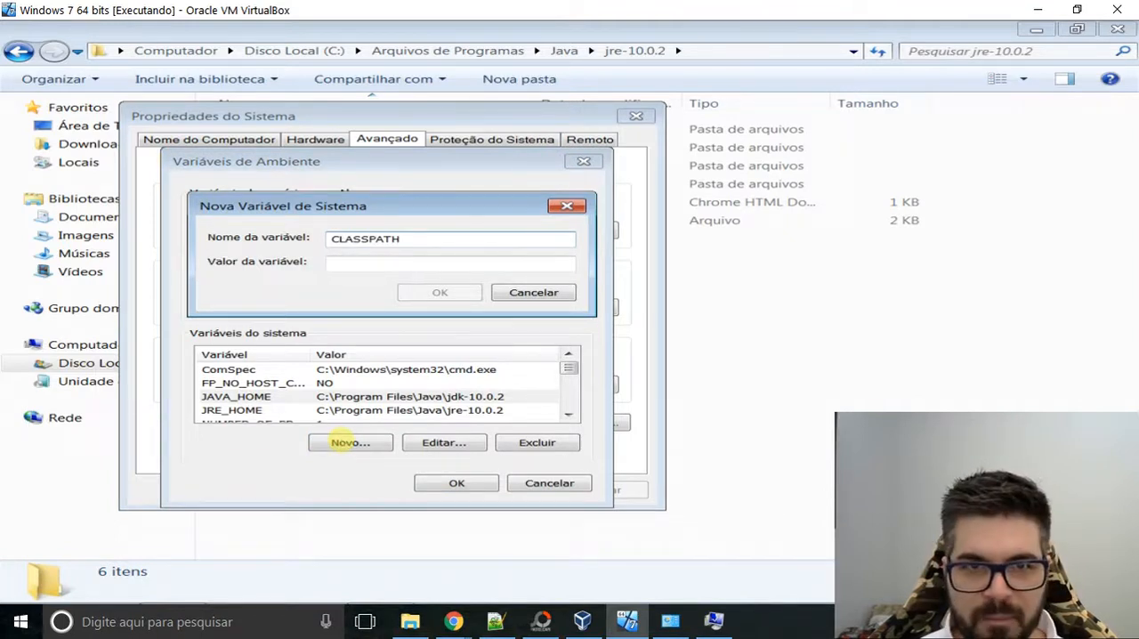
{"action": "key", "text": "Tab"}
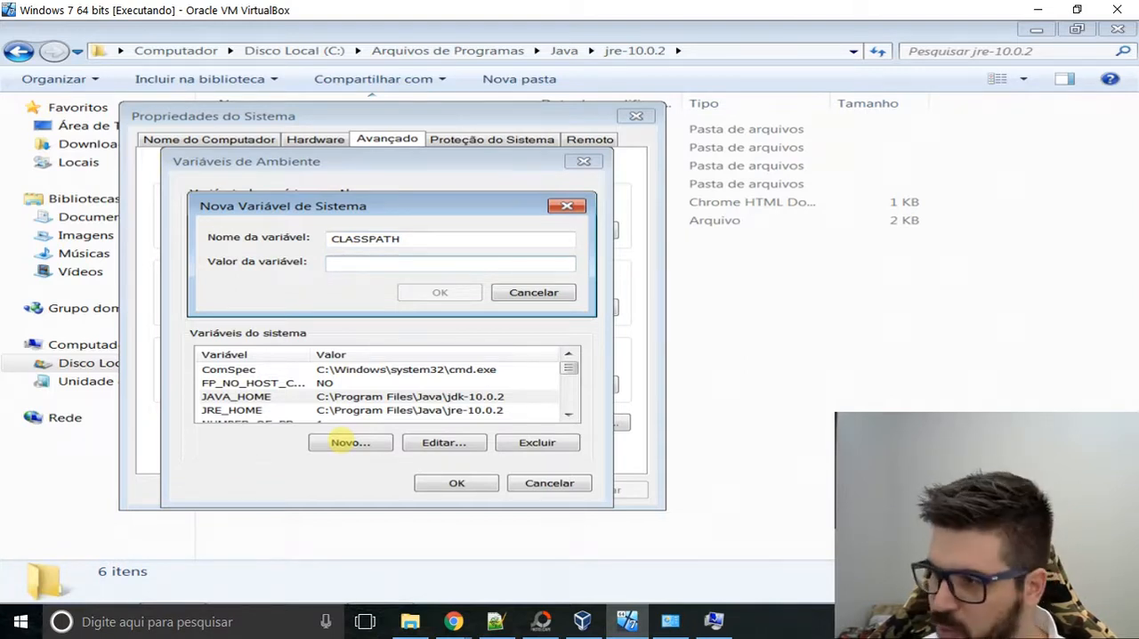
{"action": "type", "text": "."}
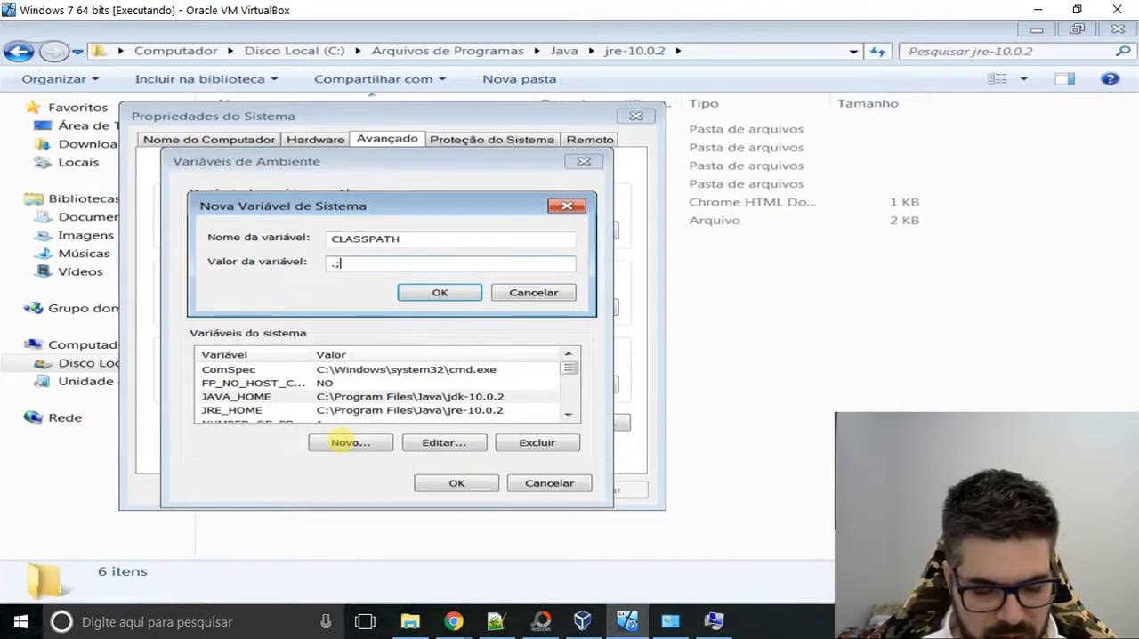
{"action": "type", "text": ";"}
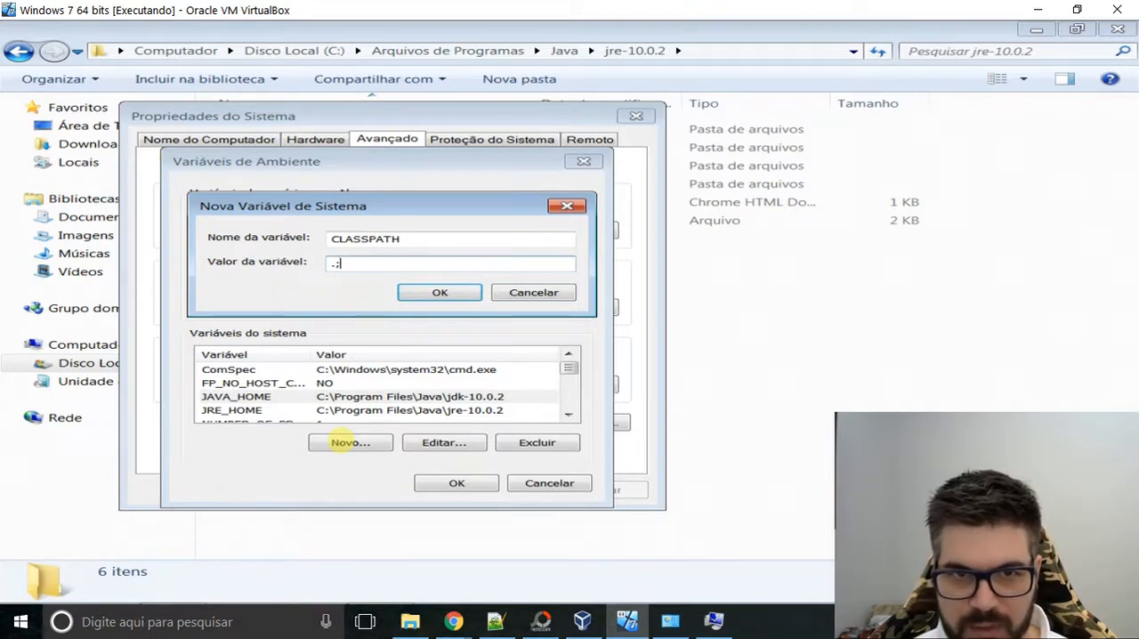
{"action": "type", "text": "%"}
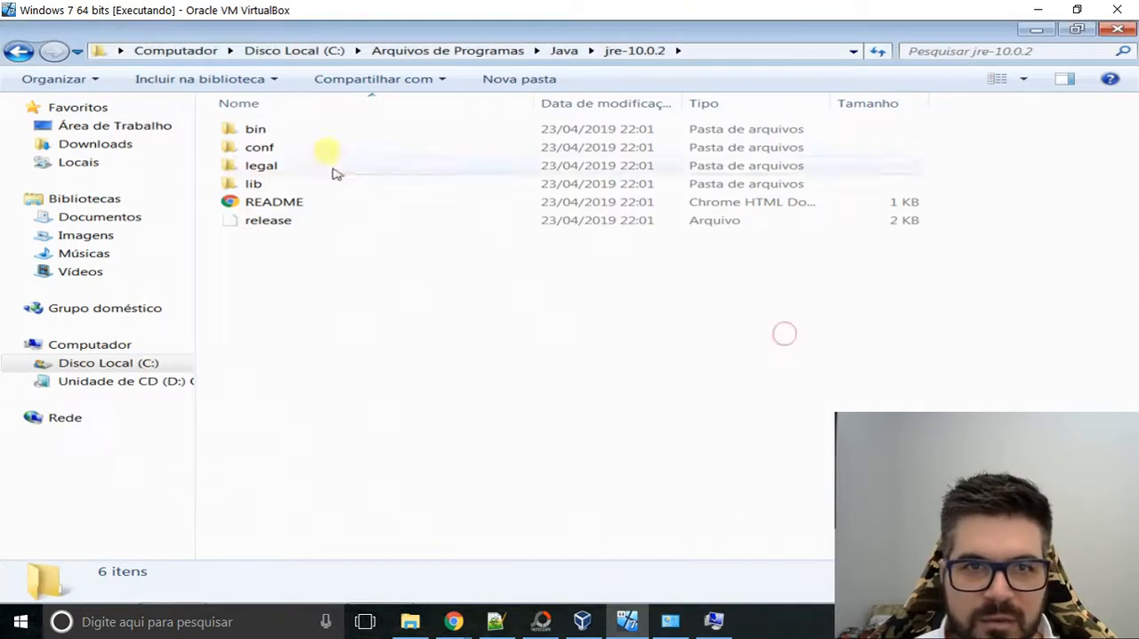
Examine the contents of the jdk-10.0.2 folder and its bin subfolder in the file explorer.
{"action": "key", "text": "BackSpace"}
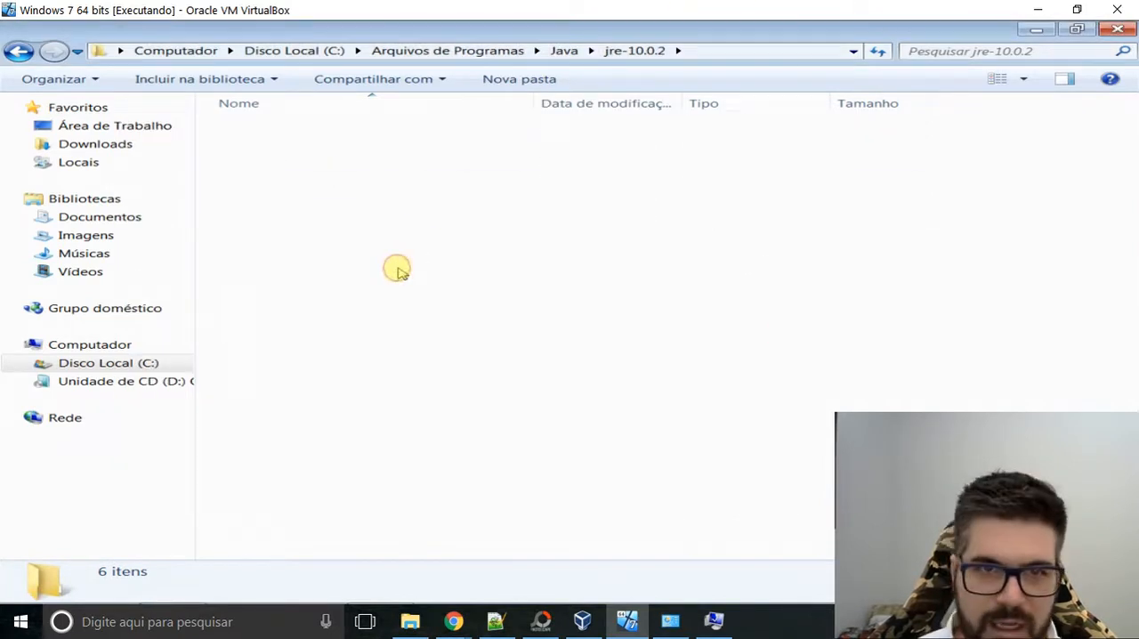
{"action": "key", "text": "Up"}
{"action": "key", "text": "Return"}
{"action": "key", "text": "Down"}
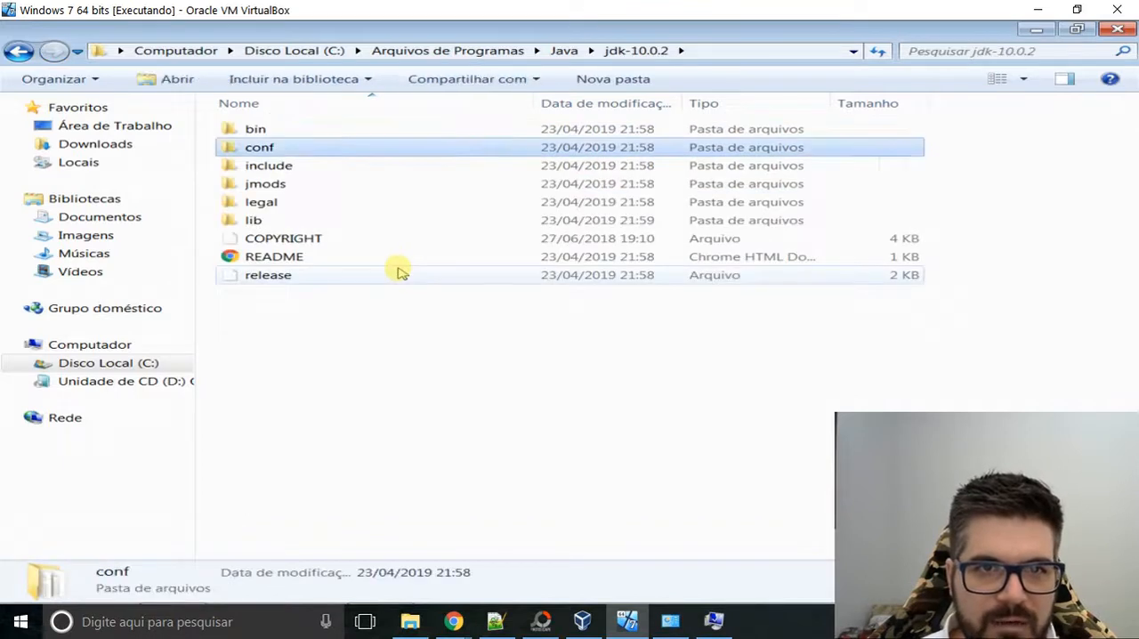
{"action": "key", "text": "Up"}
{"action": "key", "text": "Return"}
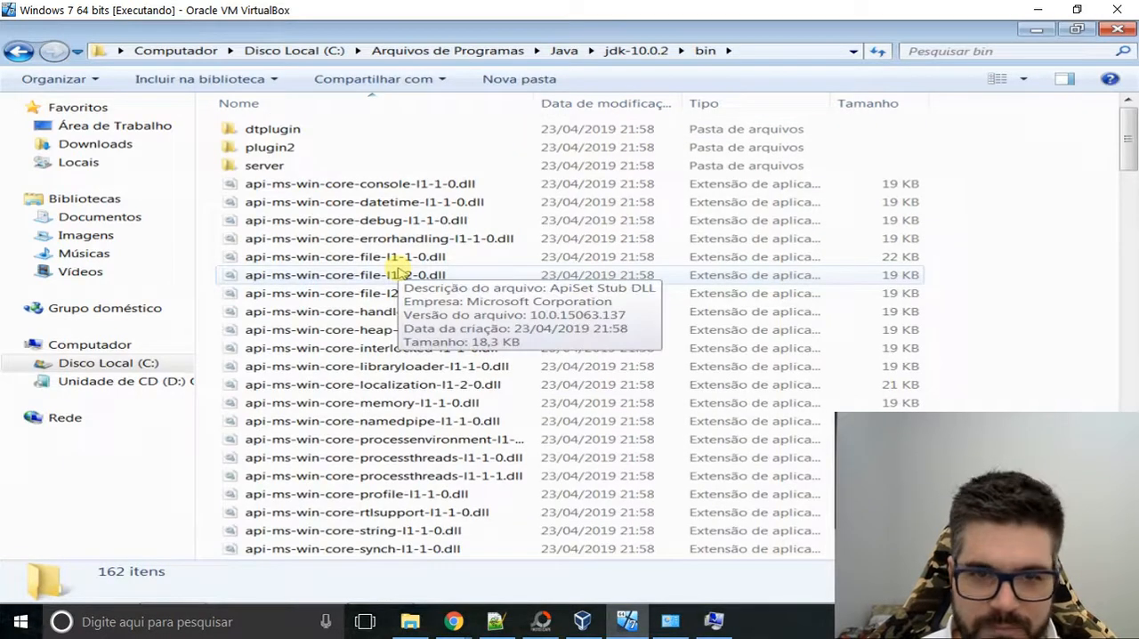
{"action": "key", "text": "BackSpace"}
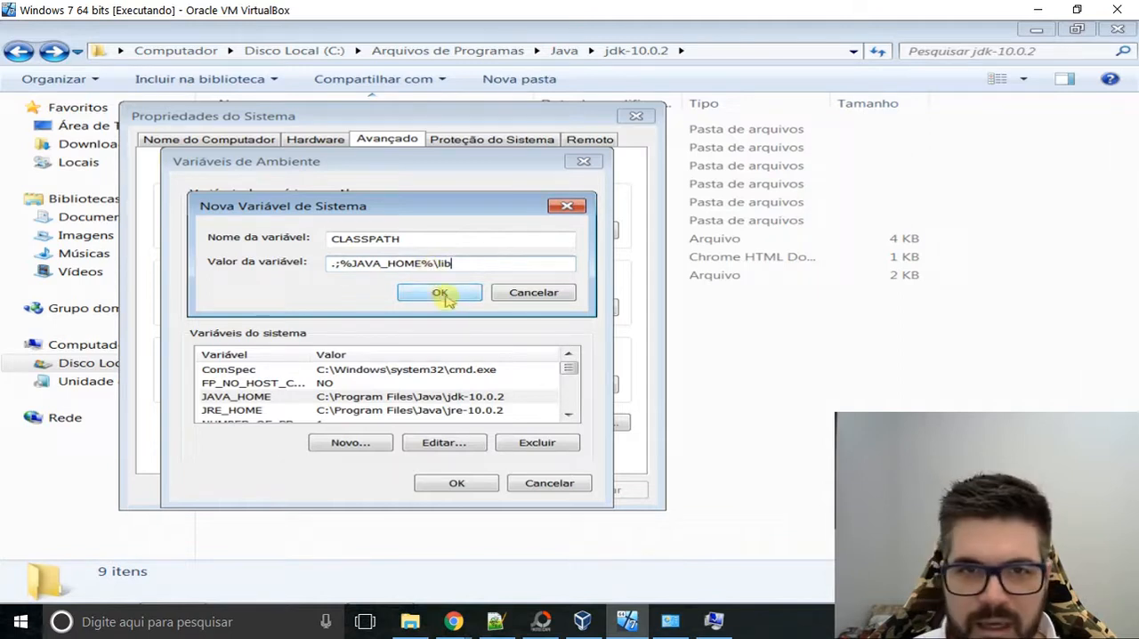
Complete the CLASSPATH value as .;%JAVA_HOME%\lib; and save the new system variable.
{"action": "type", "text": ";"}
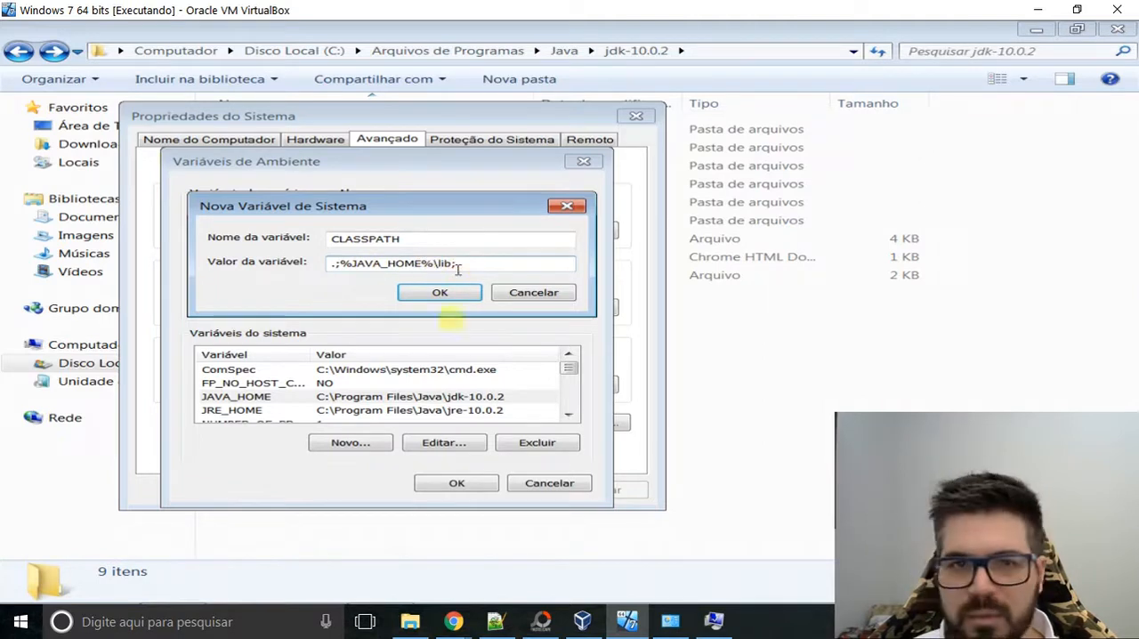
{"action": "left_click", "coordinate": [443, 294]}
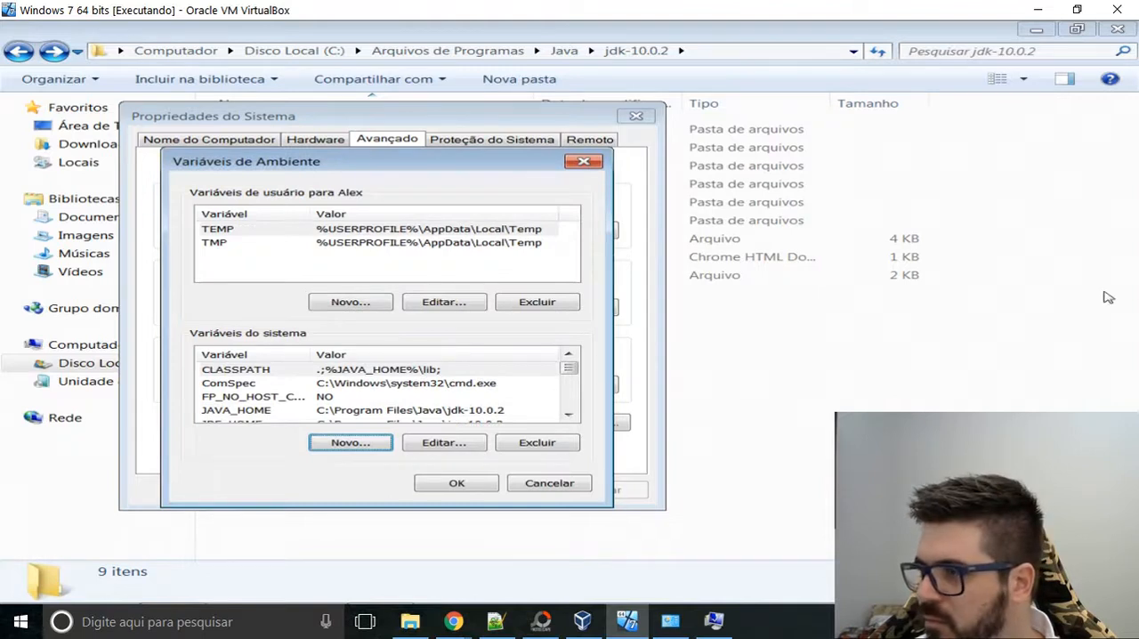
Switch to the host's environment variables and examine its CLASSPATH definition without changing it.
{"action": "key", "text": "alt+Tab"}
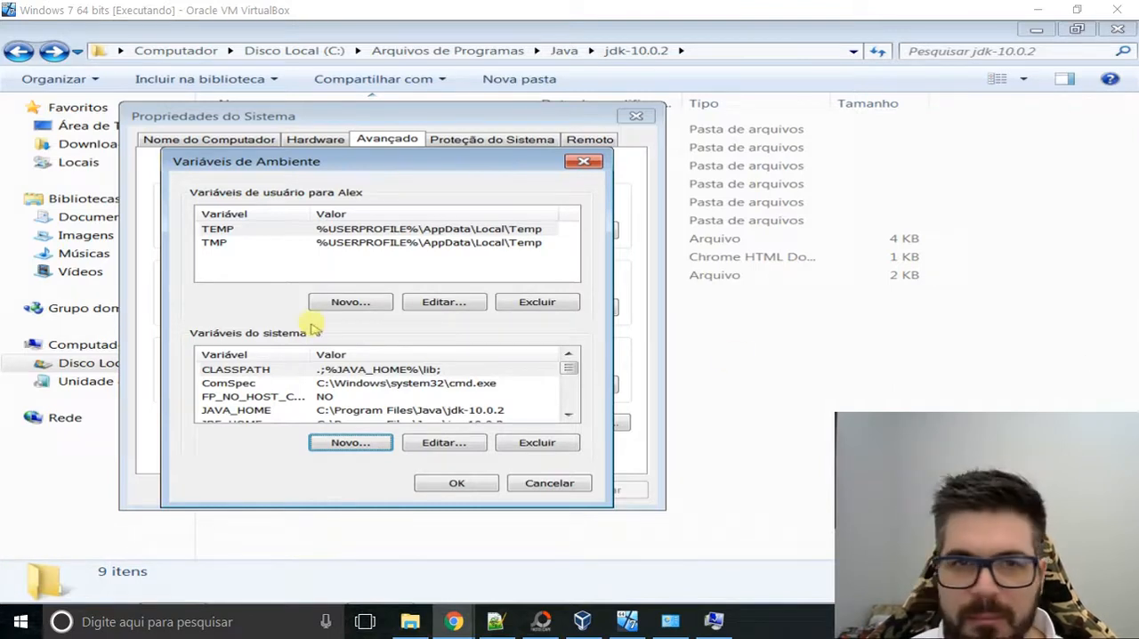
{"action": "left_click", "coordinate": [236, 385]}
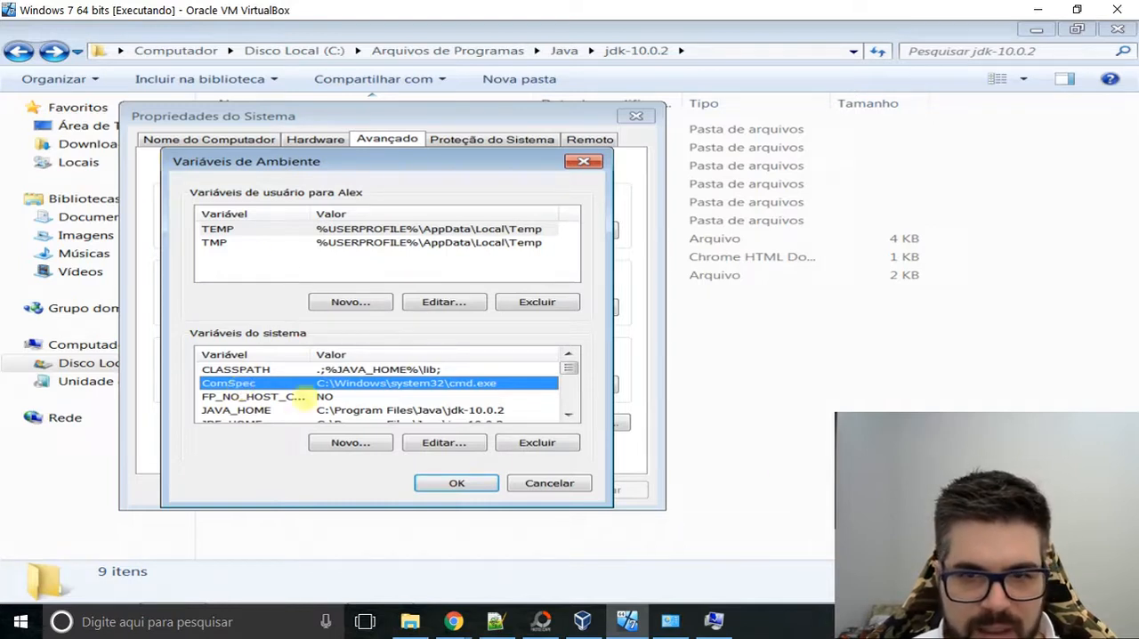
{"action": "left_click", "coordinate": [713, 618]}
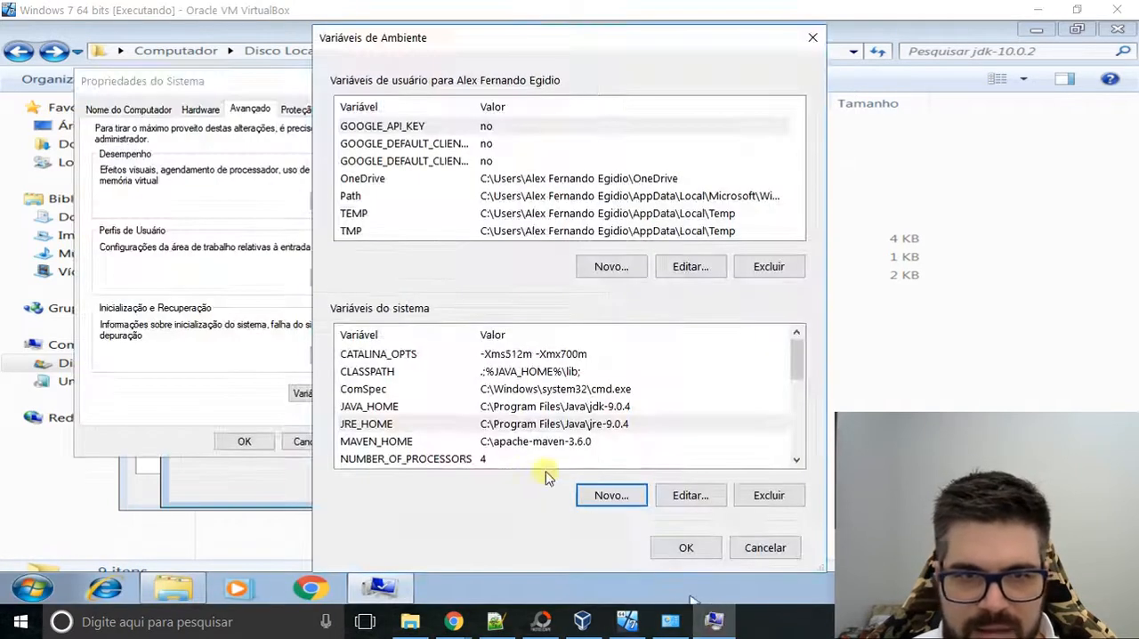
{"action": "left_click", "coordinate": [388, 378]}
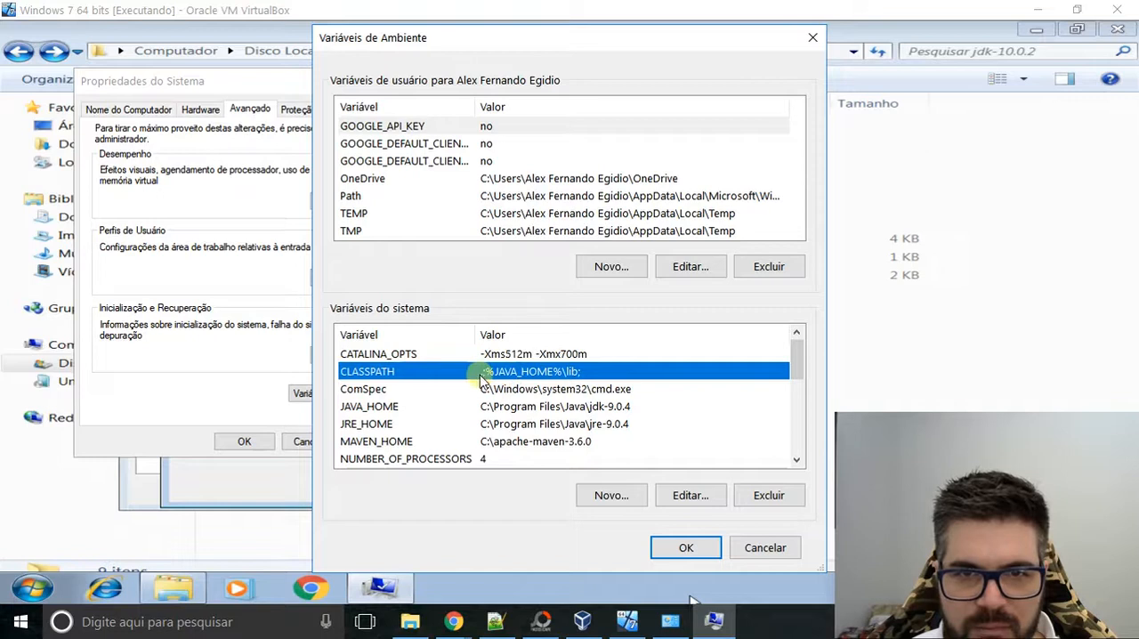
{"action": "left_click", "coordinate": [686, 496]}
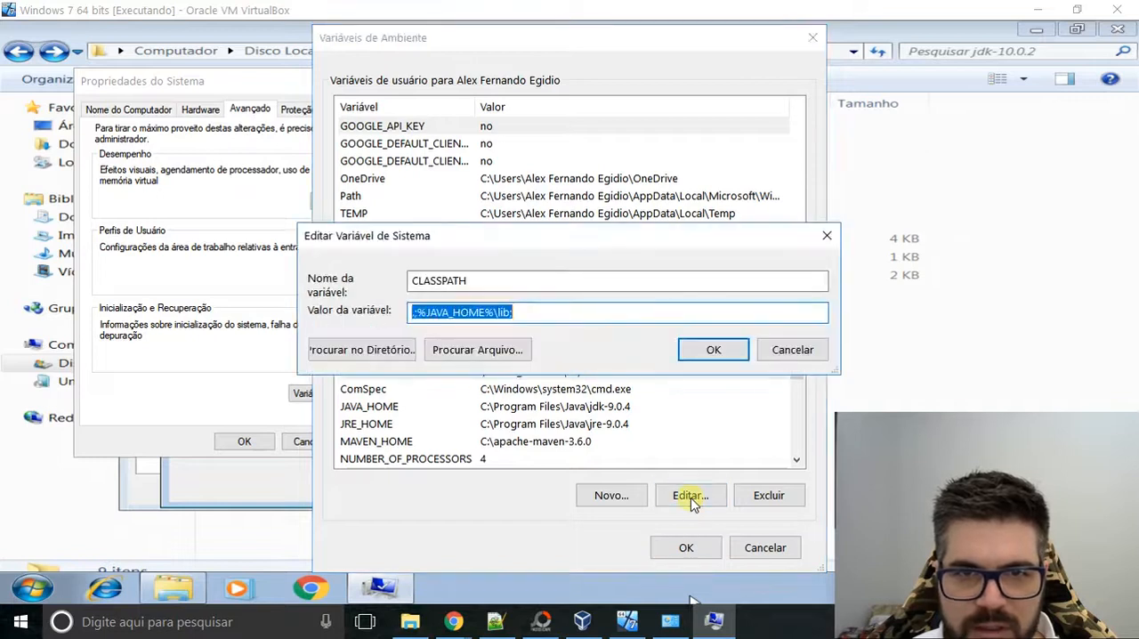
{"action": "left_click", "coordinate": [420, 317]}
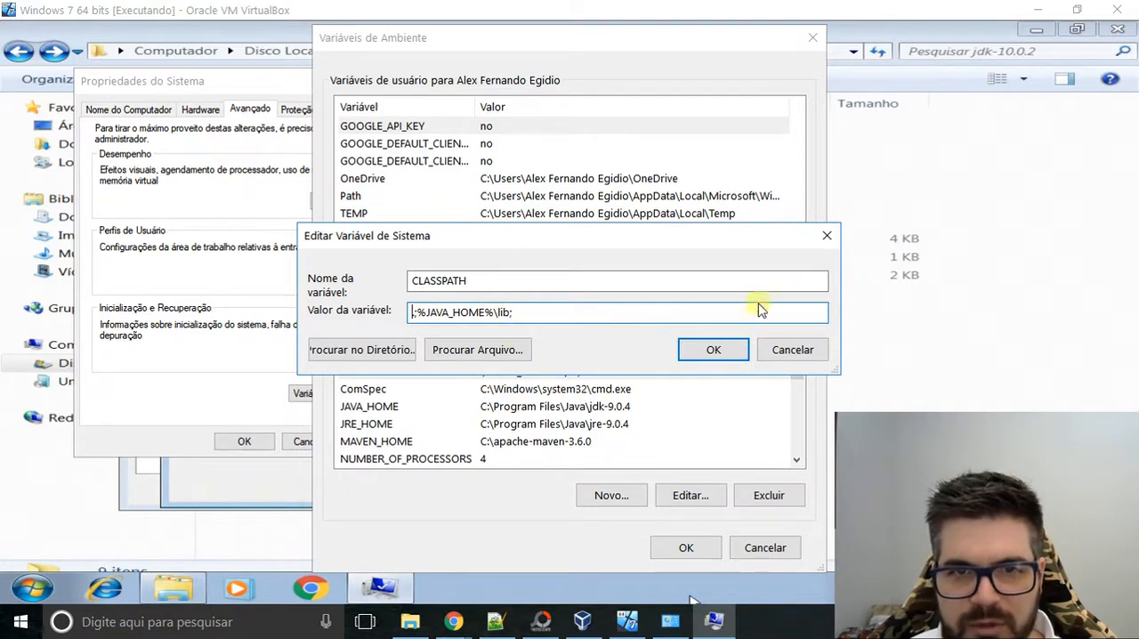
{"action": "left_click", "coordinate": [825, 237]}
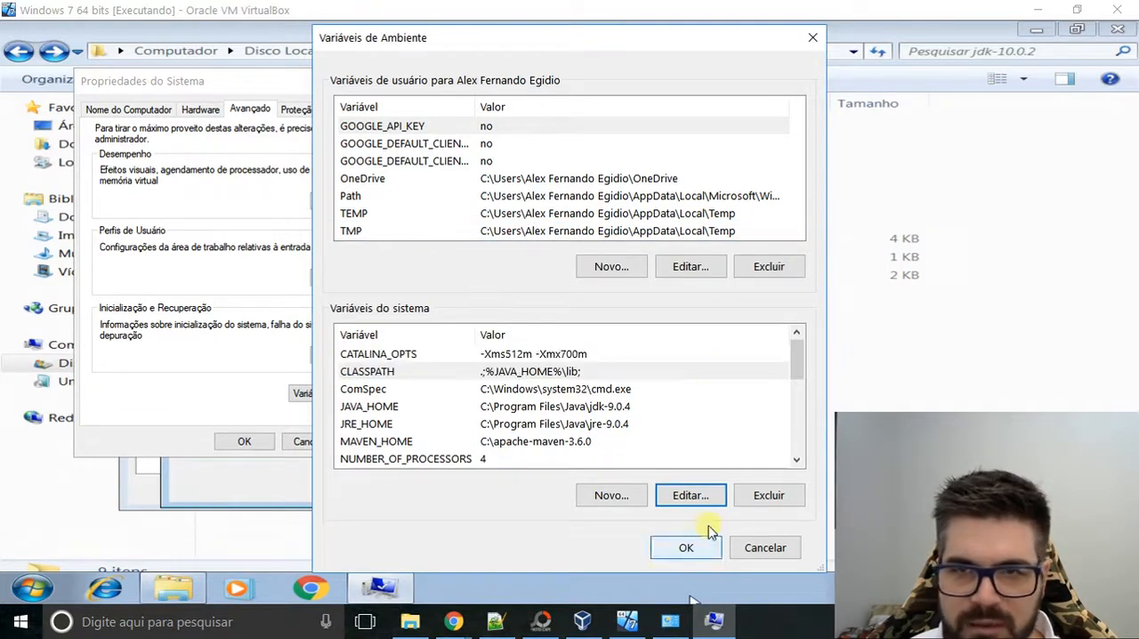
Return to the Windows 7 virtual machine's environment variables and select Path among the system variables.
{"action": "left_click", "coordinate": [668, 621]}
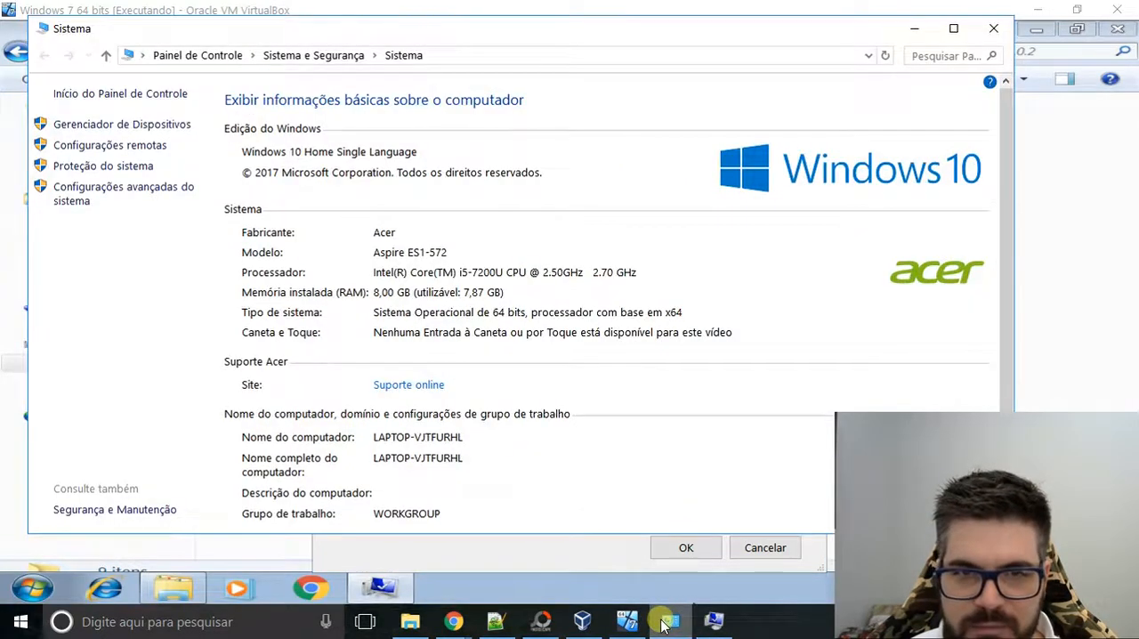
{"action": "left_click", "coordinate": [627, 621]}
{"action": "left_click", "coordinate": [585, 621]}
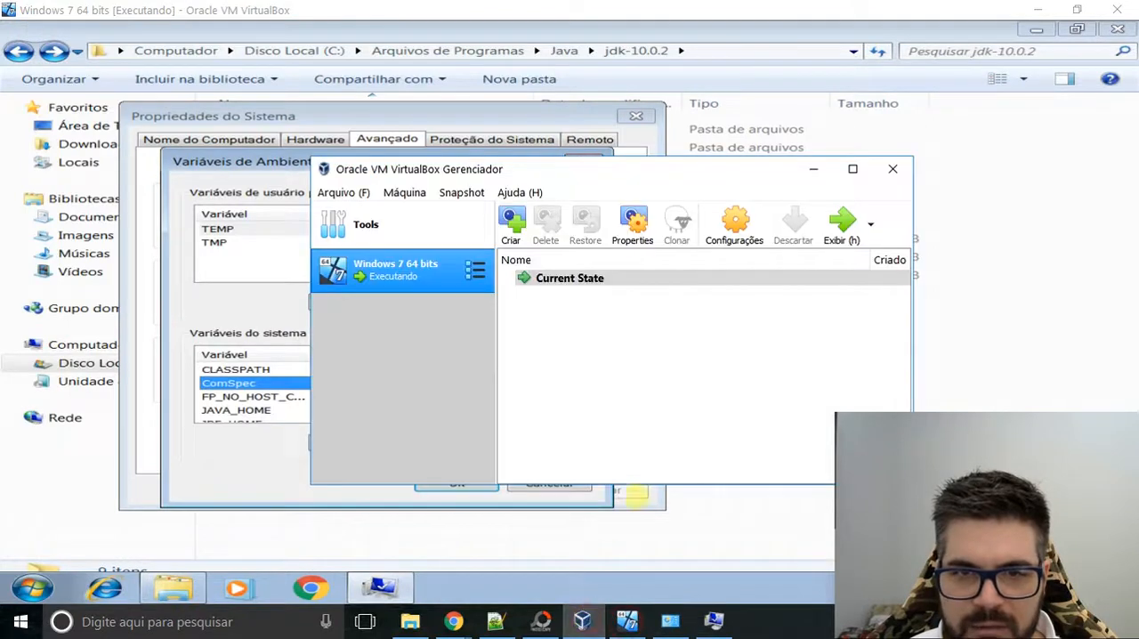
{"action": "left_click", "coordinate": [716, 623]}
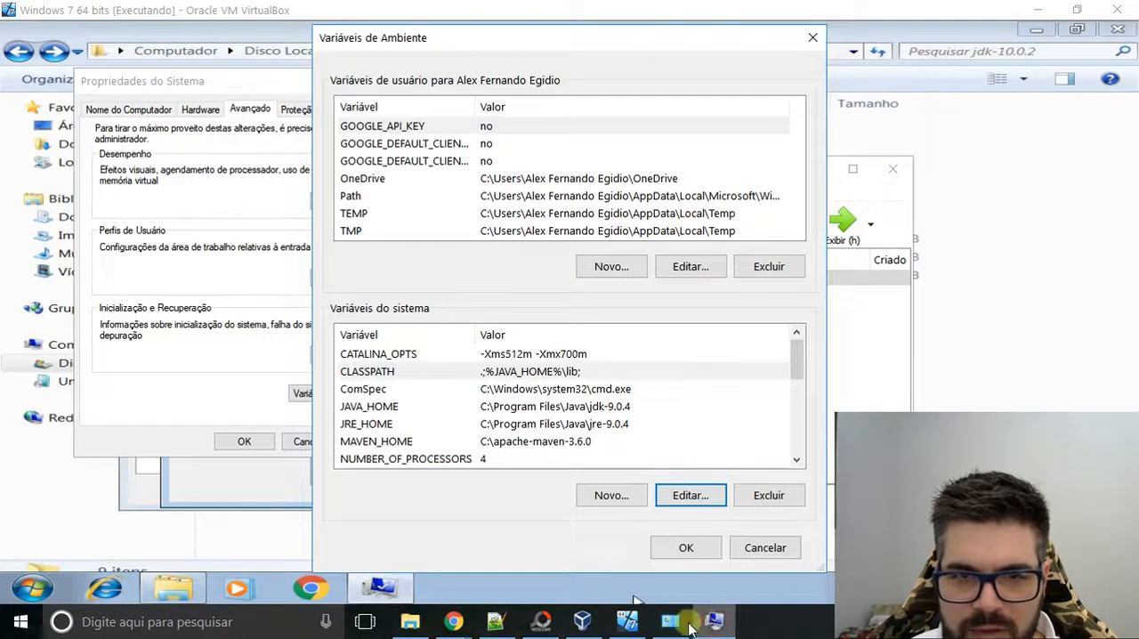
{"action": "left_click", "coordinate": [623, 622]}
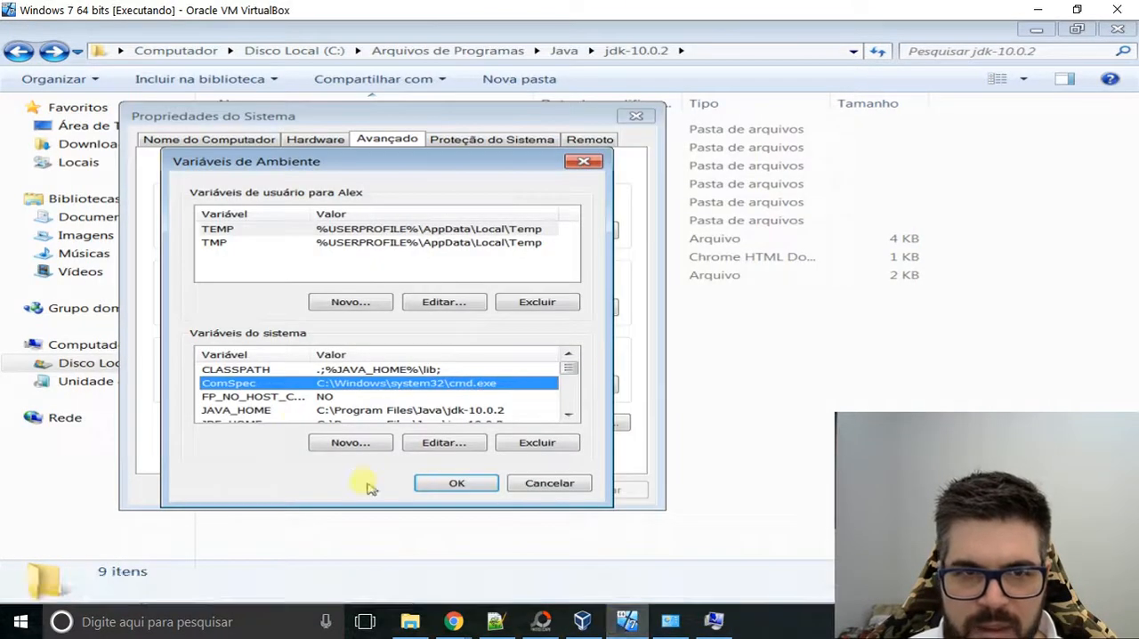
{"action": "left_click", "coordinate": [238, 396]}
{"action": "key", "text": "p"}
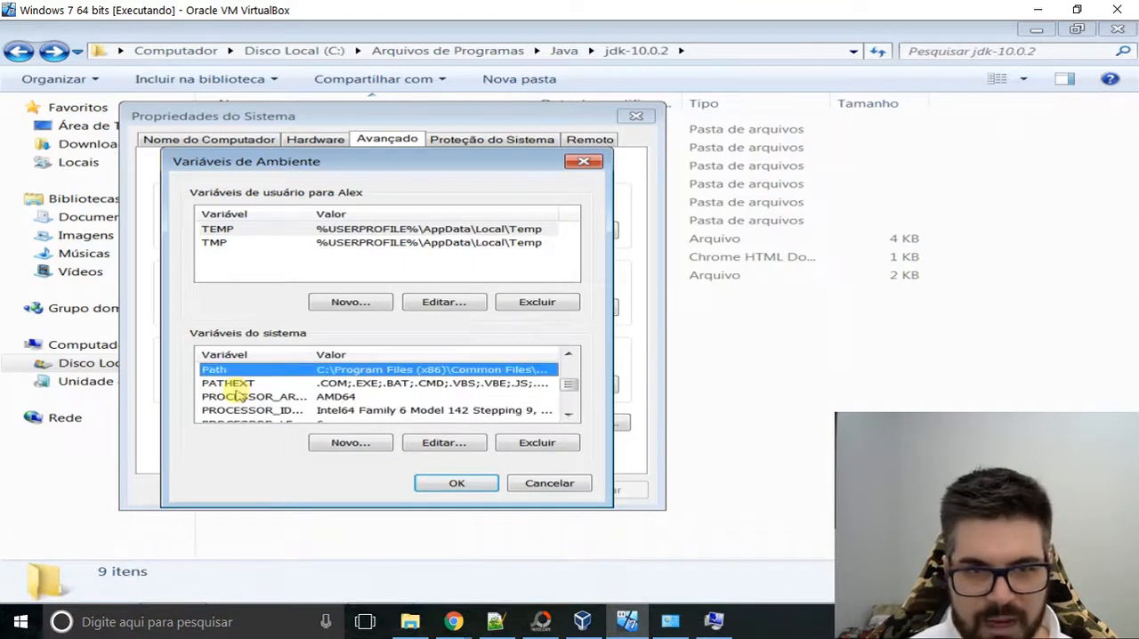
{"action": "key", "text": "Down"}
{"action": "key", "text": "Up"}
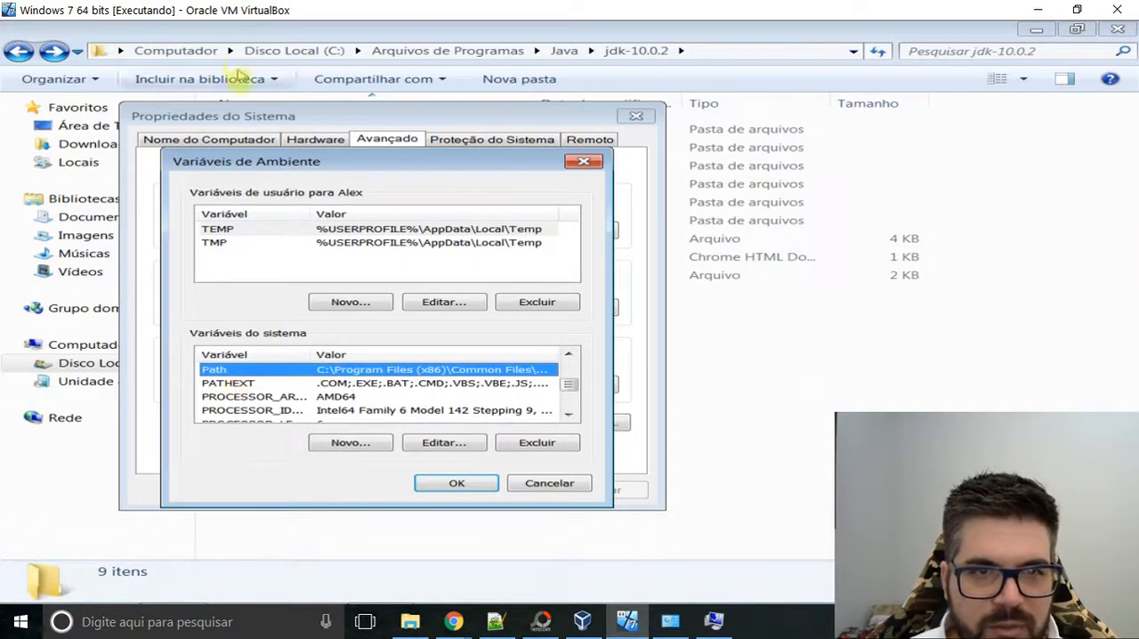
{"action": "left_click", "coordinate": [247, 383]}
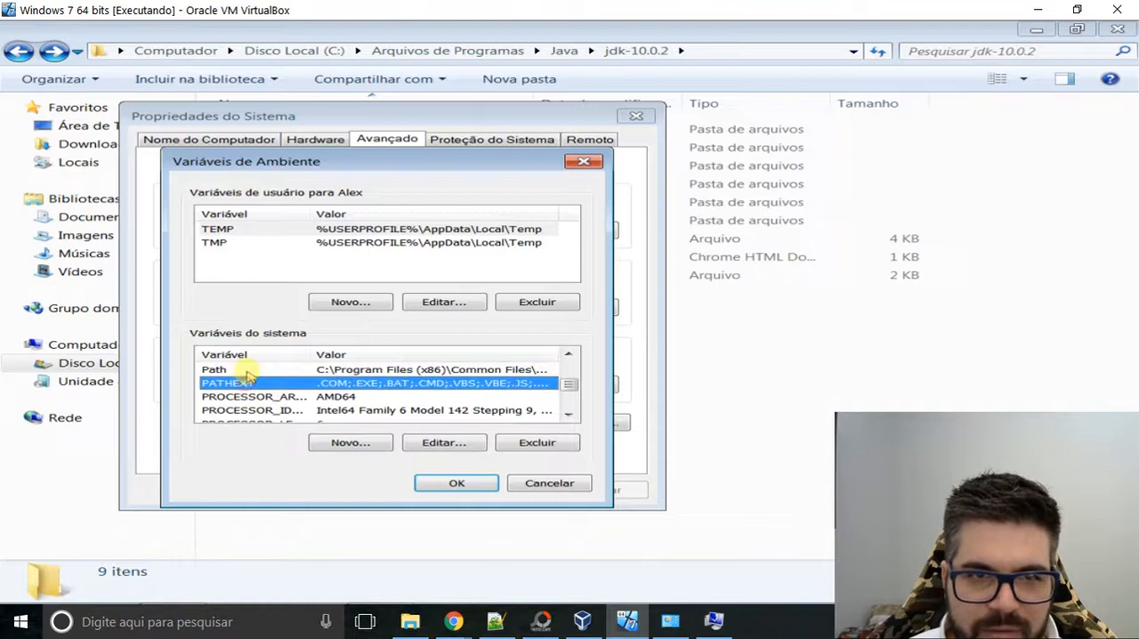
{"action": "left_click", "coordinate": [247, 372]}
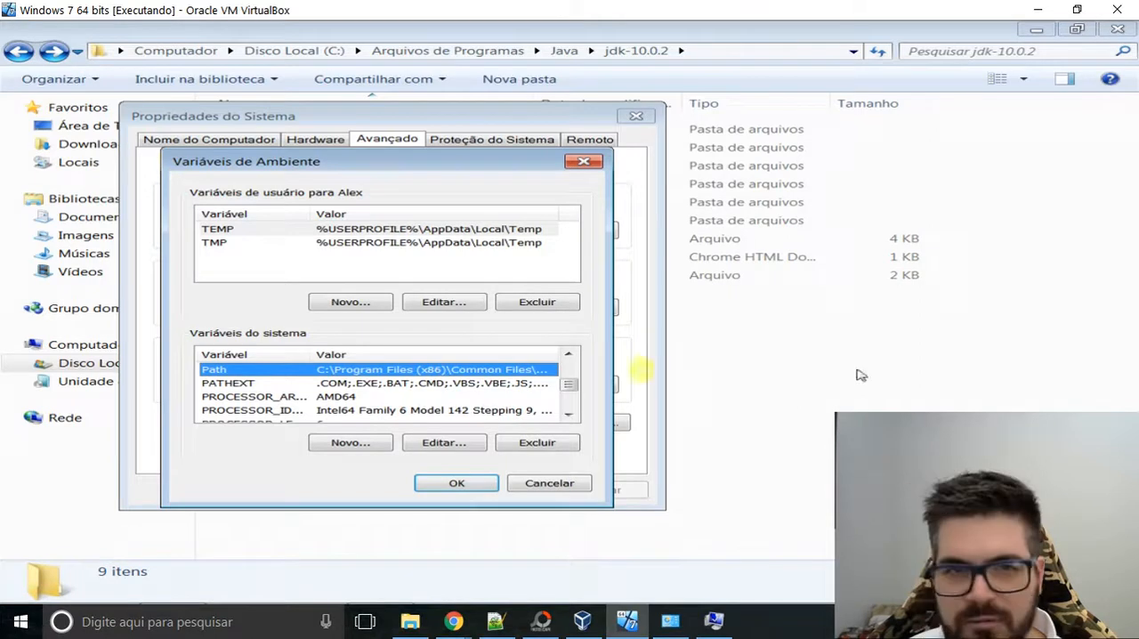
{"action": "left_click_drag", "start_coordinate": [431, 164], "coordinate": [444, 161]}
{"action": "left_click", "coordinate": [267, 392]}
{"action": "left_click", "coordinate": [272, 365]}
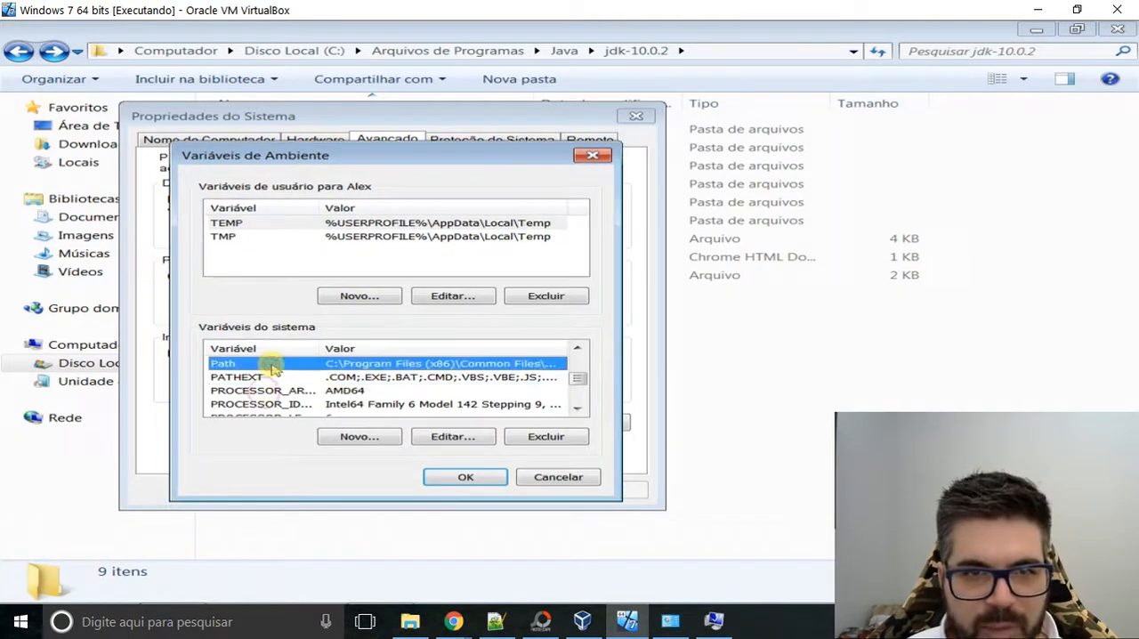
Edit the virtual machine's Path system variable, appending ;%JAVA_HOME%\bin to the end of its value.
{"action": "left_click", "coordinate": [454, 437]}
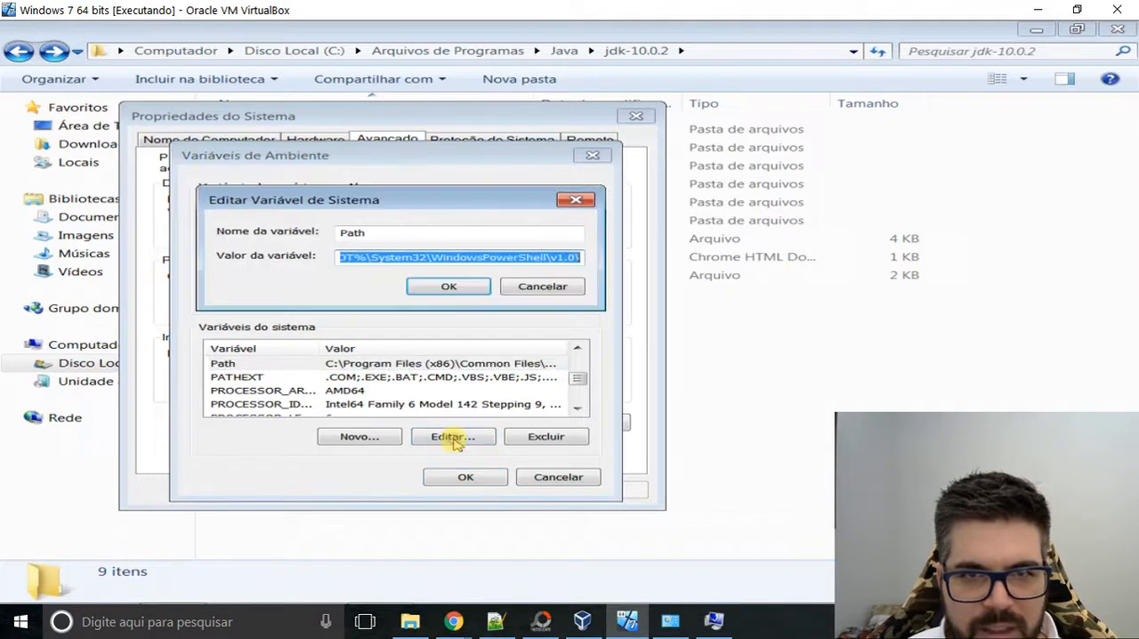
{"action": "left_click", "coordinate": [491, 257]}
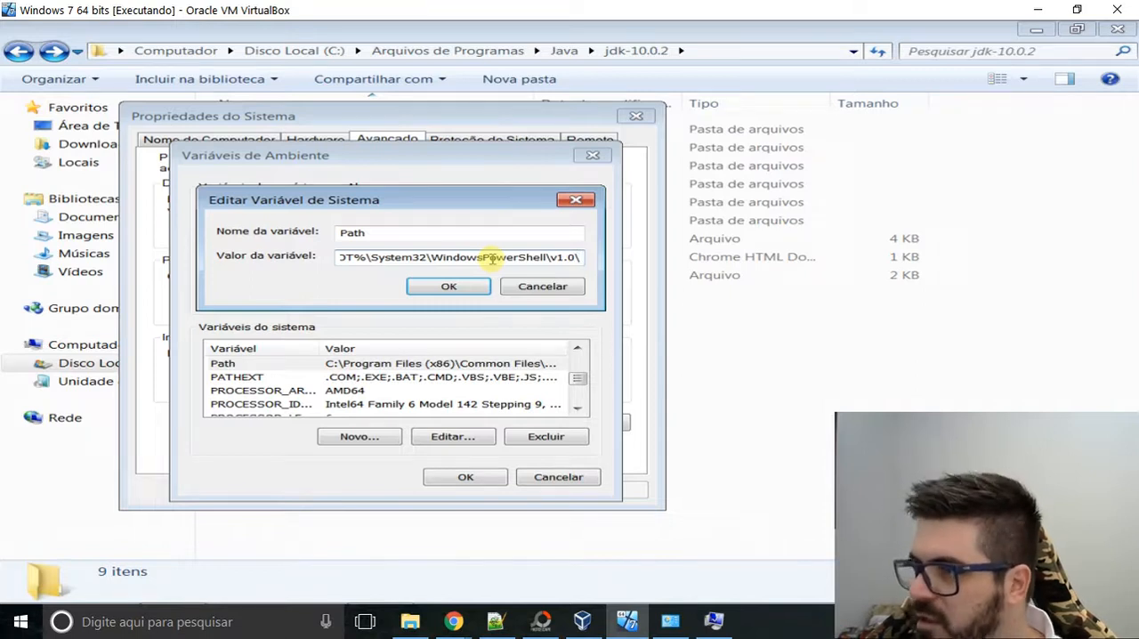
{"action": "type", "text": ";"}
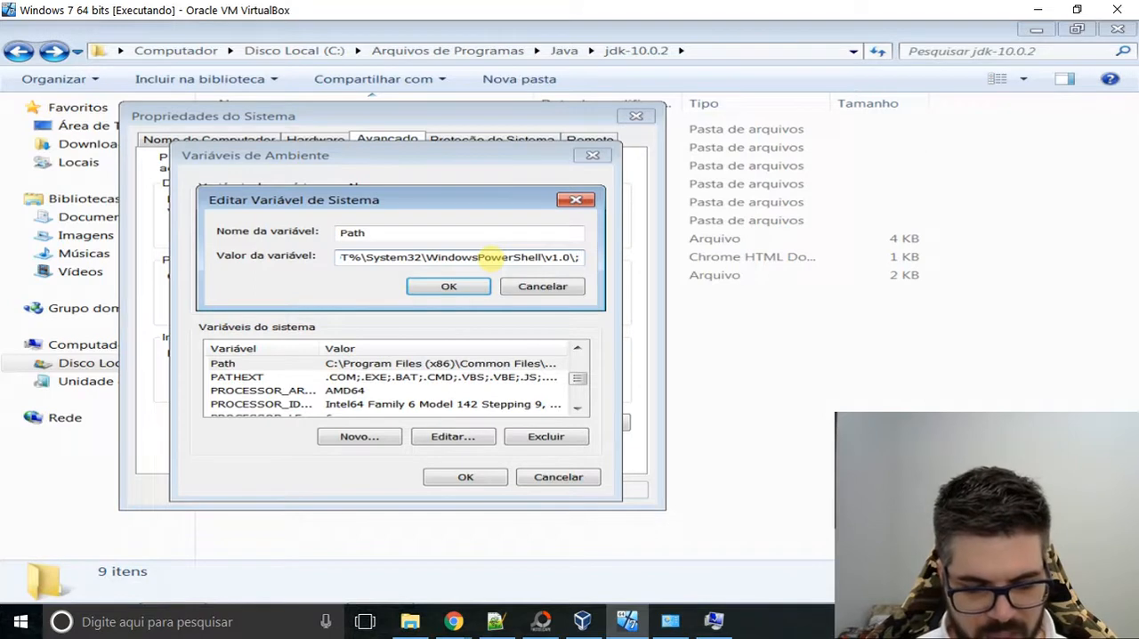
{"action": "type", "text": "%"}
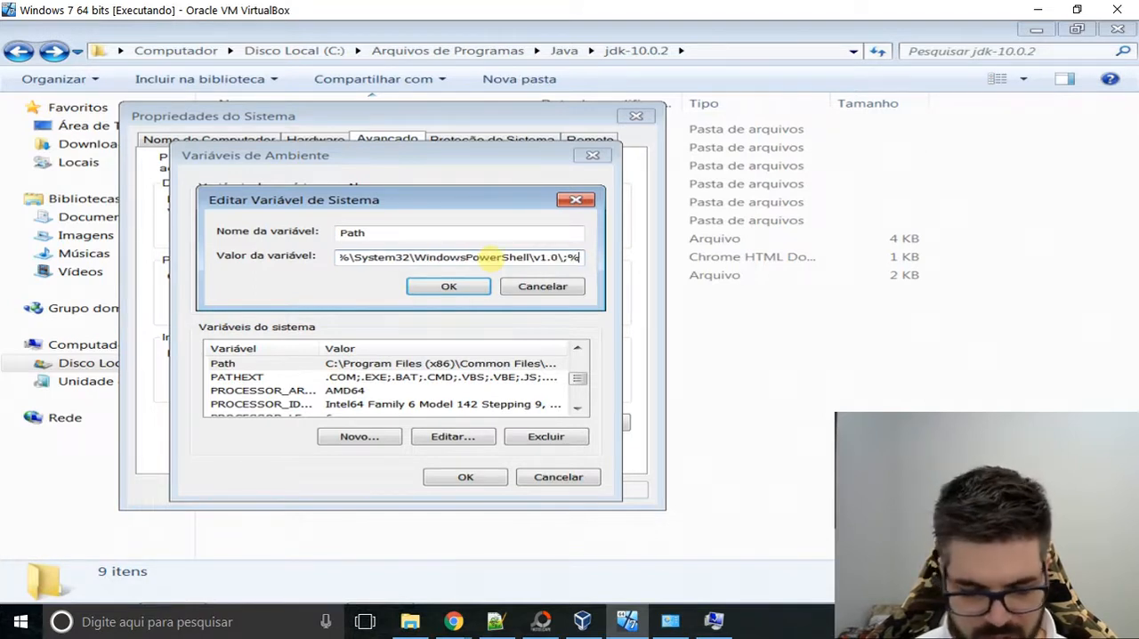
{"action": "type", "text": "JAVA"}
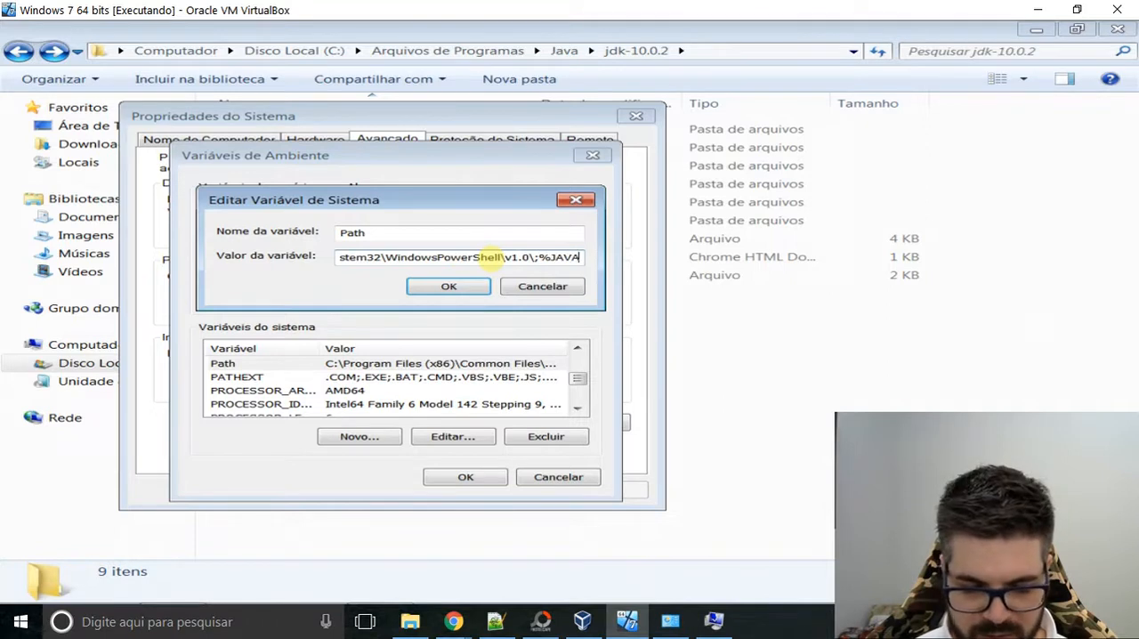
{"action": "type", "text": "_HOME"}
{"action": "key", "text": "BackSpace"}
{"action": "type", "text": "E"}
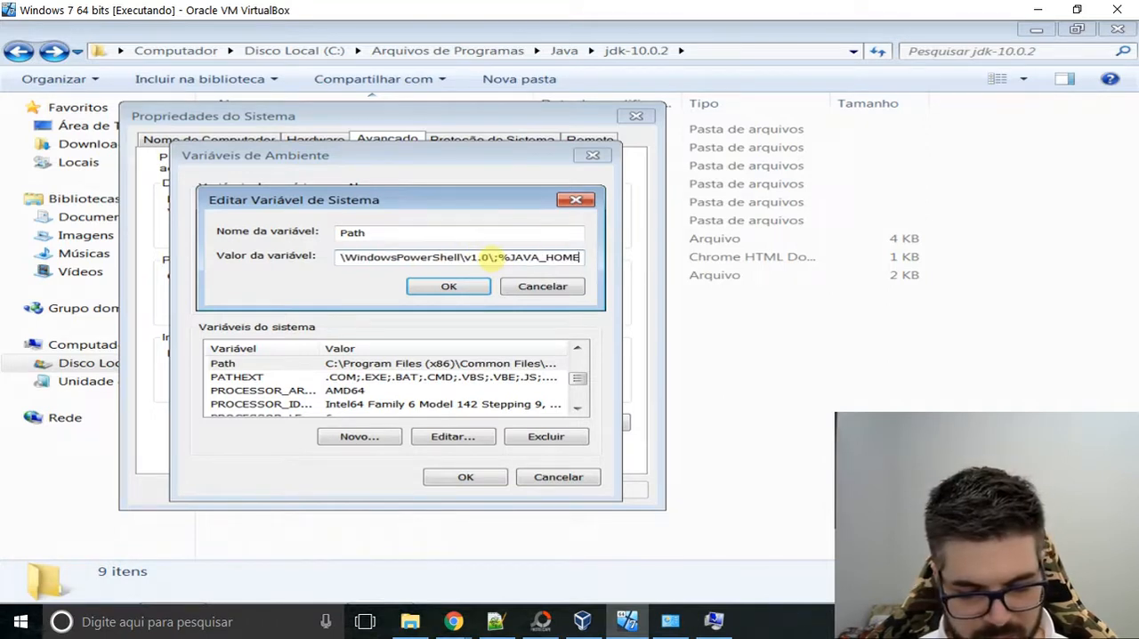
{"action": "type", "text": "%"}
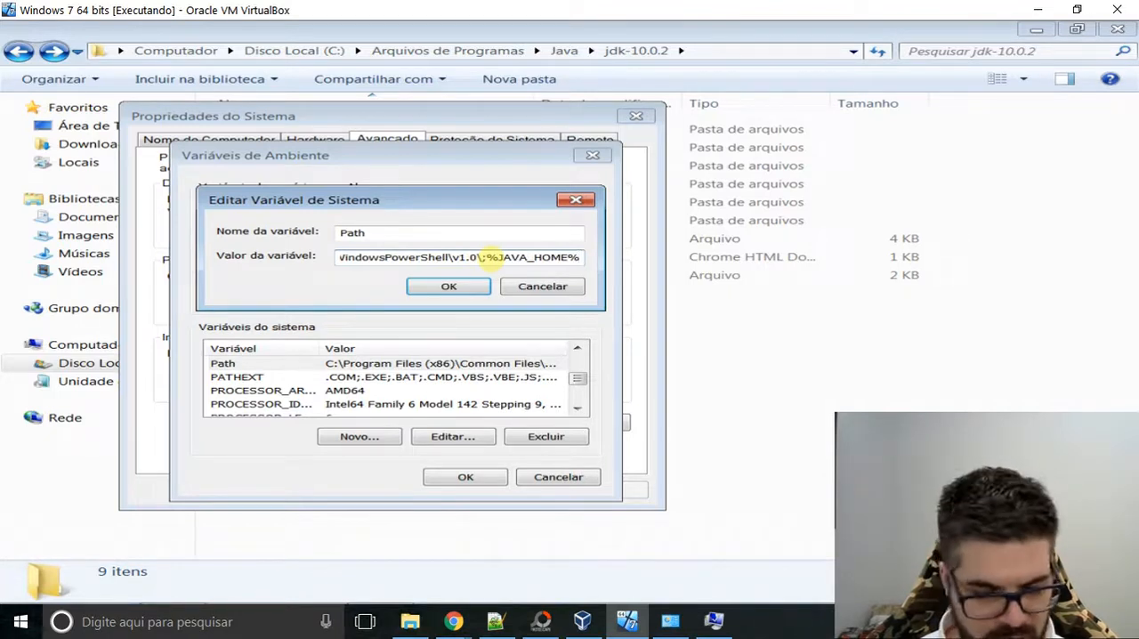
{"action": "type", "text": "\\"}
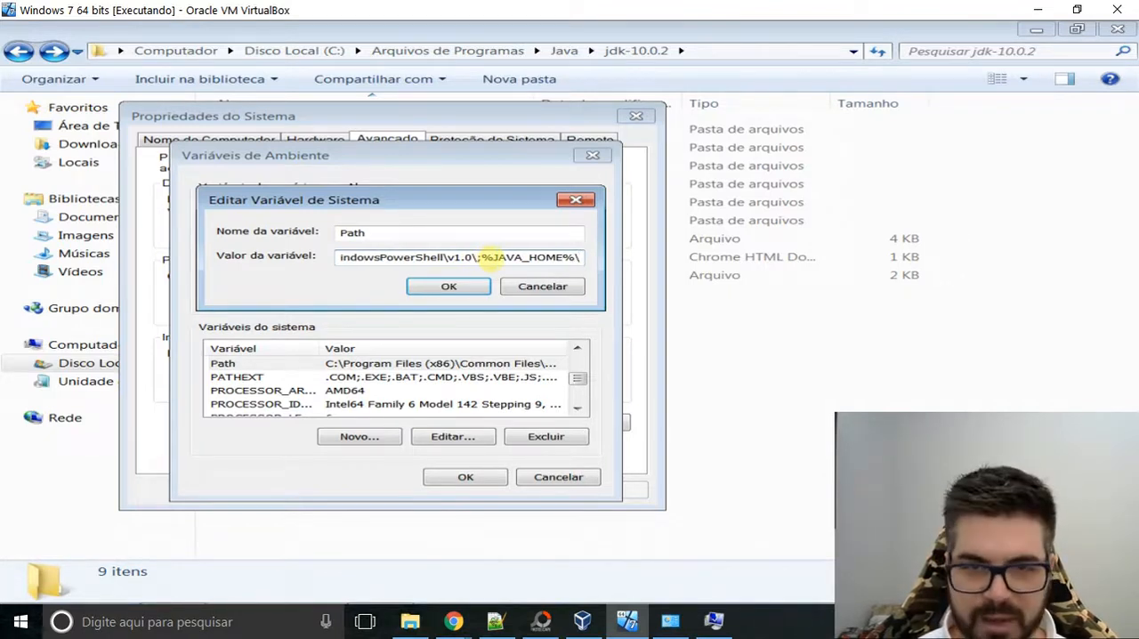
{"action": "type", "text": "BIN"}
{"action": "key", "text": "BackSpace"}
{"action": "key", "text": "BackSpace"}
{"action": "key", "text": "BackSpace"}
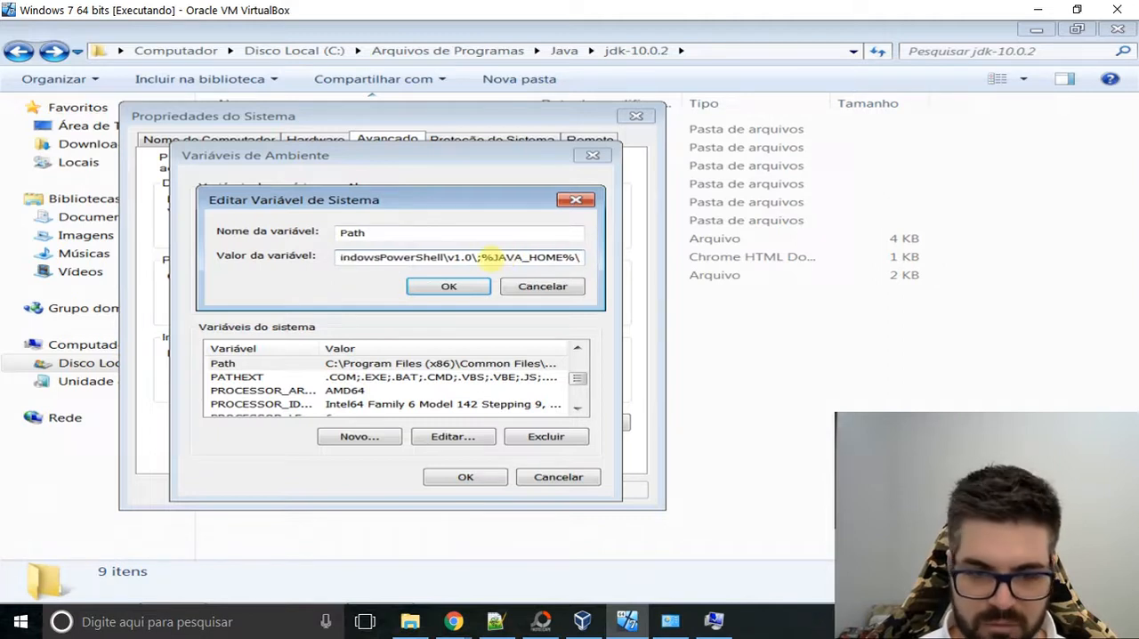
{"action": "type", "text": "bin"}
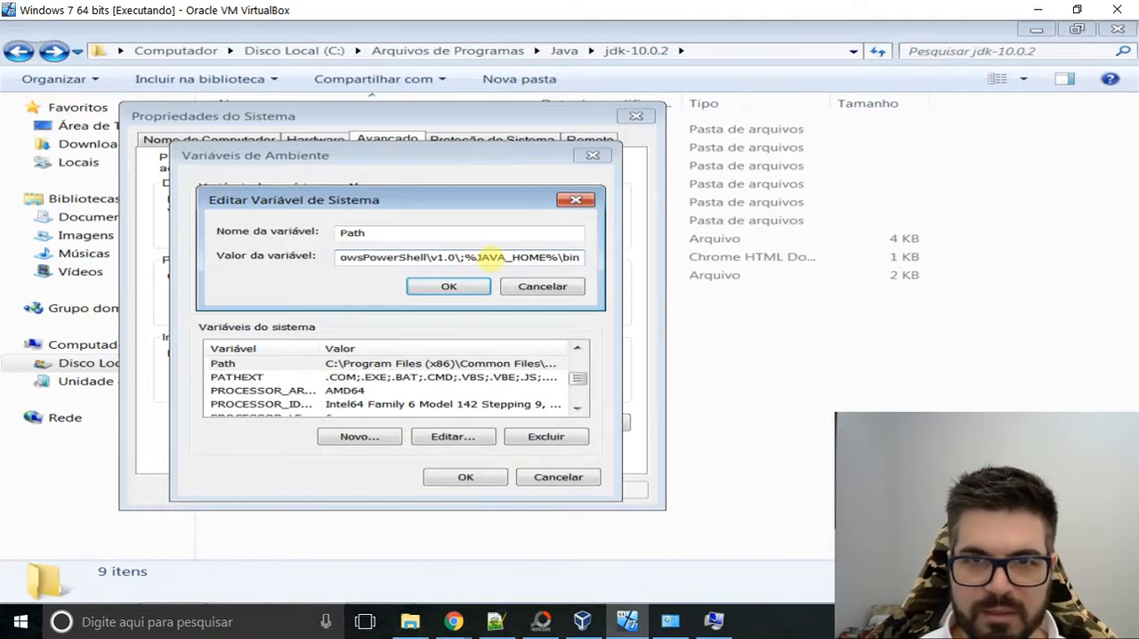
Examine the lib and bin subfolders of jdk-10.0.2 in the file explorer and return to the Path edit dialog.
{"action": "left_click", "coordinate": [881, 400]}
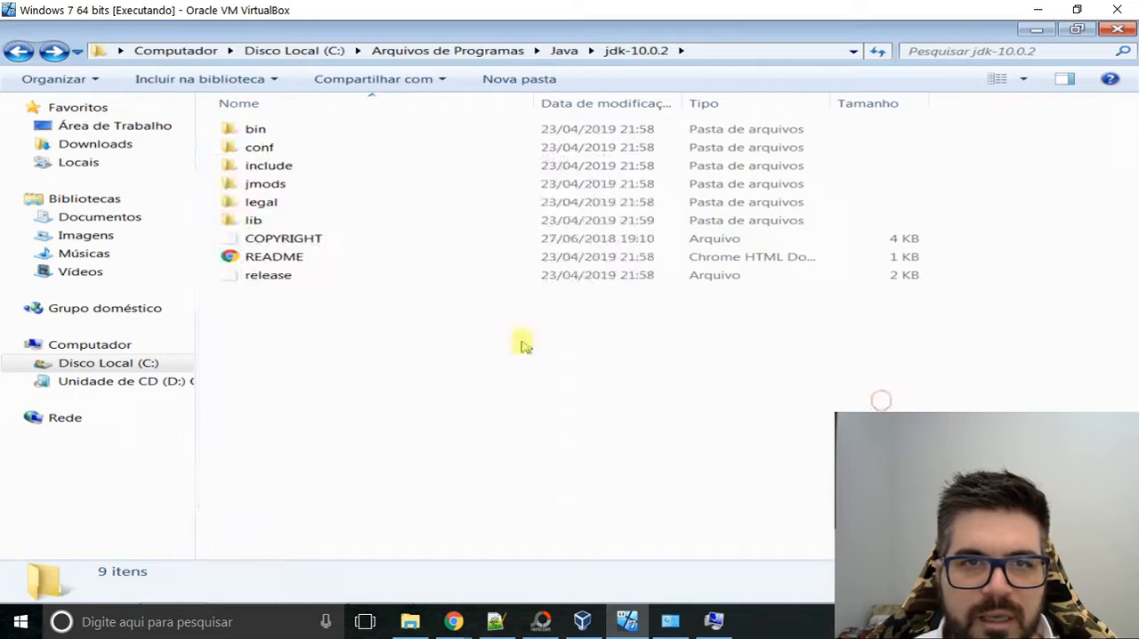
{"action": "double_click", "coordinate": [279, 225]}
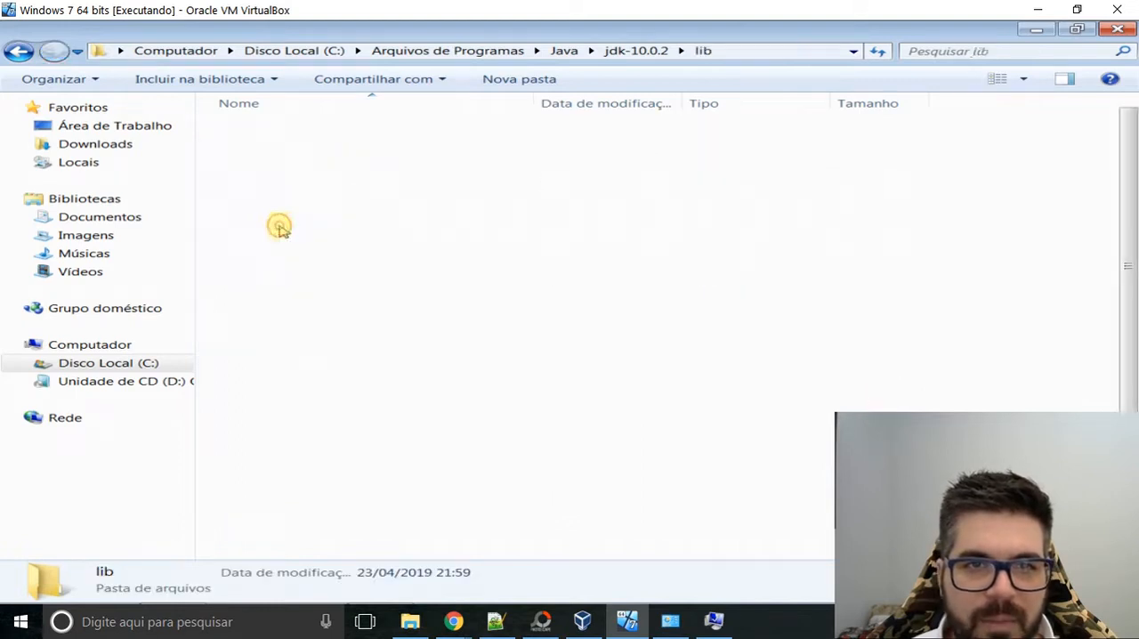
{"action": "key", "text": "BackSpace"}
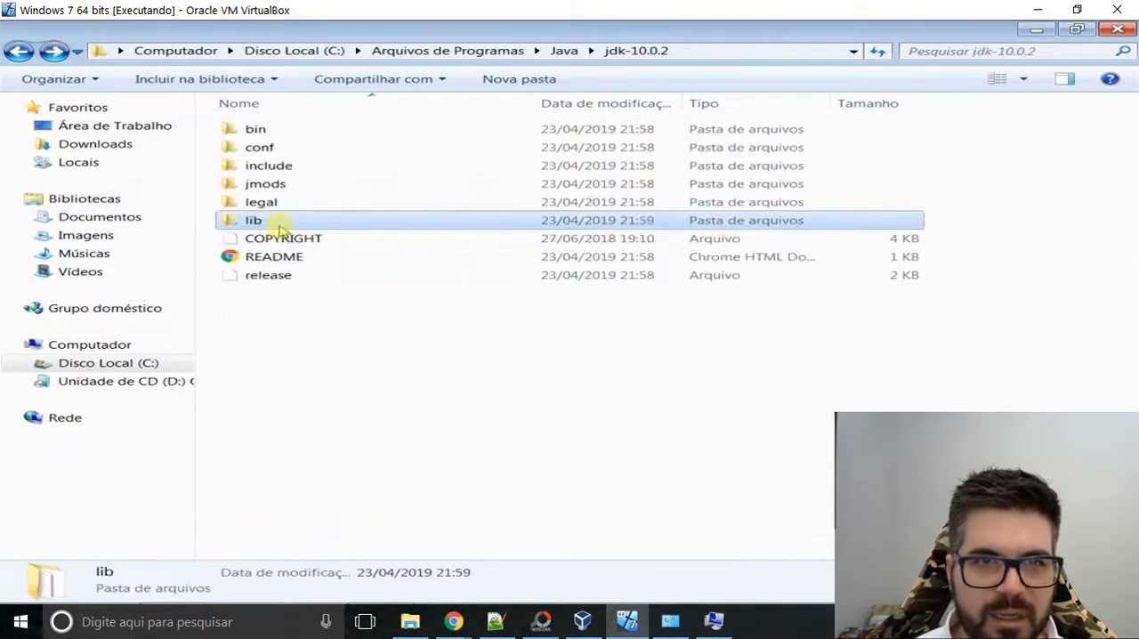
{"action": "key", "text": "Up"}
{"action": "key", "text": "Up"}
{"action": "key", "text": "Up"}
{"action": "key", "text": "Up"}
{"action": "key", "text": "Up"}
{"action": "key", "text": "Return"}
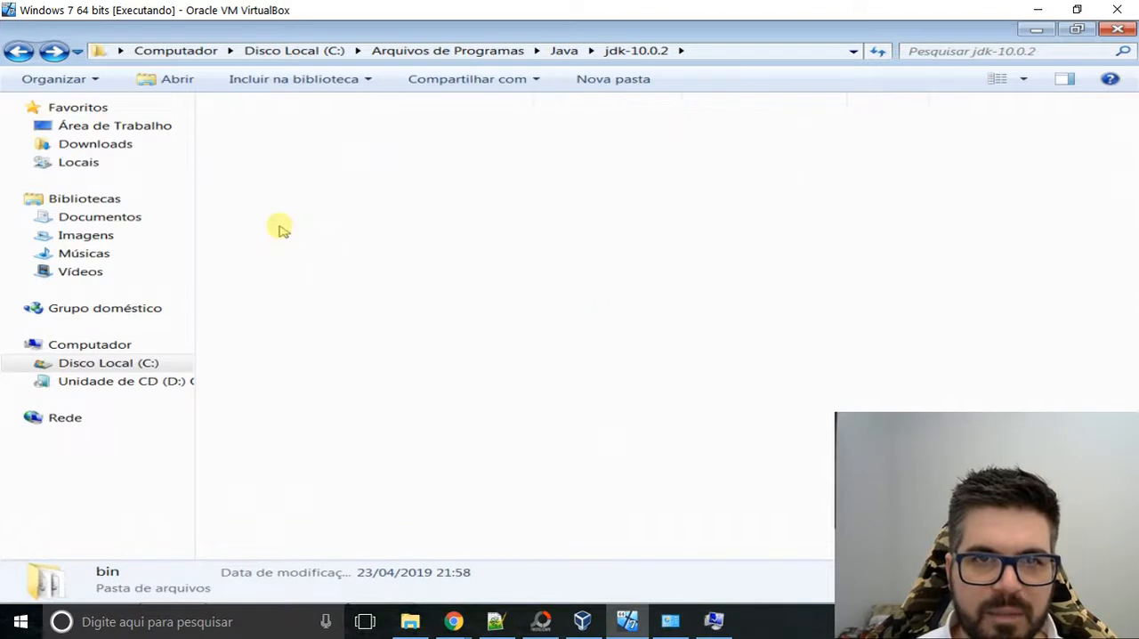
{"action": "key", "text": "BackSpace"}
{"action": "key", "text": "Down"}
{"action": "key", "text": "Down"}
{"action": "key", "text": "Down"}
{"action": "key", "text": "Down"}
{"action": "key", "text": "Down"}
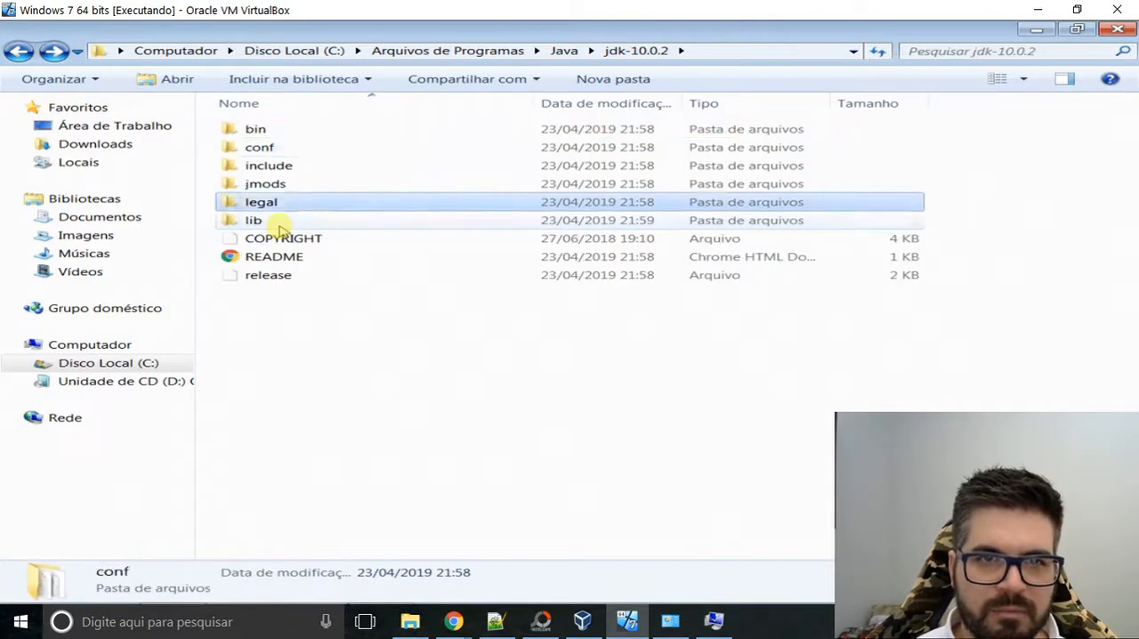
{"action": "key", "text": "Return"}
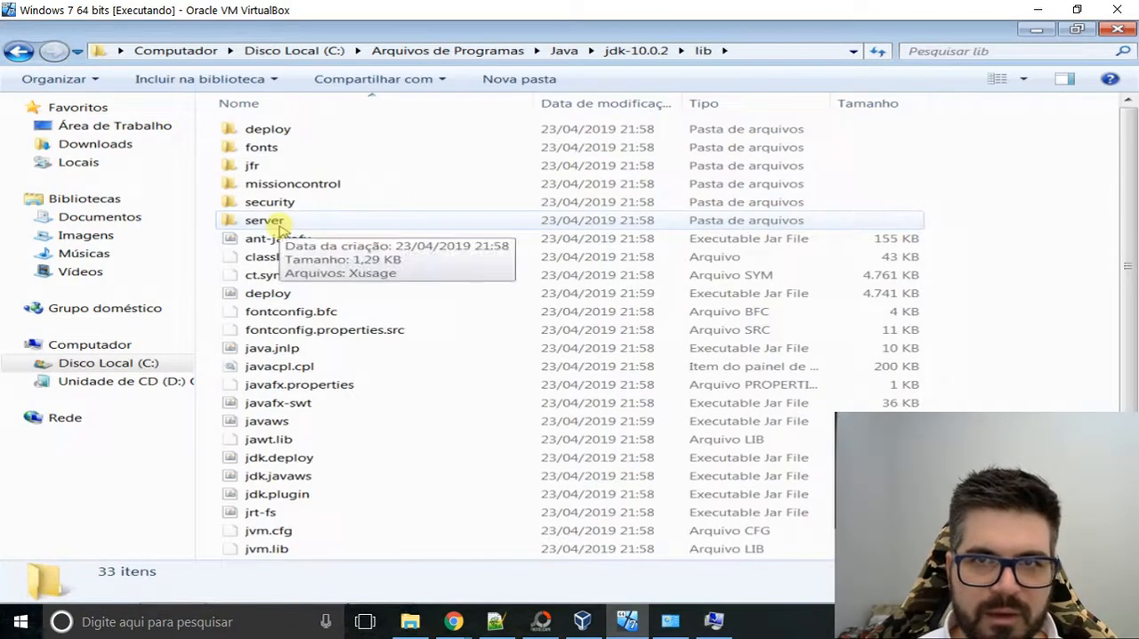
{"action": "key", "text": "BackSpace"}
{"action": "key", "text": "Up"}
{"action": "key", "text": "Up"}
{"action": "key", "text": "Up"}
{"action": "key", "text": "Up"}
{"action": "key", "text": "Up"}
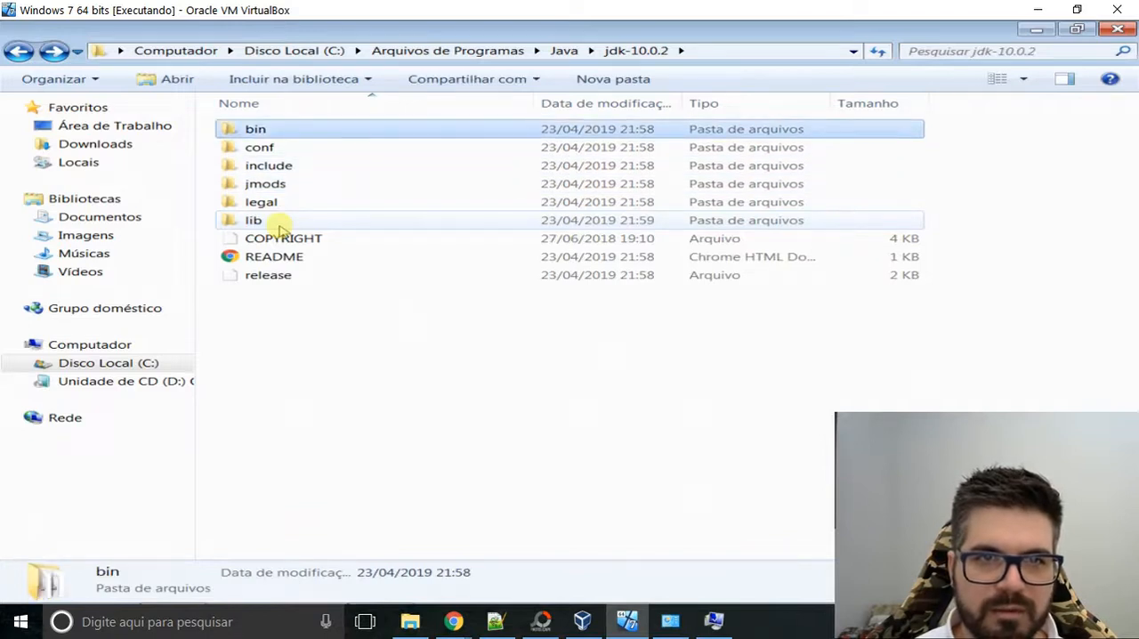
{"action": "key", "text": "Return"}
{"action": "key", "text": "alt+Tab"}
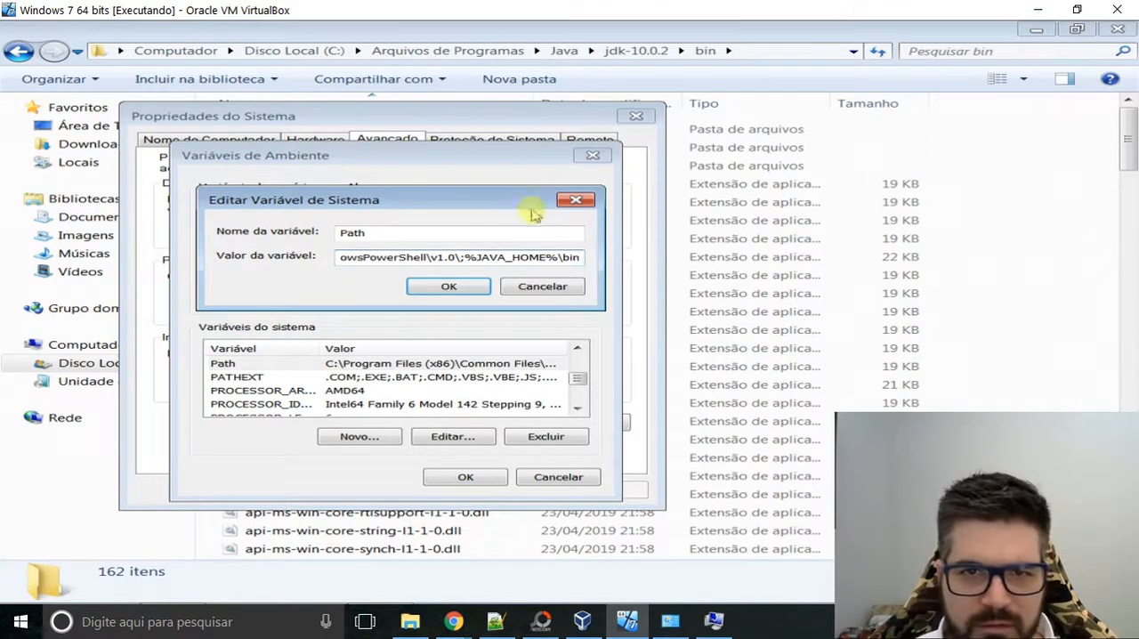
Save the edited Path variable and confirm the environment variables and system properties dialogs.
{"action": "left_click_drag", "start_coordinate": [511, 207], "coordinate": [526, 209]}
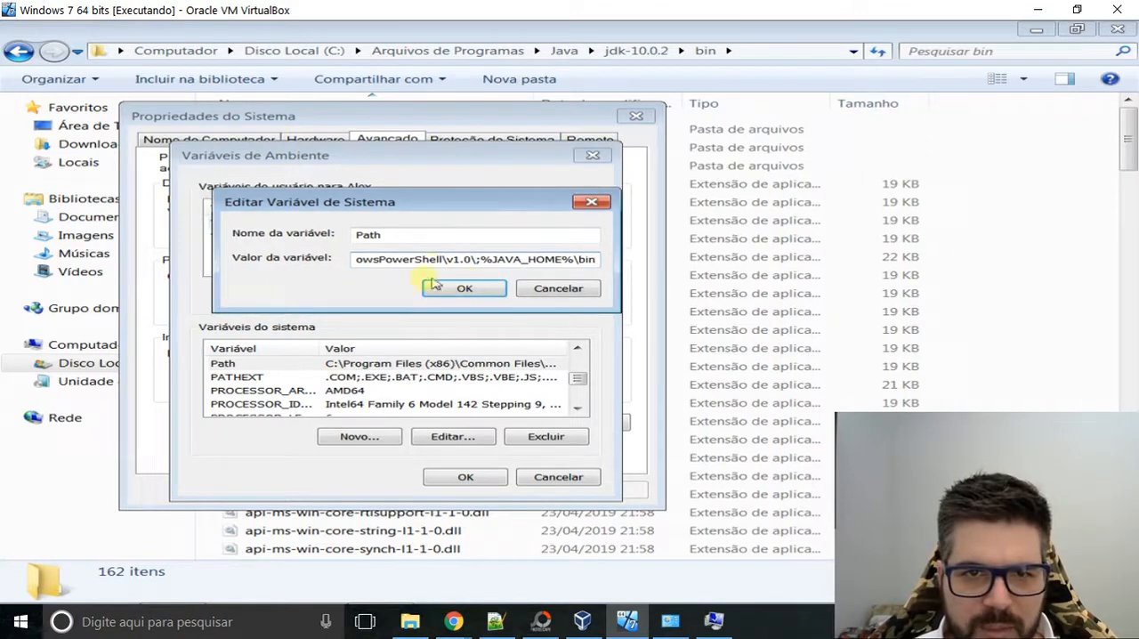
{"action": "left_click", "coordinate": [464, 292]}
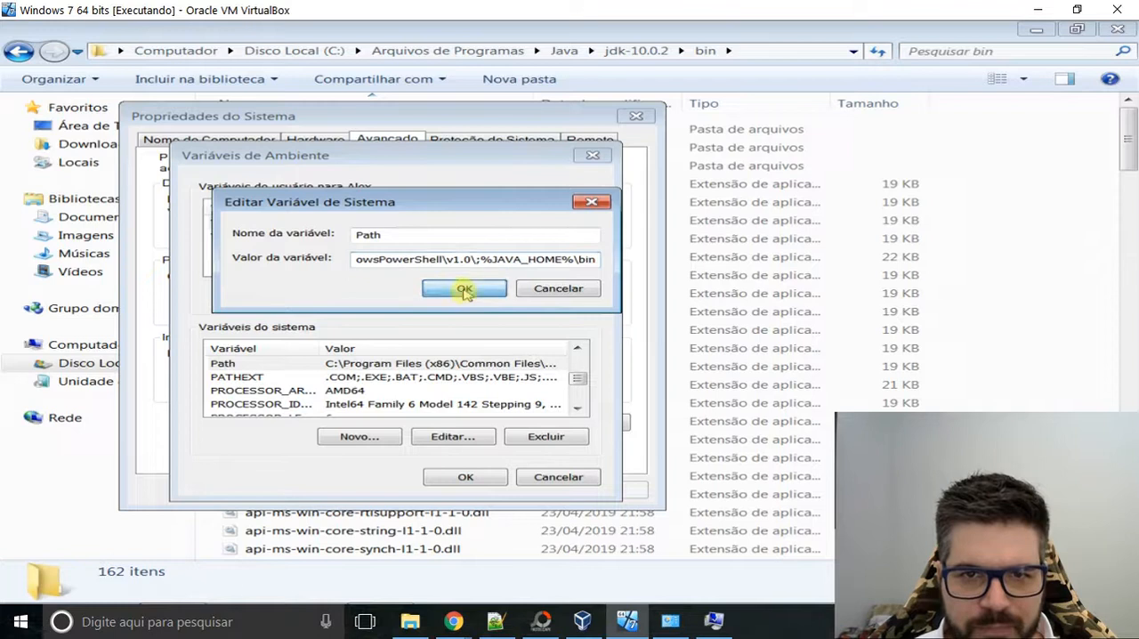
{"action": "left_click", "coordinate": [465, 479]}
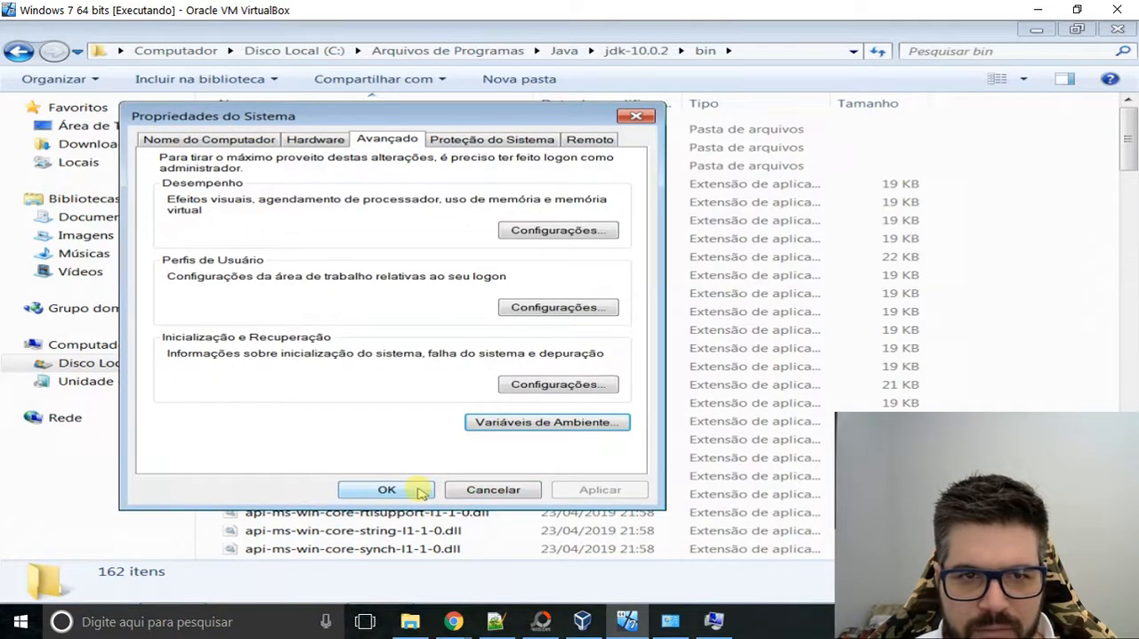
{"action": "left_click", "coordinate": [420, 492]}
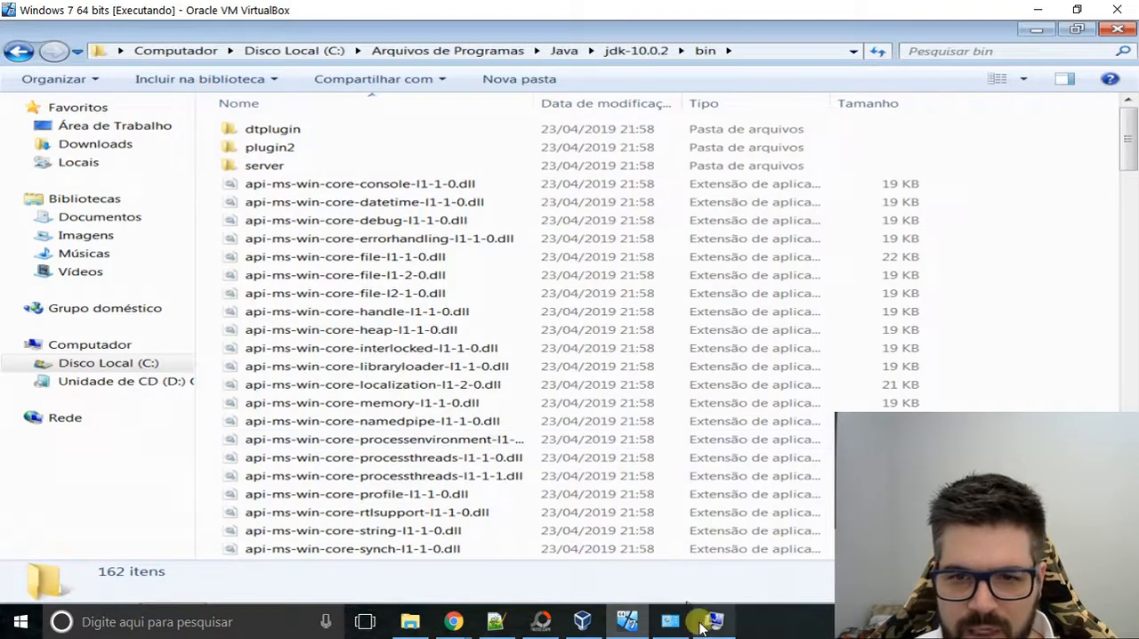
Switch to the host's environment variables and open its Path system variable to examine the entries.
{"action": "left_click", "coordinate": [701, 623]}
{"action": "left_click", "coordinate": [392, 425]}
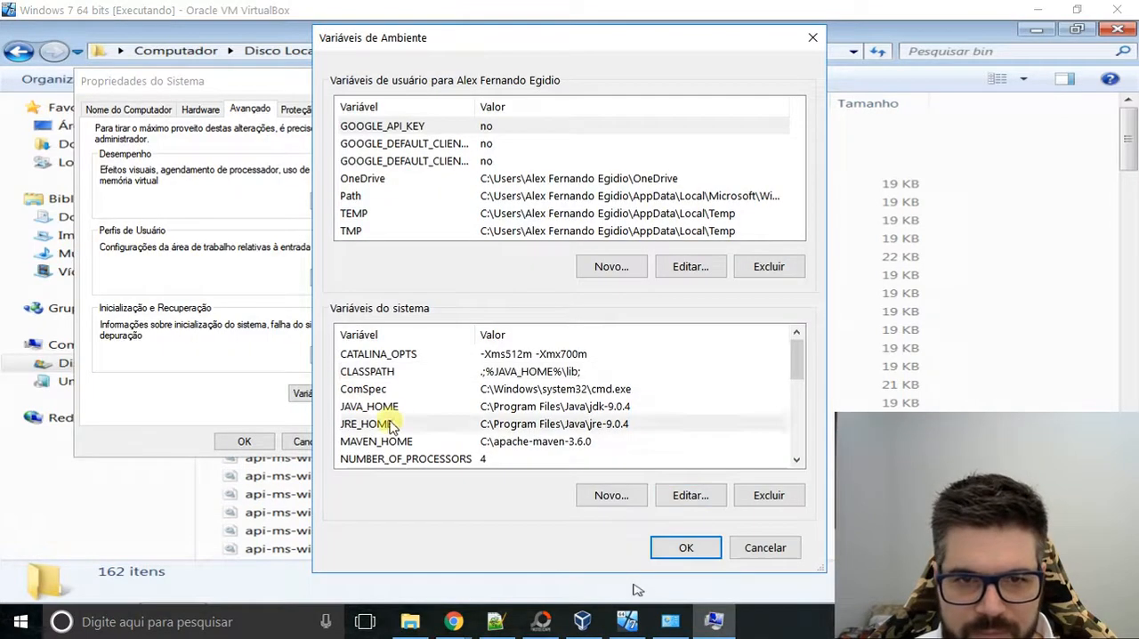
{"action": "left_click", "coordinate": [392, 425]}
{"action": "key", "text": "p"}
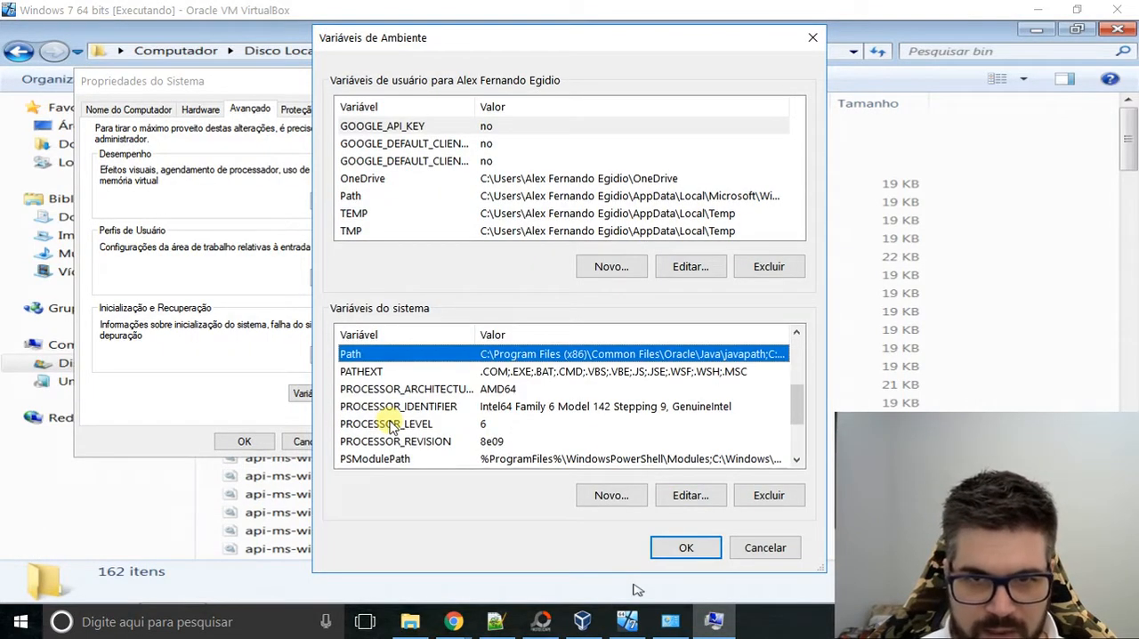
{"action": "key", "text": "Down"}
{"action": "key", "text": "Up"}
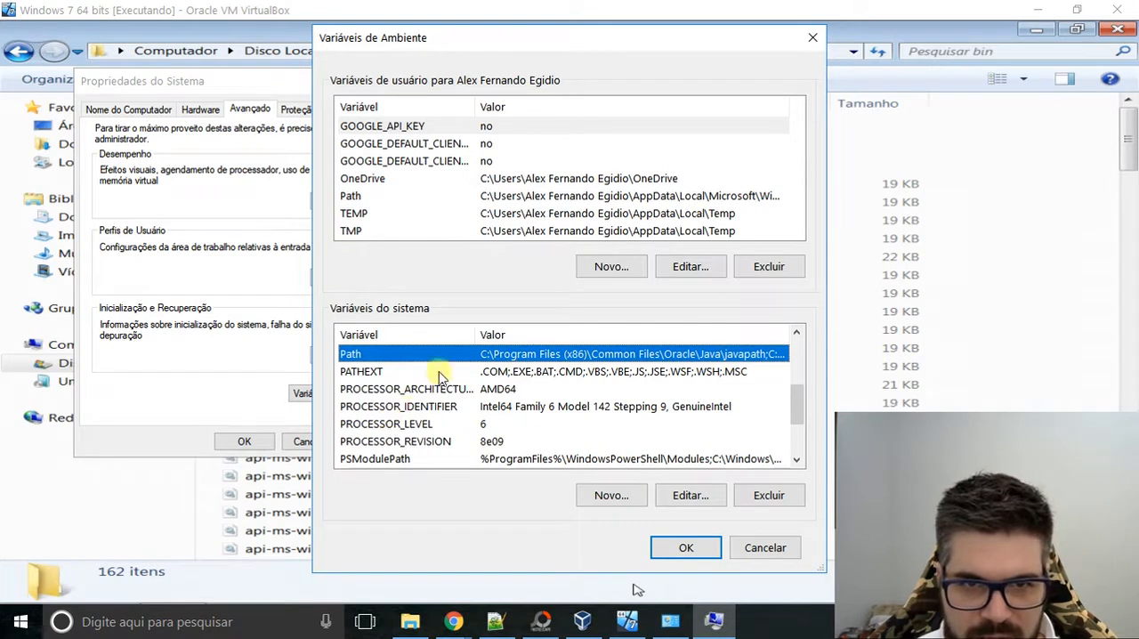
{"action": "left_click", "coordinate": [670, 488]}
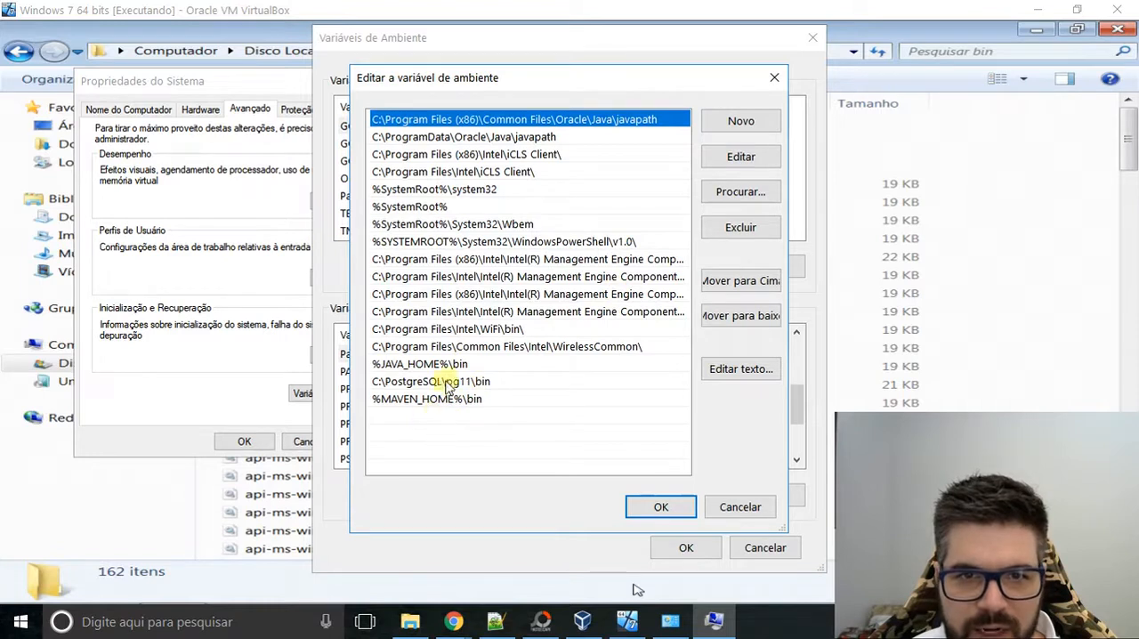
Reopen the host's Path system variable and remove its %JAVA_HOME%\bin entry, keeping the text for reuse.
{"action": "left_click", "coordinate": [771, 80]}
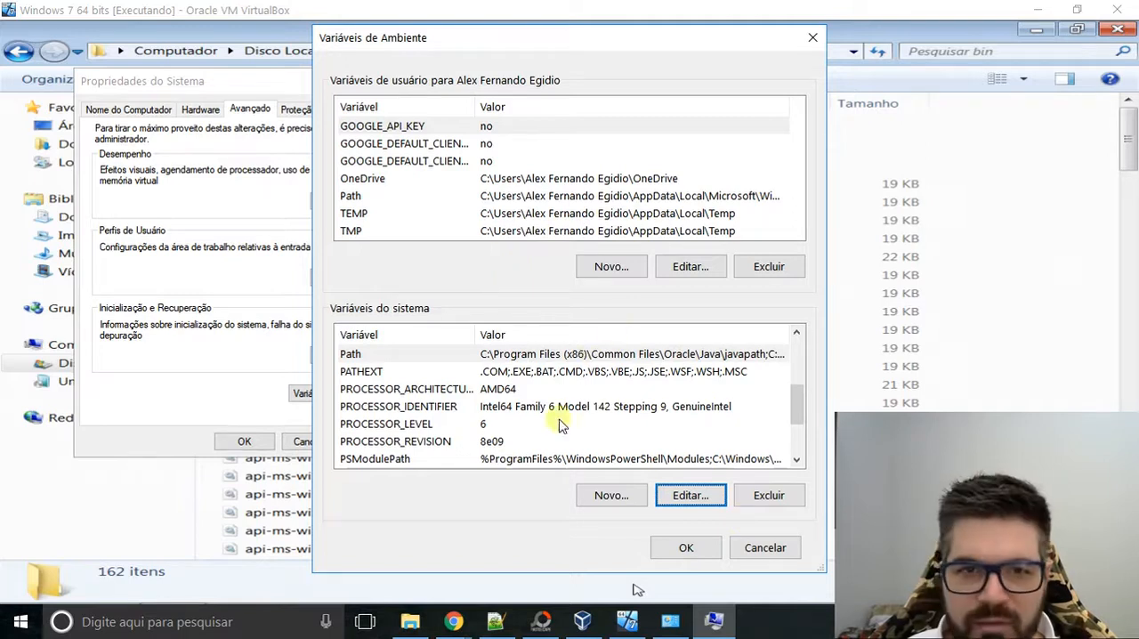
{"action": "left_click", "coordinate": [429, 361]}
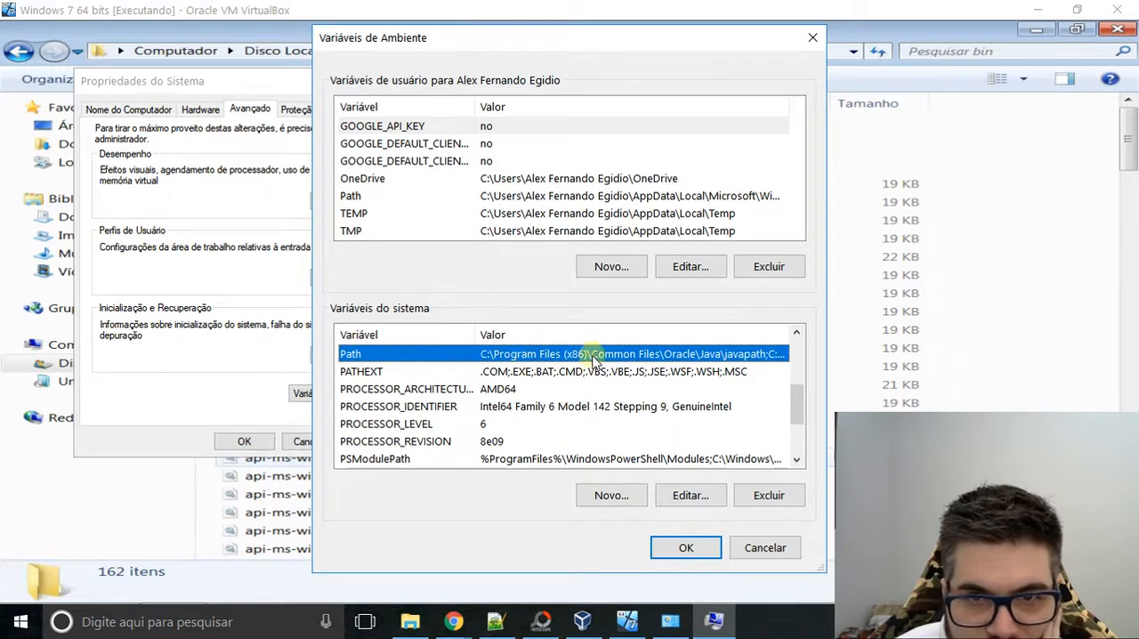
{"action": "left_click", "coordinate": [691, 496]}
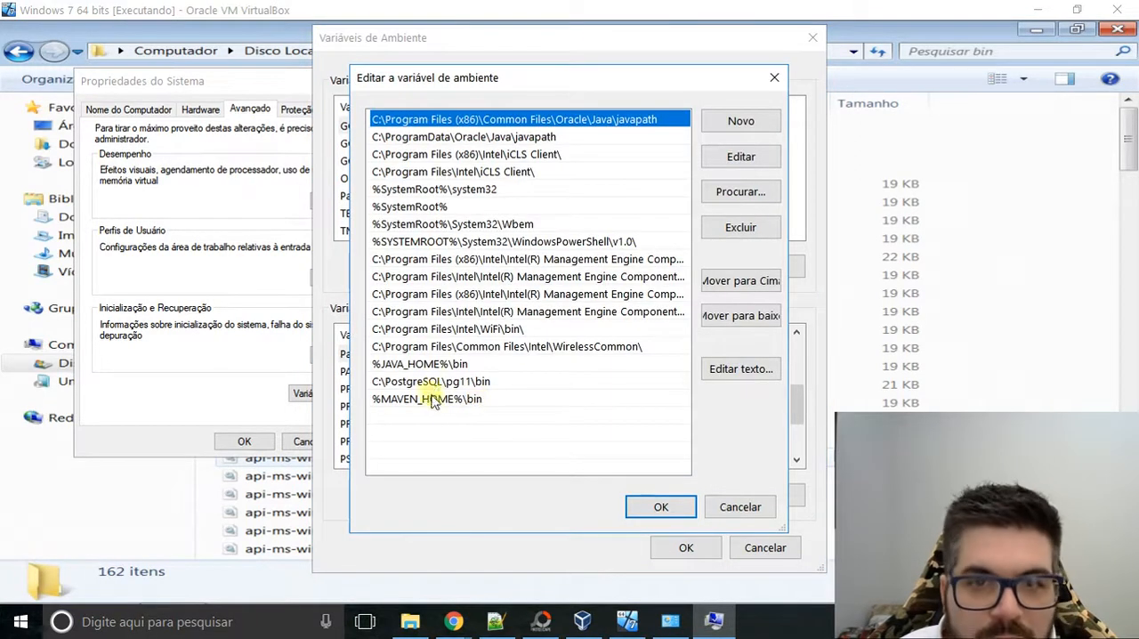
{"action": "left_click", "coordinate": [428, 365]}
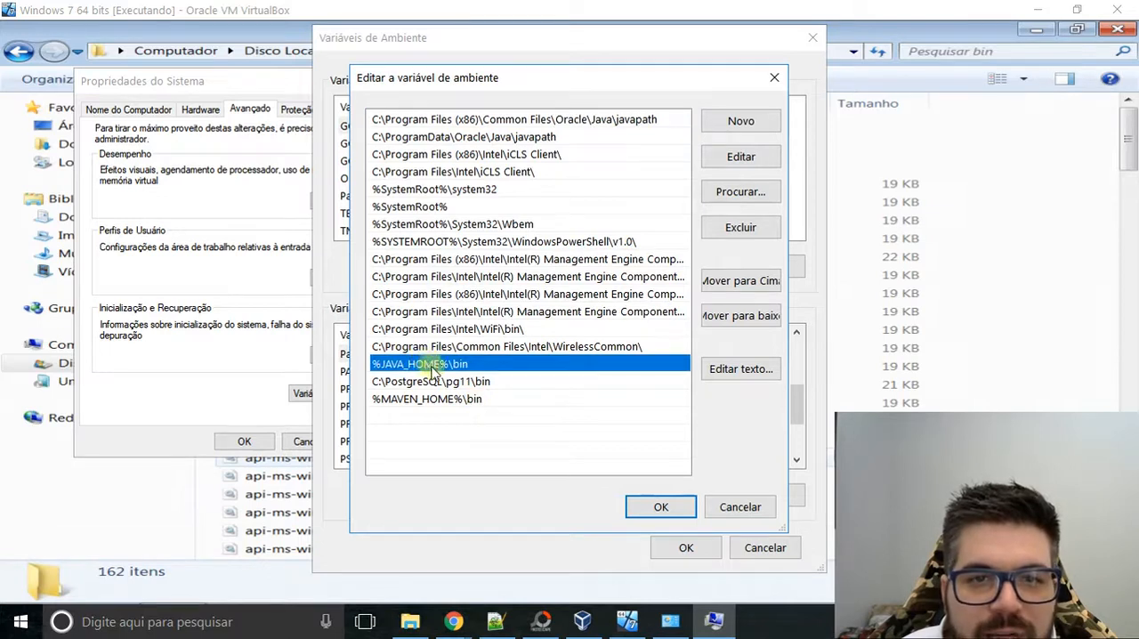
{"action": "left_click", "coordinate": [738, 125]}
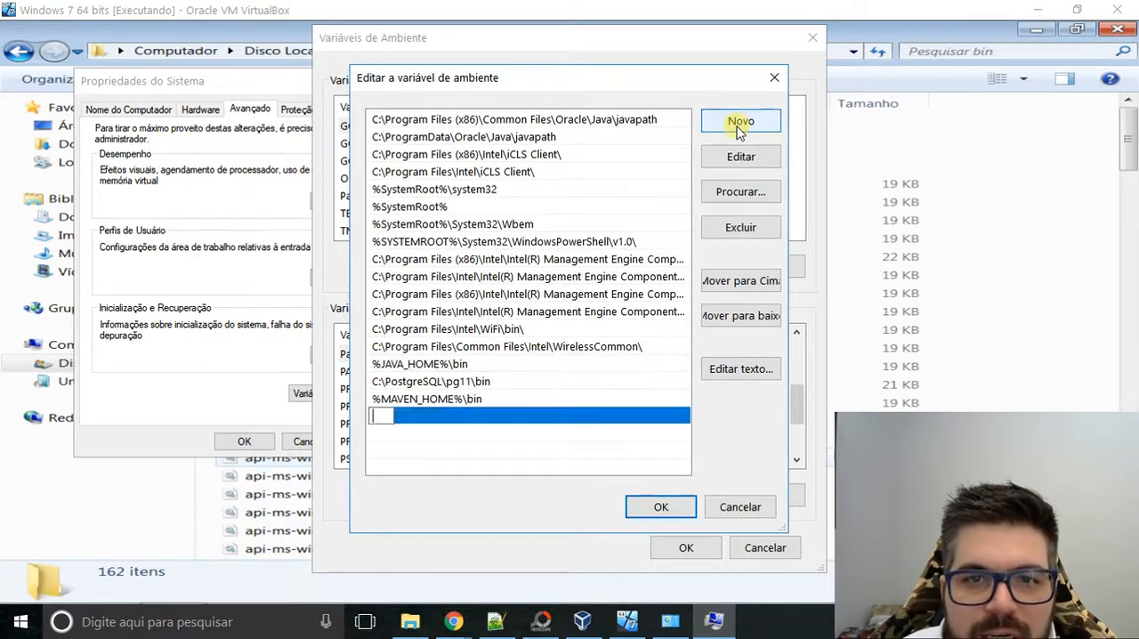
{"action": "left_click", "coordinate": [378, 365]}
{"action": "double_click", "coordinate": [379, 365]}
{"action": "key", "text": "ctrl+c"}
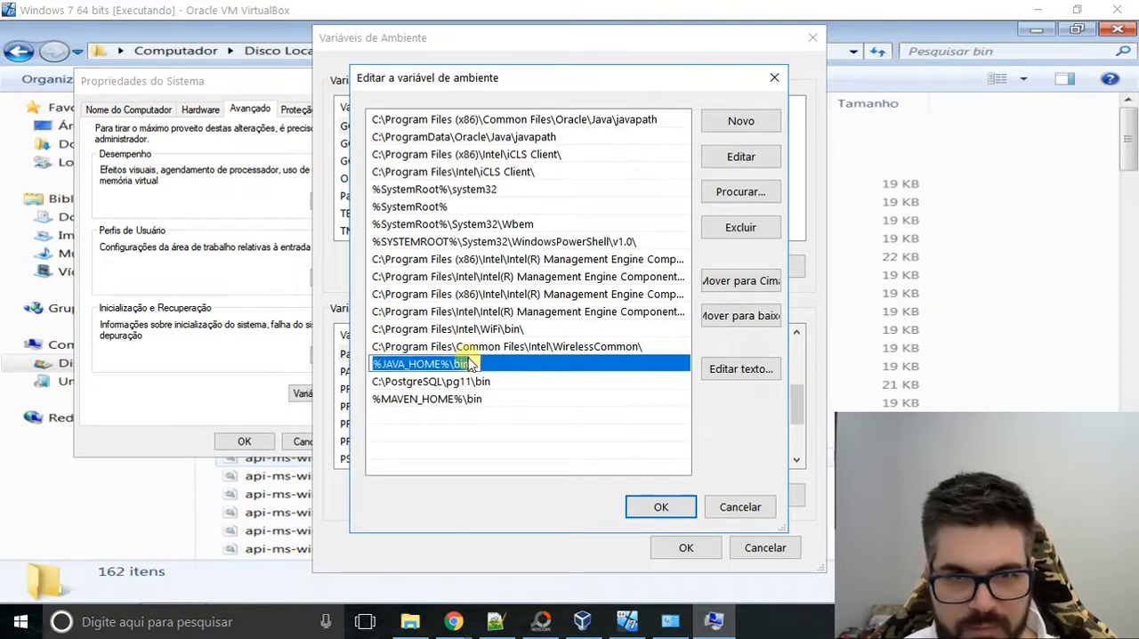
{"action": "key", "text": "Delete"}
{"action": "left_click", "coordinate": [478, 415]}
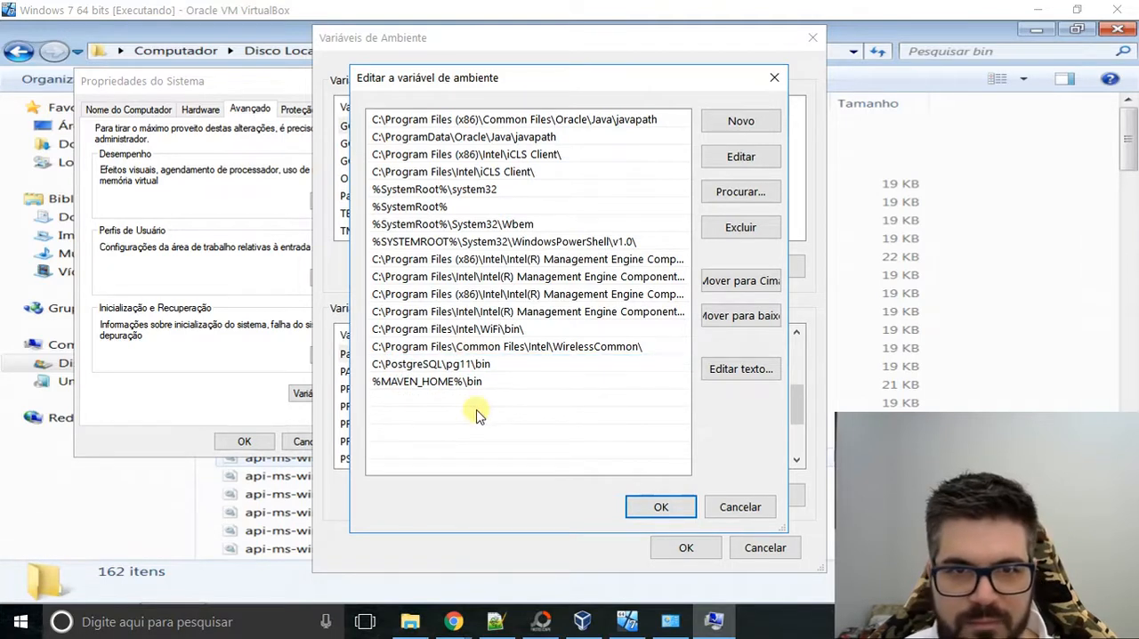
Add %JAVA_HOME%\bin as a new entry at the end of the host's Path list and save the variable.
{"action": "left_click", "coordinate": [742, 121]}
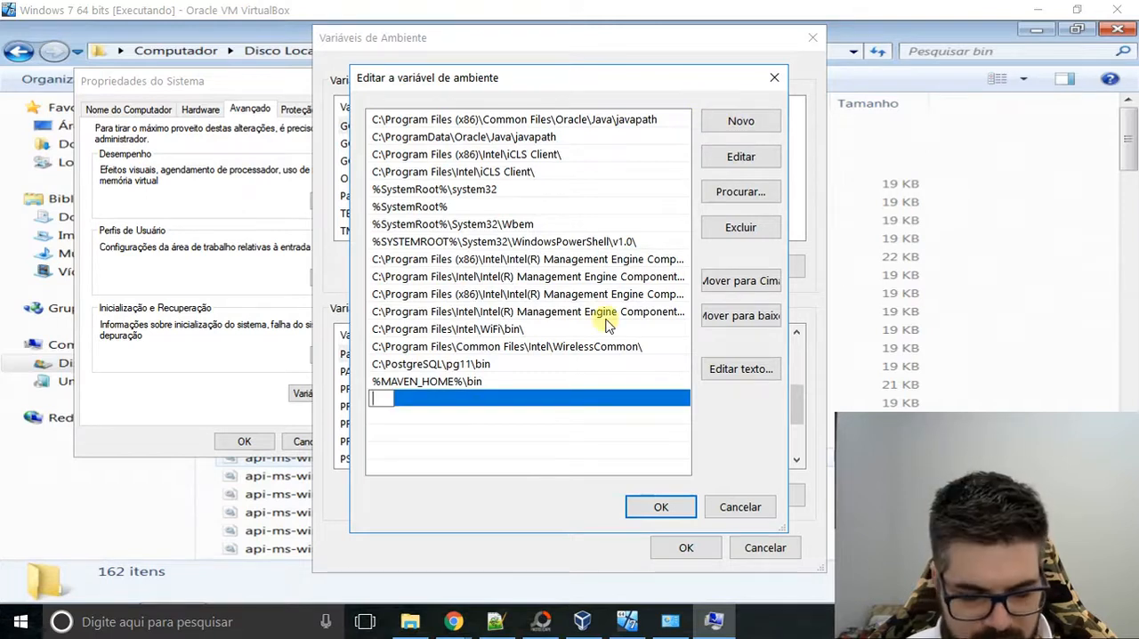
{"action": "key", "text": "ctrl+v"}
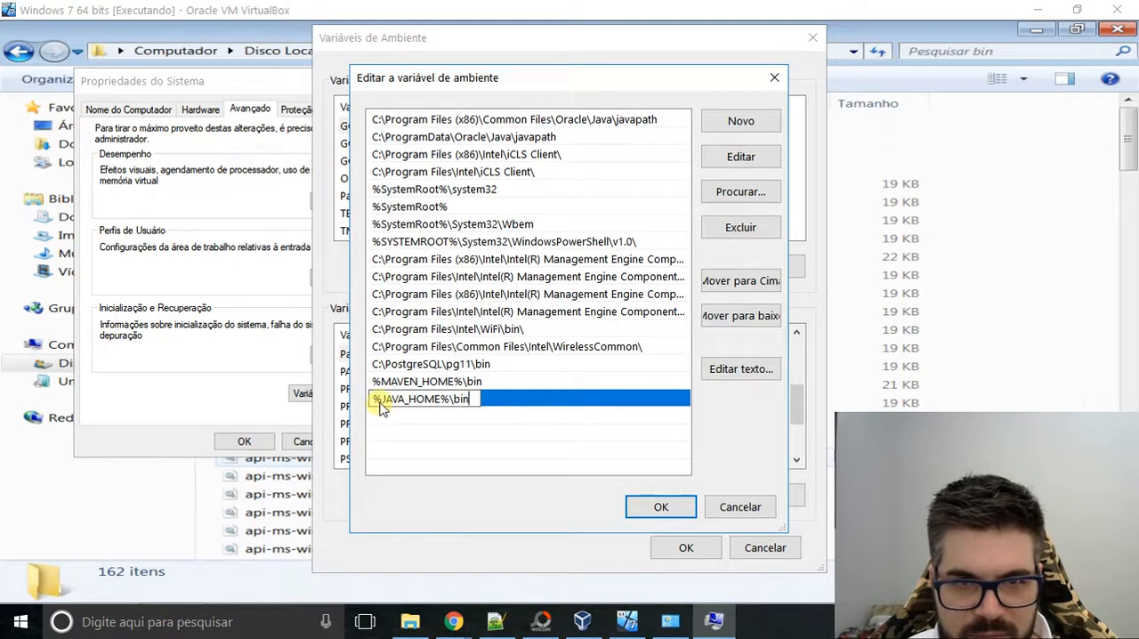
{"action": "key", "text": "Return"}
{"action": "left_click", "coordinate": [511, 427]}
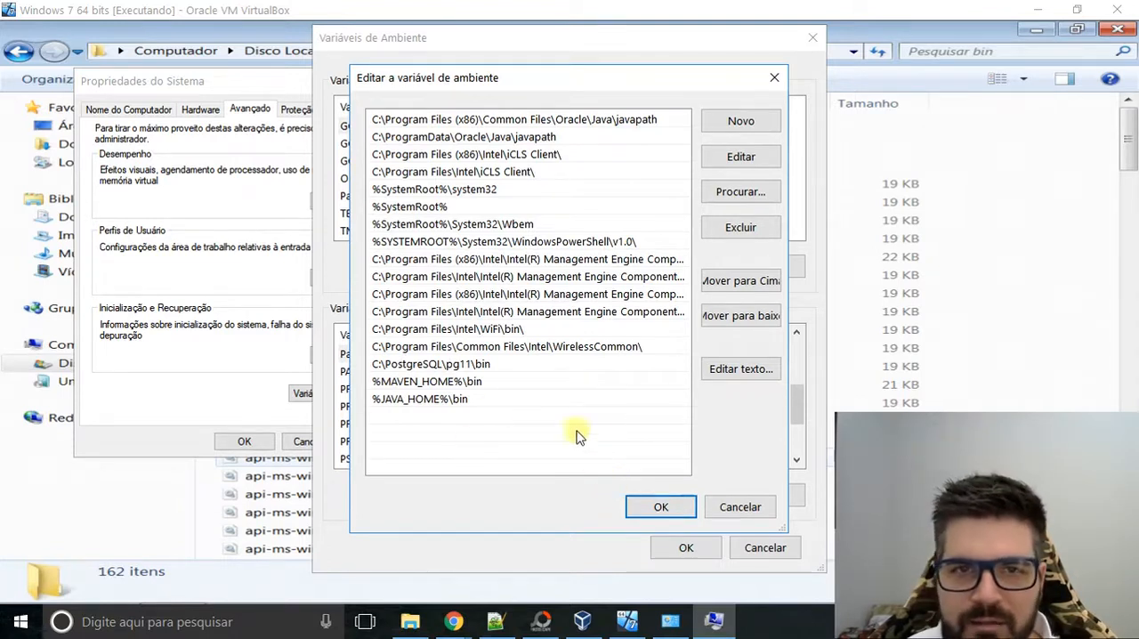
{"action": "left_click", "coordinate": [661, 506]}
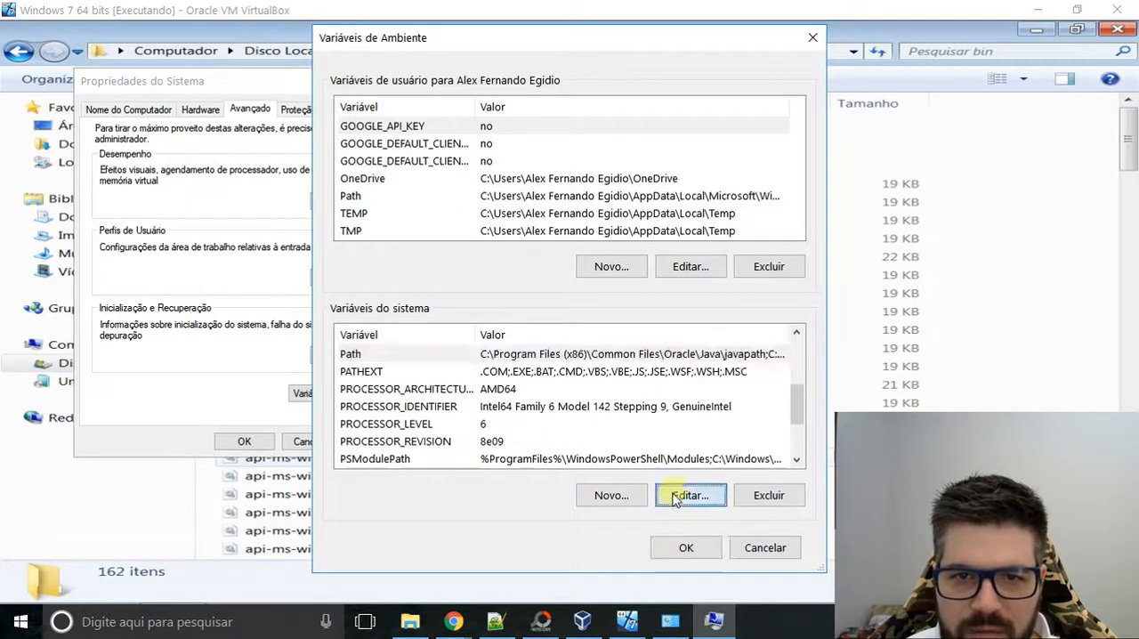
Recheck the host's Path entries, confirming all open system dialogs, and close the virtual machine's file explorer window.
{"action": "left_click", "coordinate": [674, 492]}
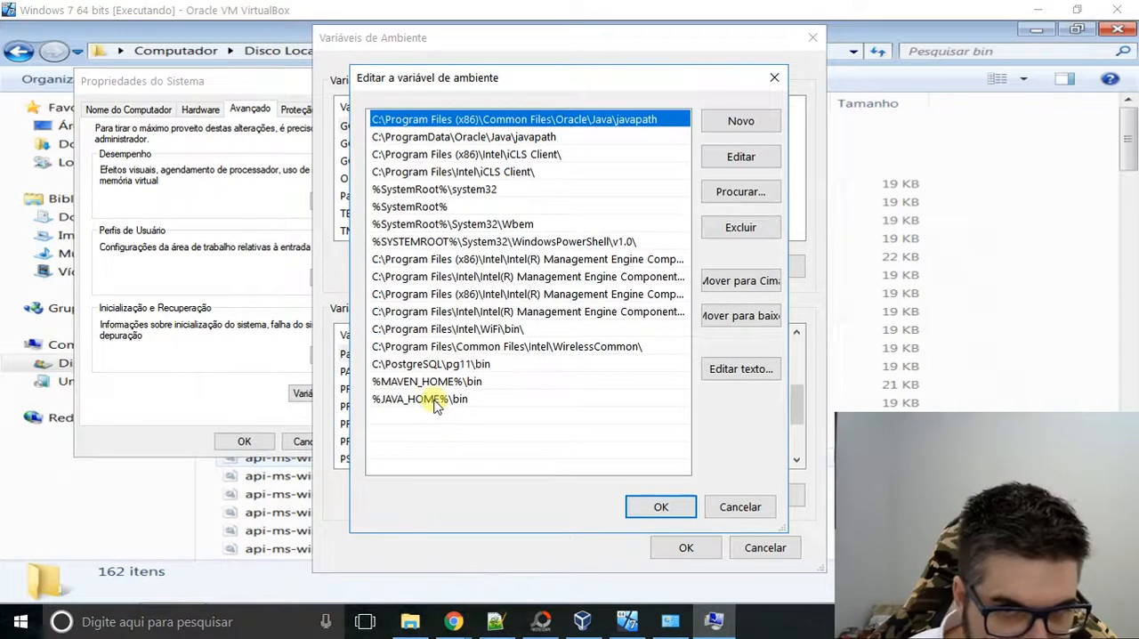
{"action": "left_click", "coordinate": [656, 505]}
{"action": "left_click", "coordinate": [684, 548]}
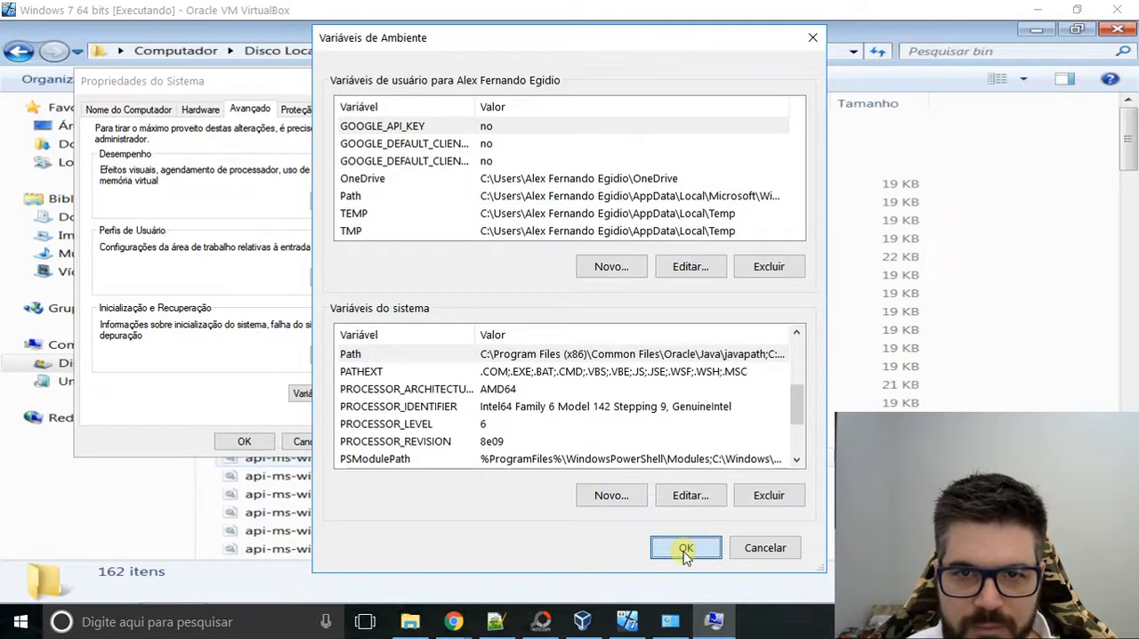
{"action": "left_click", "coordinate": [249, 442]}
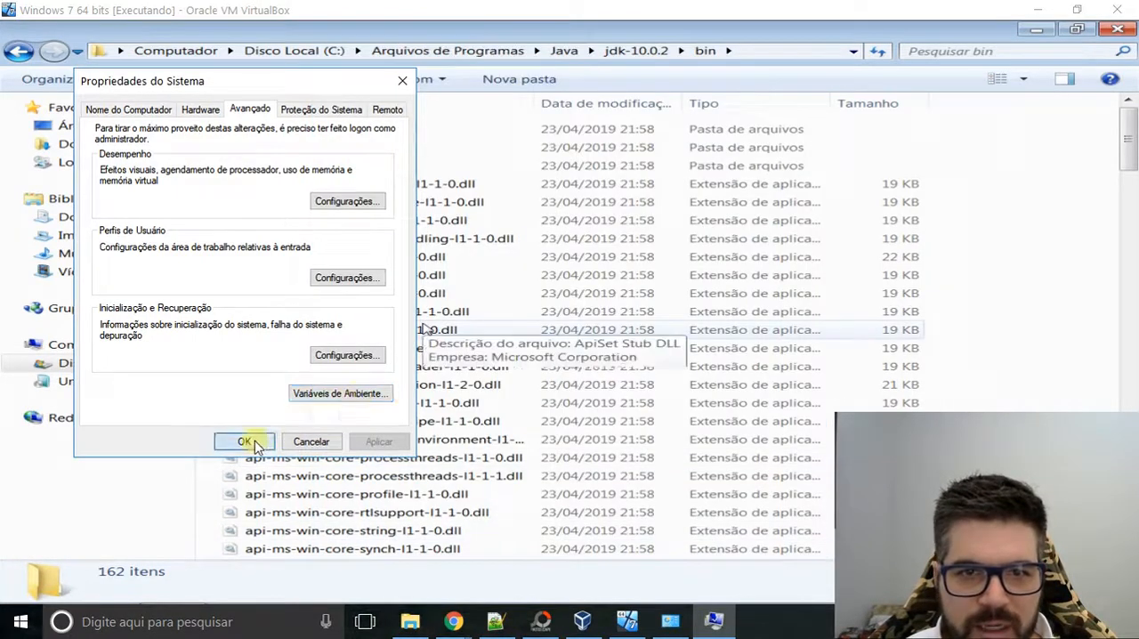
{"action": "left_click", "coordinate": [1118, 29]}
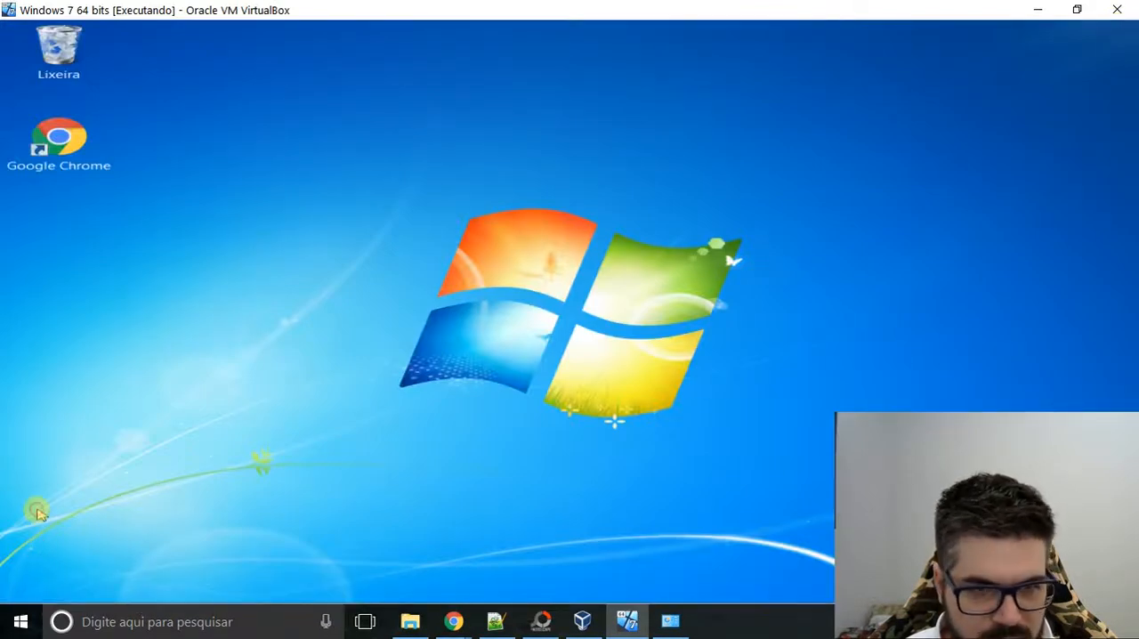
Open a command prompt in the Windows 7 virtual machine and check the installed Java with java -version.
{"action": "key", "text": "super"}
{"action": "type", "text": "d"}
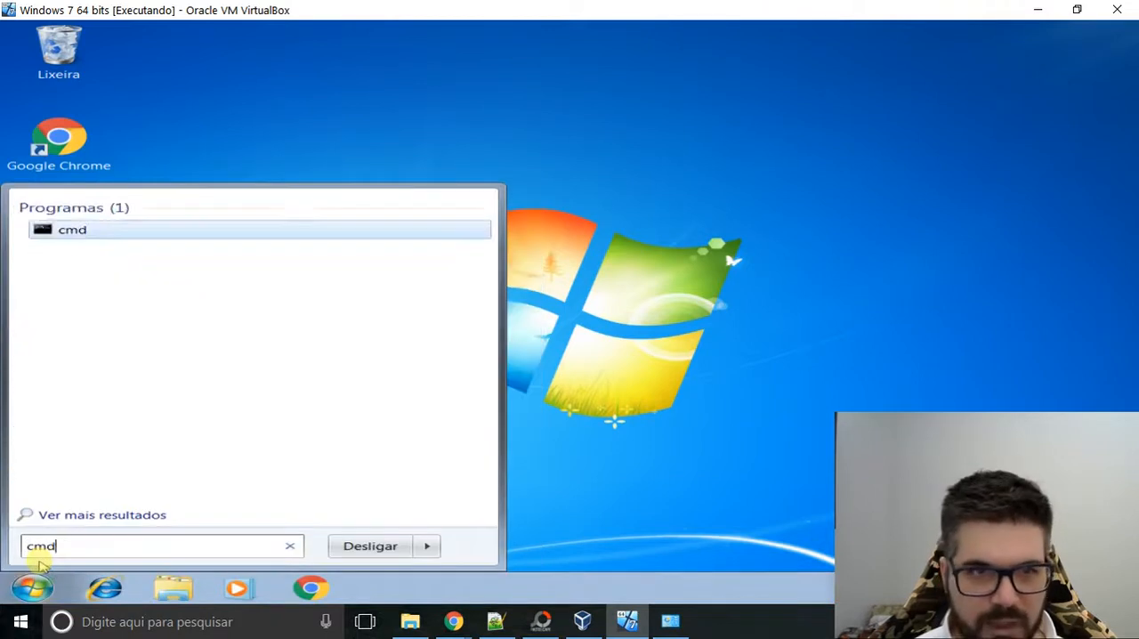
{"action": "key", "text": "Return"}
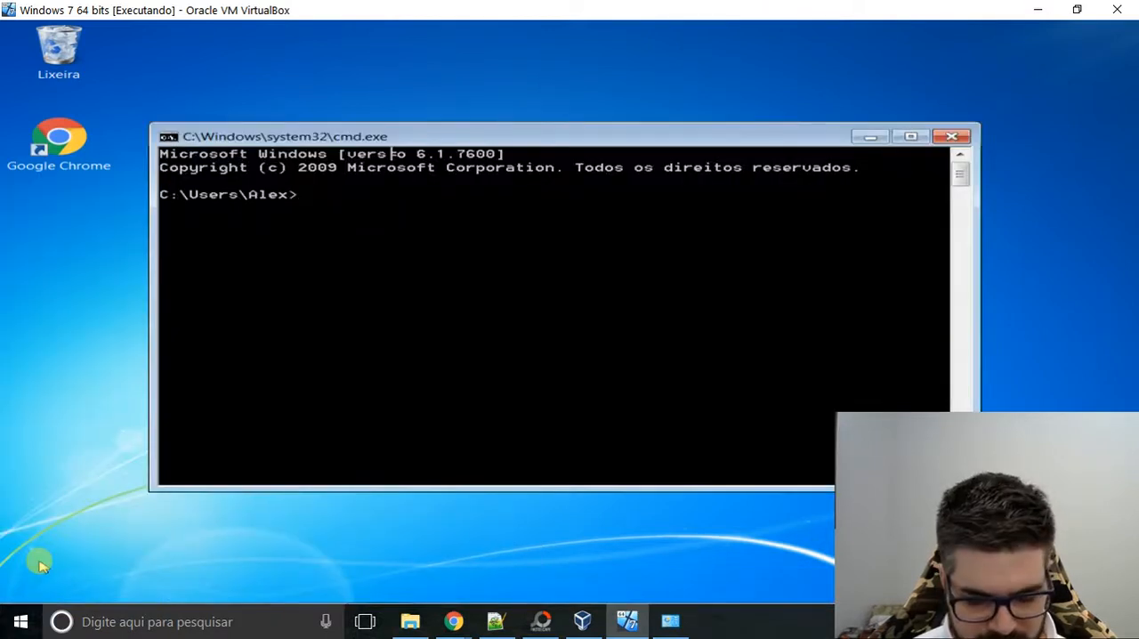
{"action": "type", "text": "java -version"}
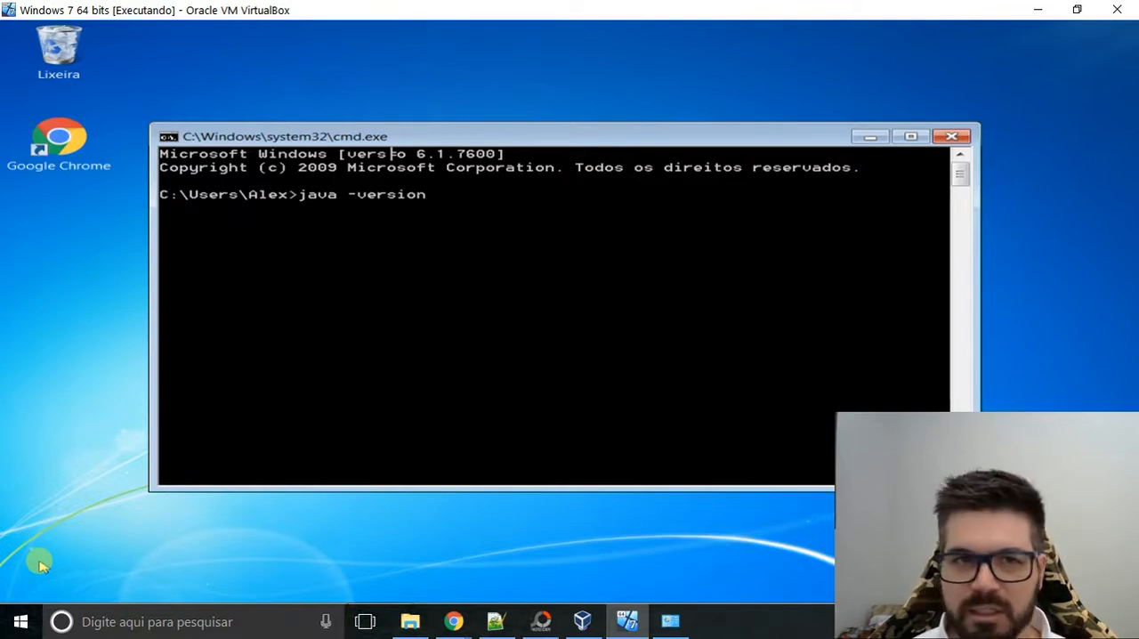
{"action": "key", "text": "Return"}
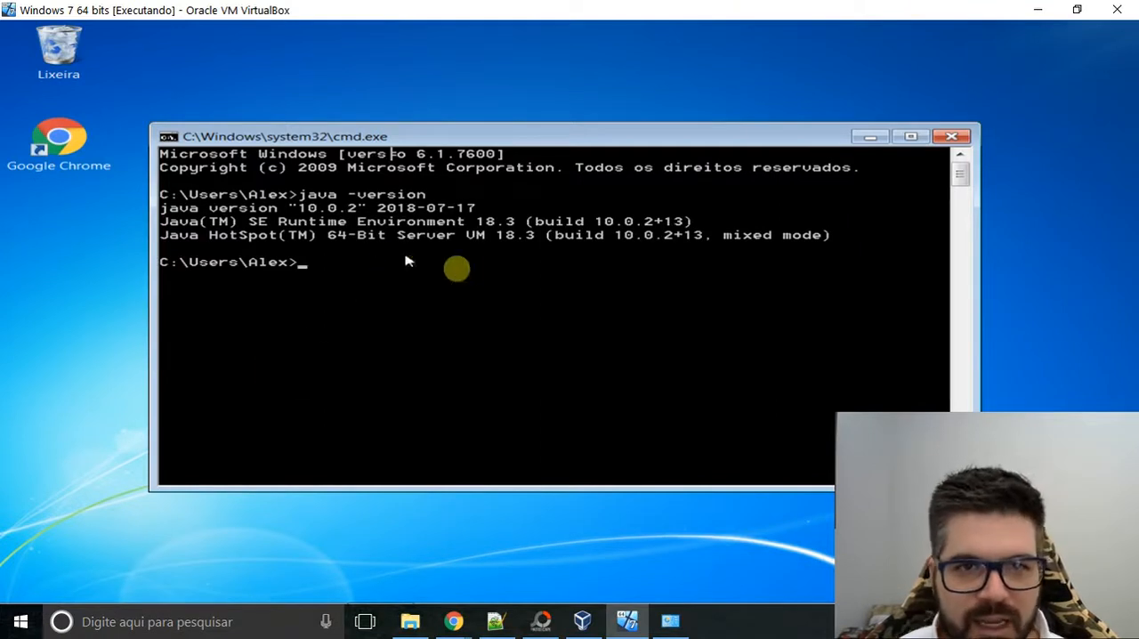
{"action": "left_click_drag", "start_coordinate": [568, 145], "coordinate": [558, 140]}
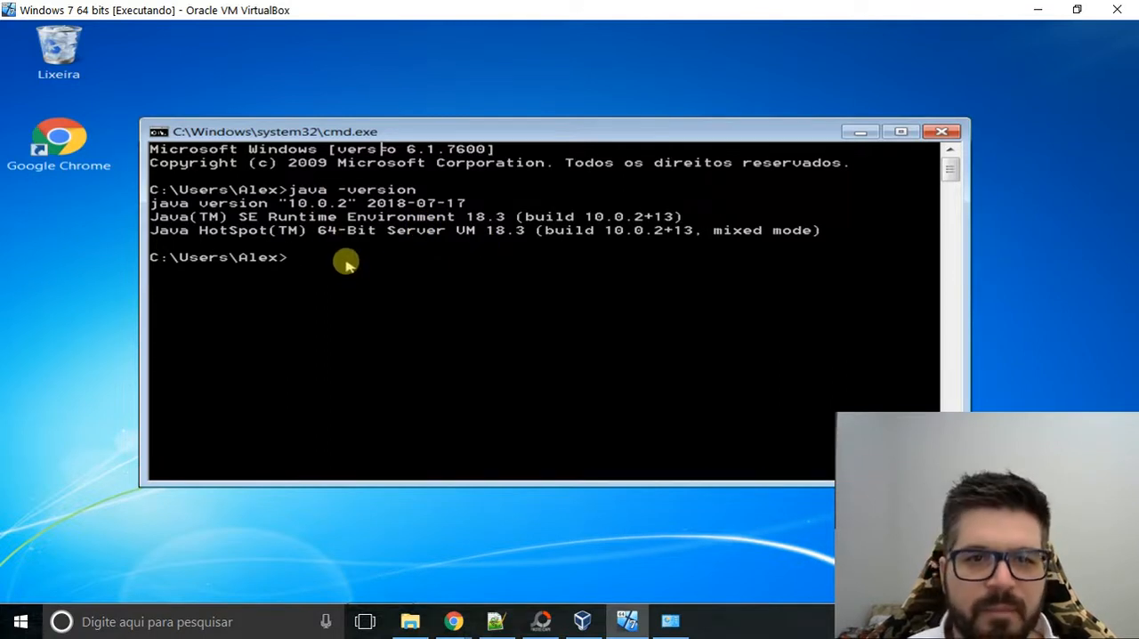
Open a command prompt on the host and run java -version to check its Java installation.
{"action": "left_click", "coordinate": [106, 623]}
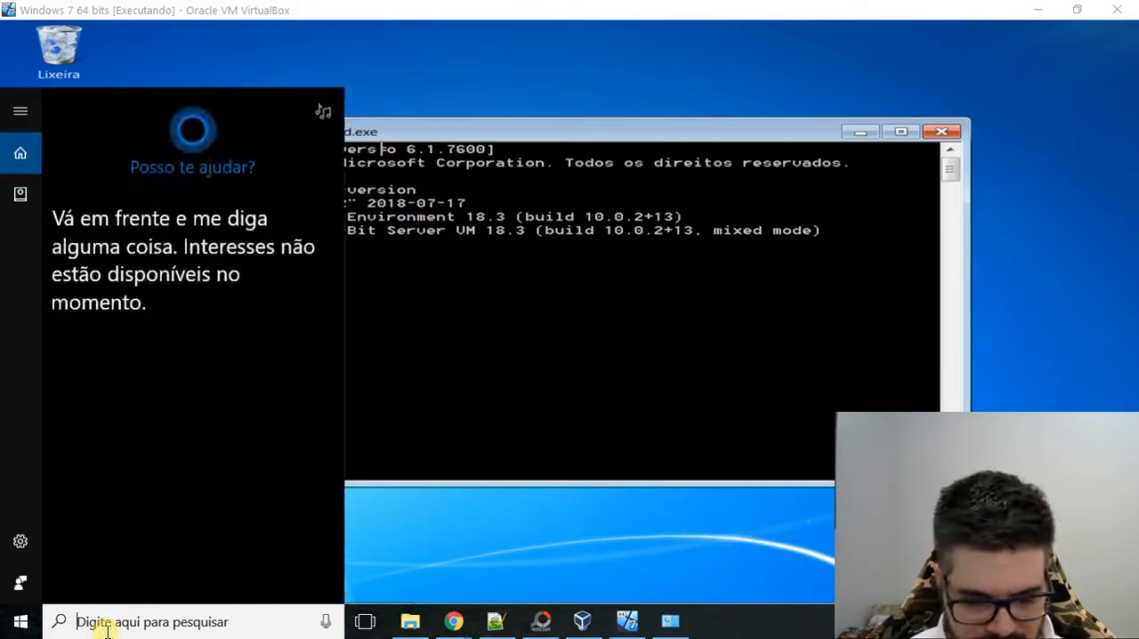
{"action": "type", "text": "cmd"}
{"action": "key", "text": "Return"}
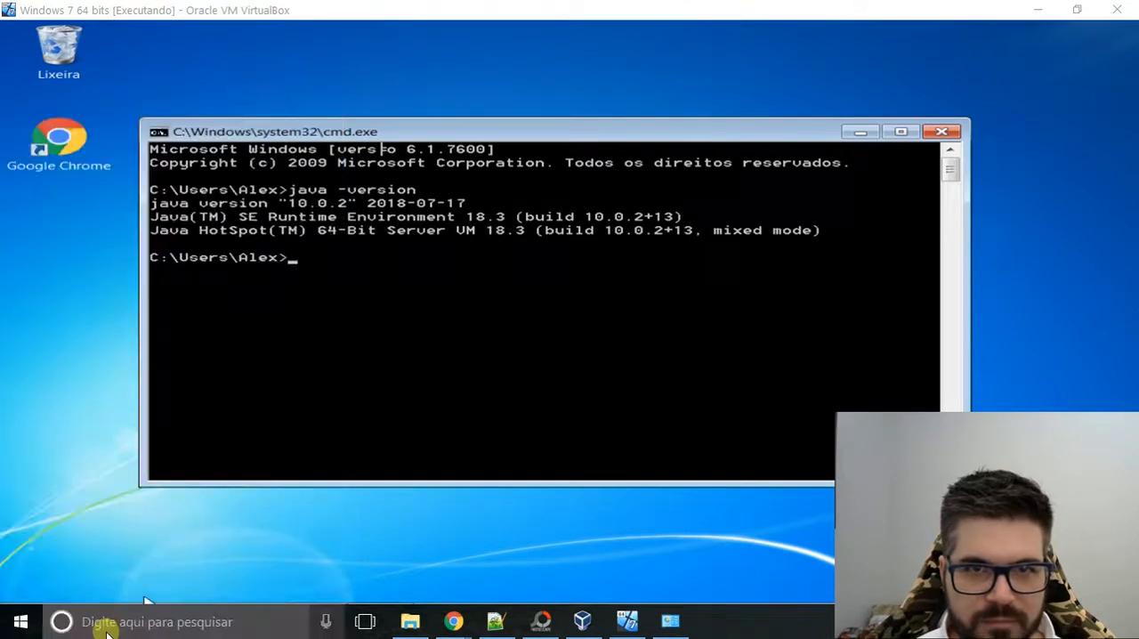
{"action": "type", "text": "java -version"}
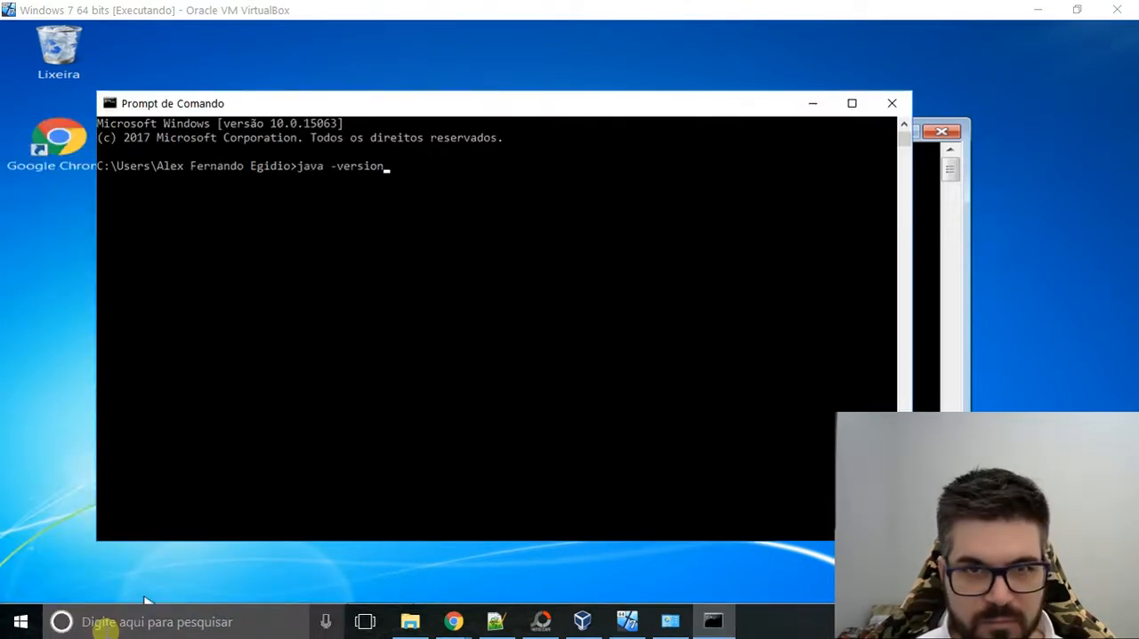
{"action": "key", "text": "Return"}
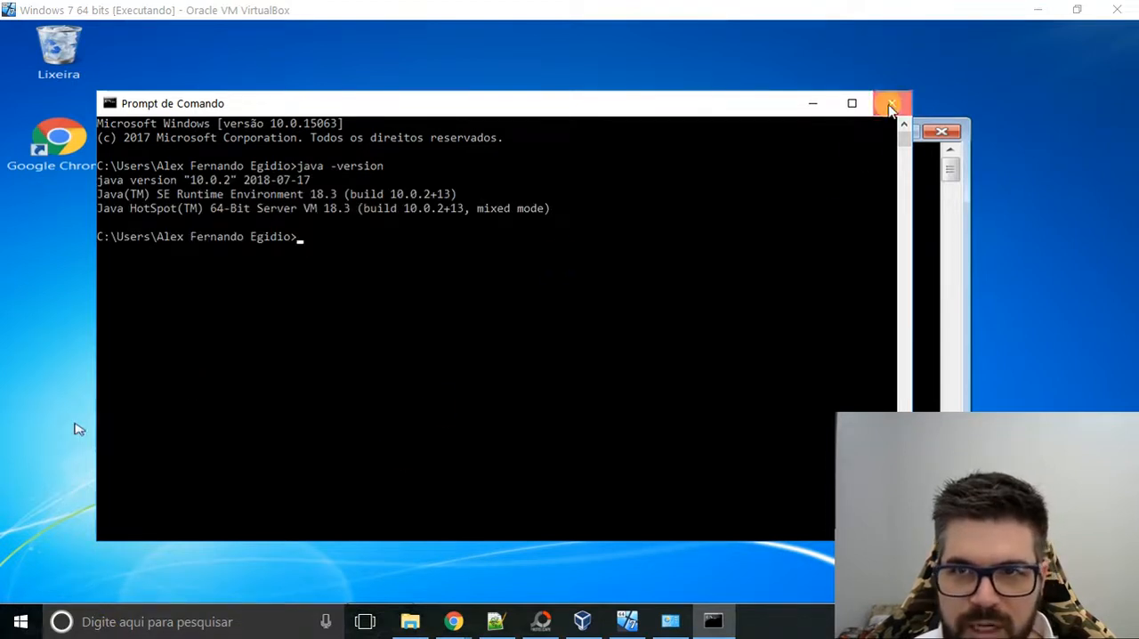
Close the command prompt windows on both the host and the virtual machine.
{"action": "left_click", "coordinate": [891, 106]}
{"action": "left_click", "coordinate": [942, 133]}
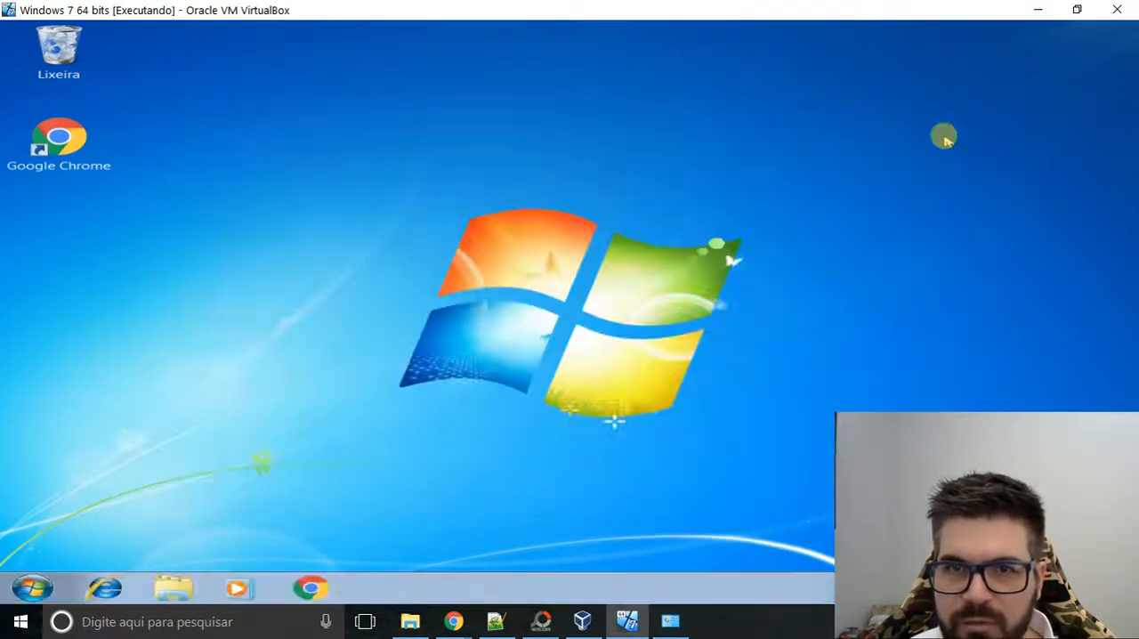
{"action": "left_click", "coordinate": [633, 283]}
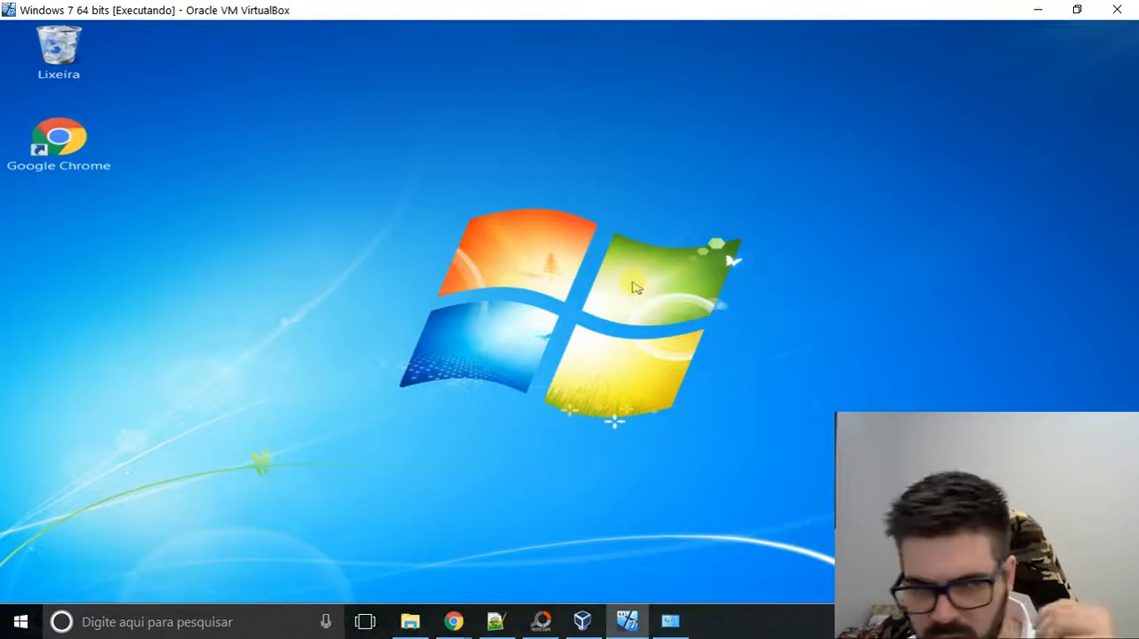